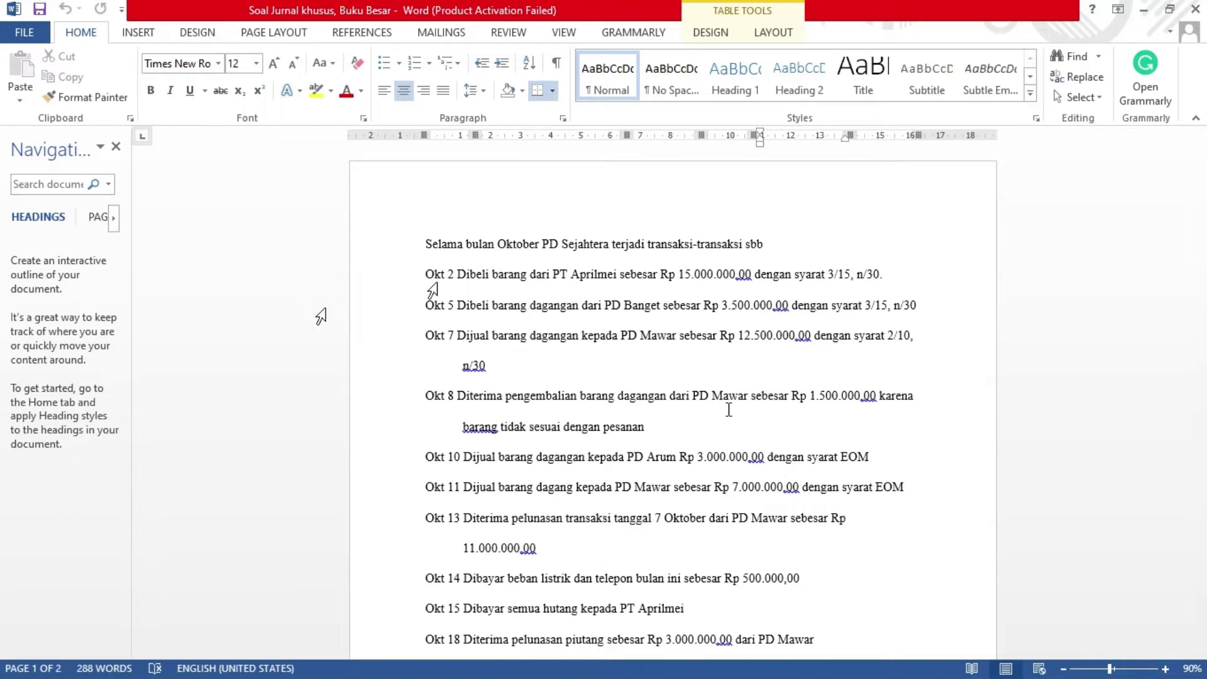
Review the October transactions, the opening balance table and the account name list in the exercise document.
scroll(729, 409, "down", 4)
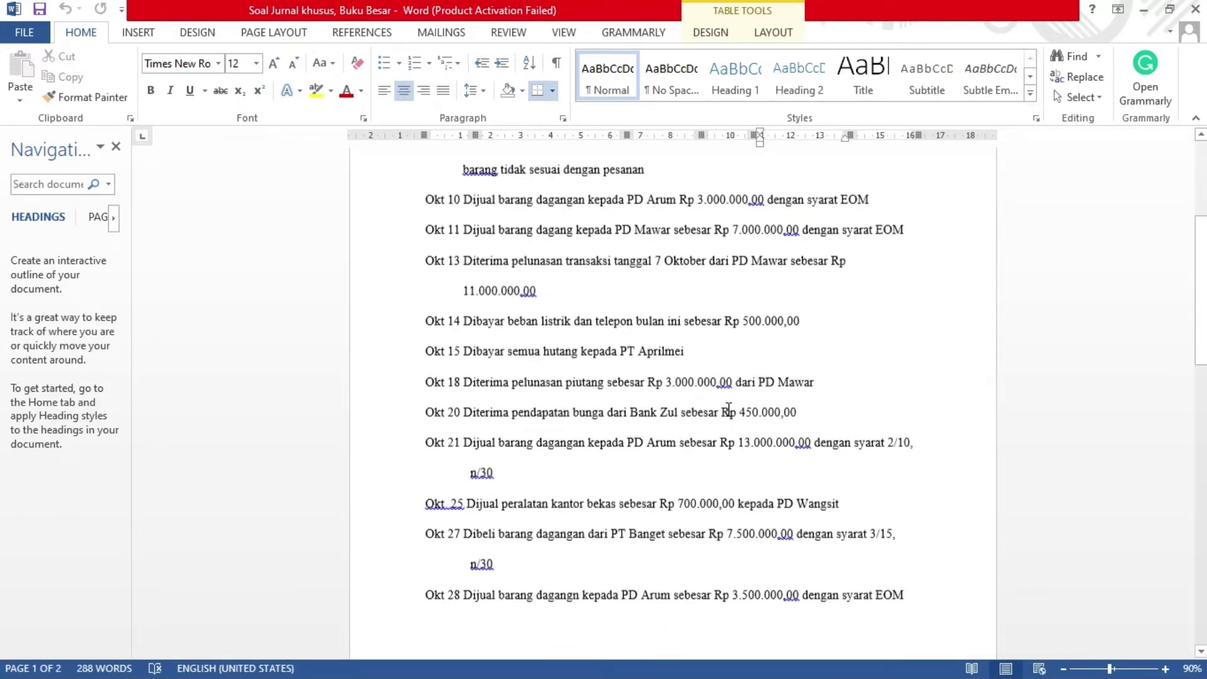
scroll(729, 409, "down", 10)
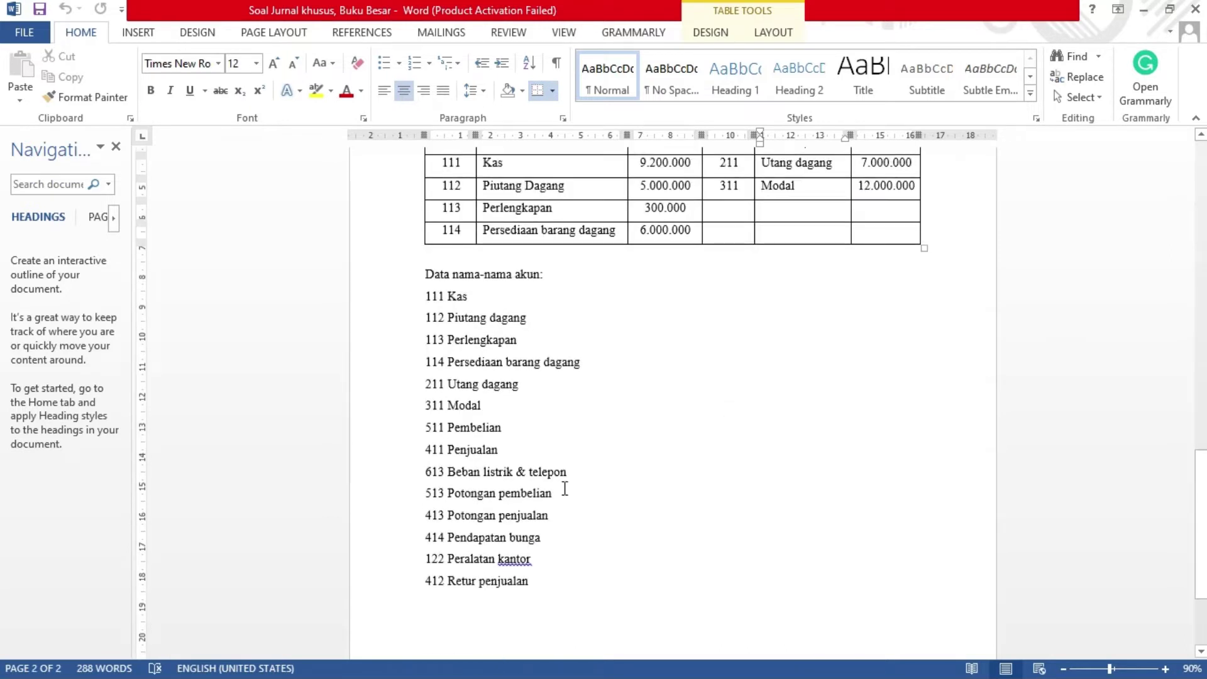
left_click(1148, 10)
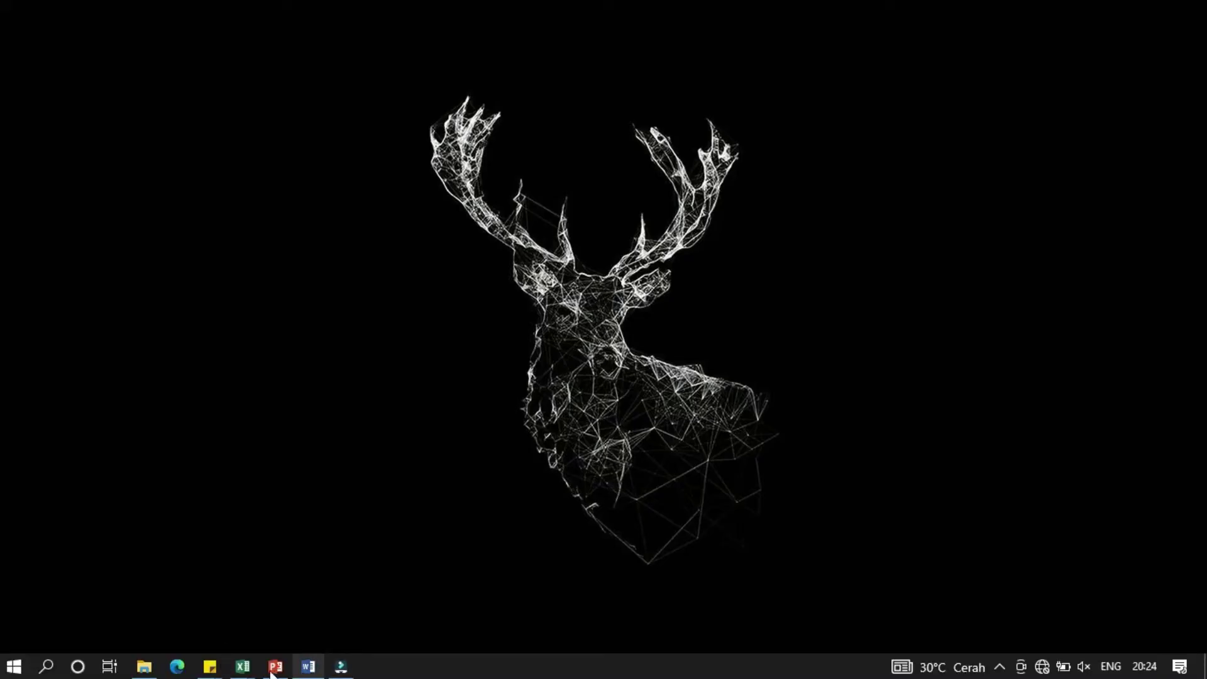
Switch to Excel and arrange the Buku Besar Utama dan Buku Besar Pembantu workbook side by side with Jurnal Khusus N.
left_click(237, 667)
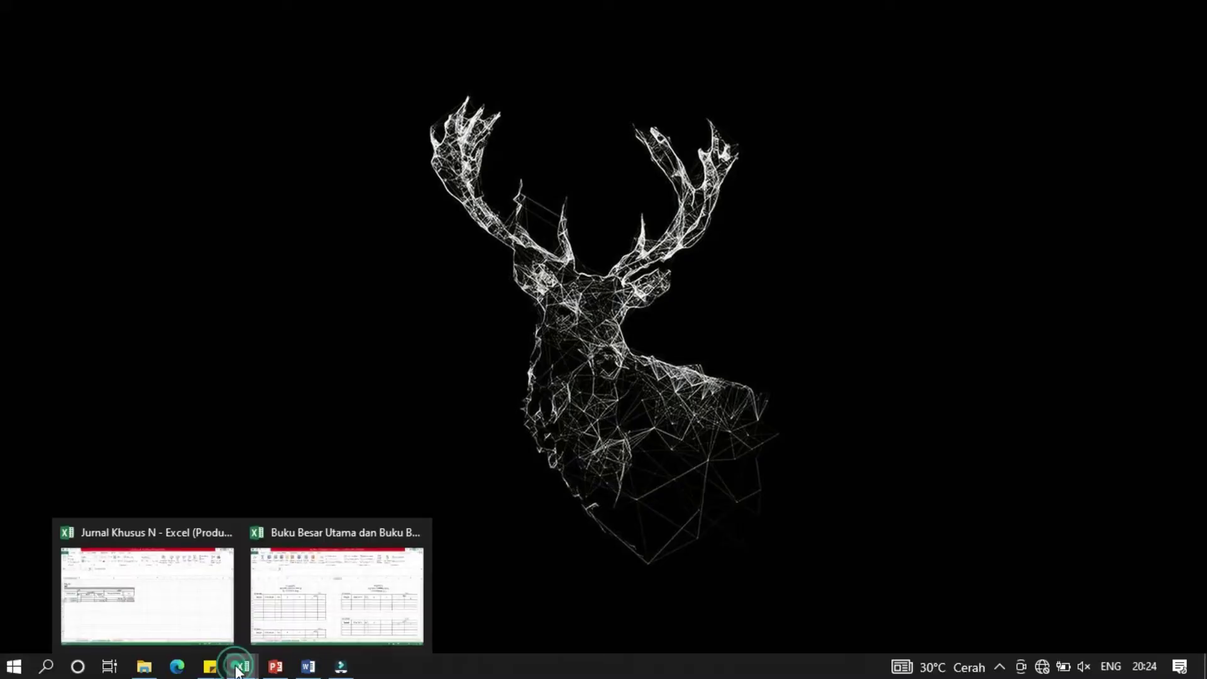
left_click(326, 623)
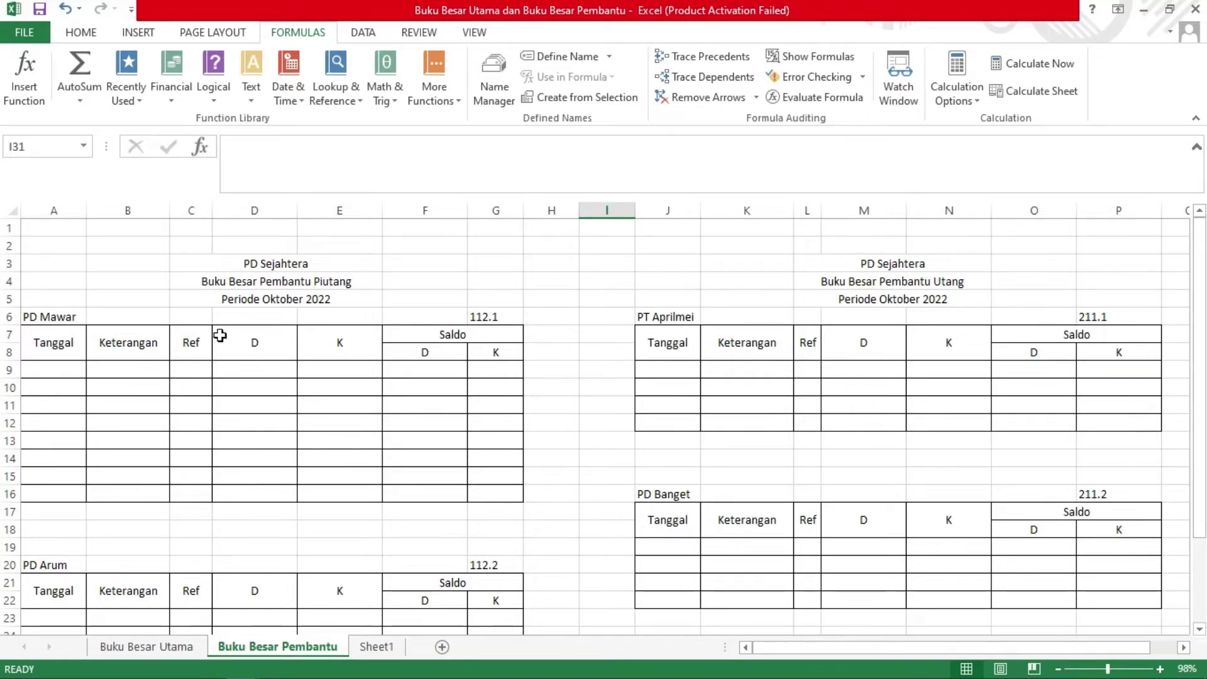
key("super+Left")
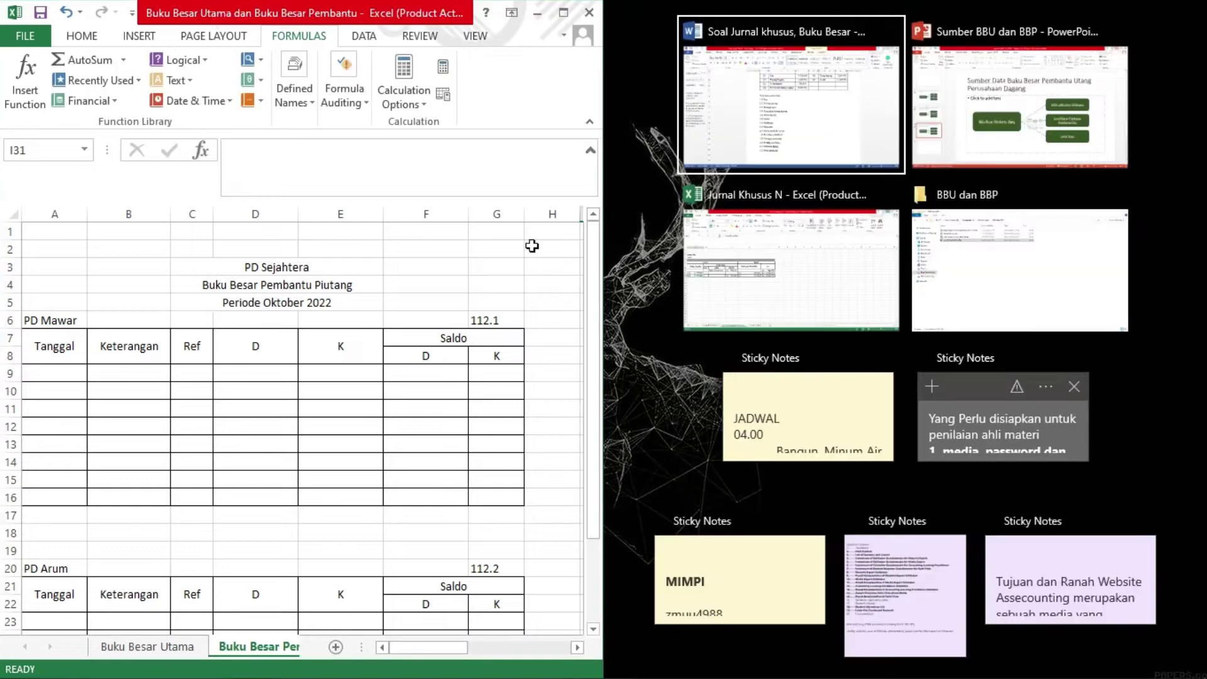
left_click(764, 264)
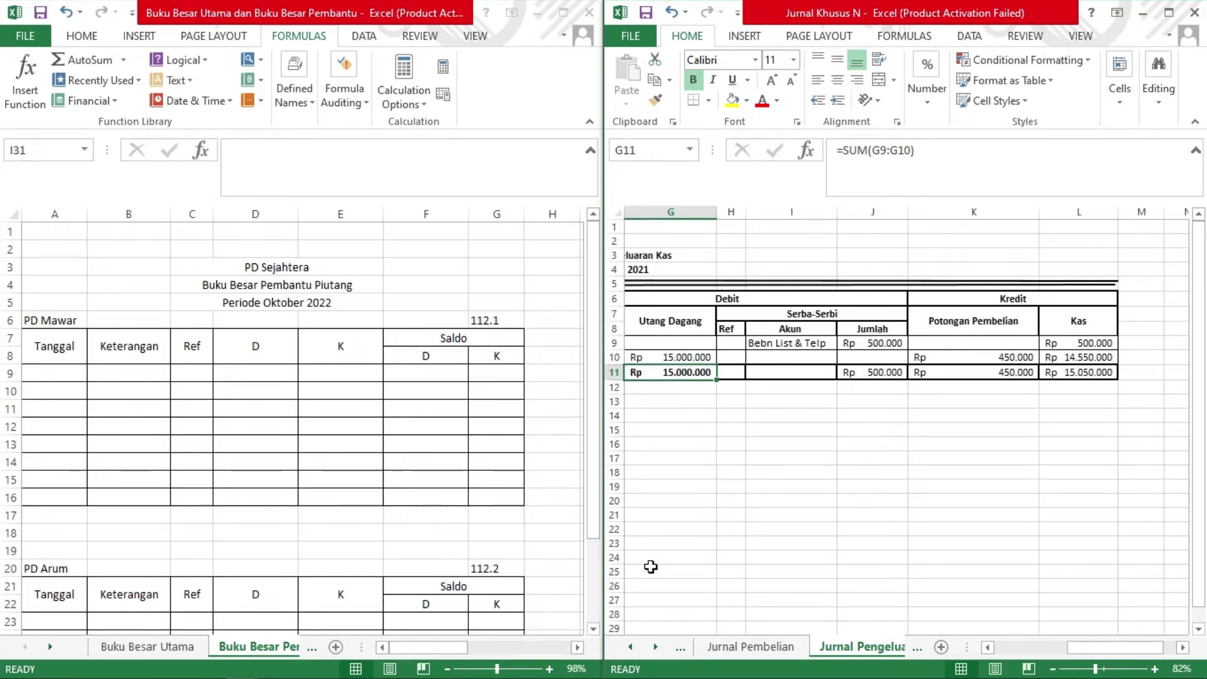
Display the Jurnal Penjualan sheet in the Jurnal Khusus N workbook.
left_click(631, 647)
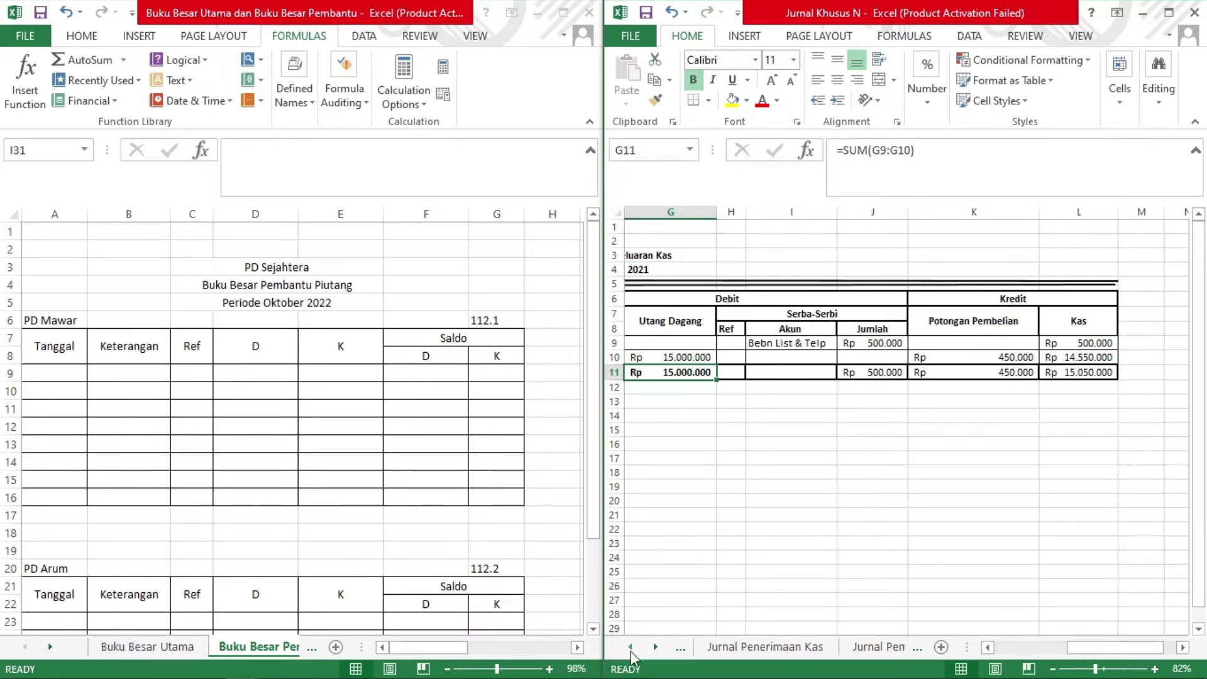
left_click(631, 647)
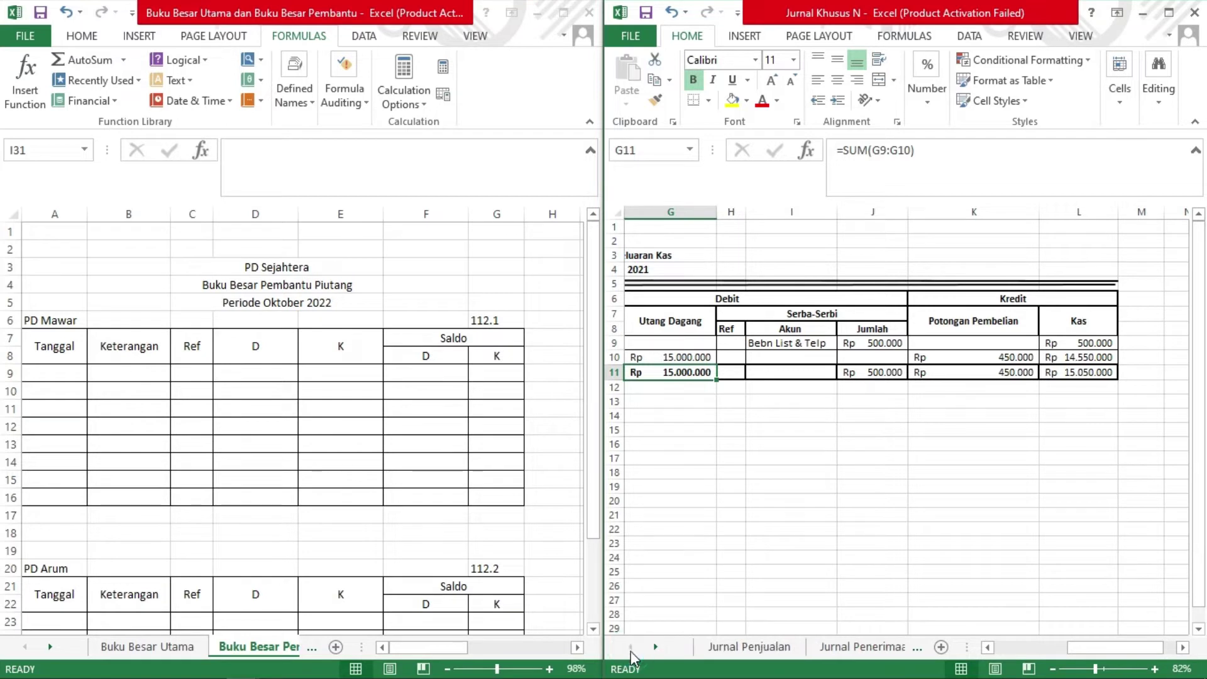
left_click(767, 647)
left_click(865, 648)
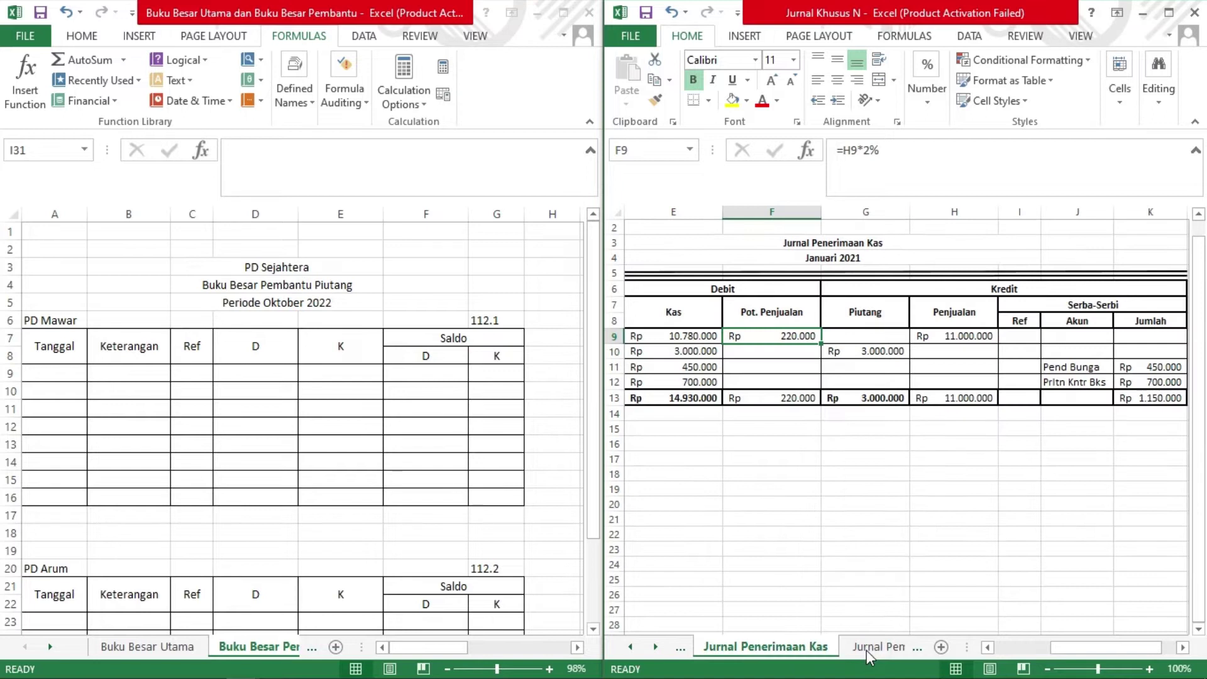
left_click(866, 650)
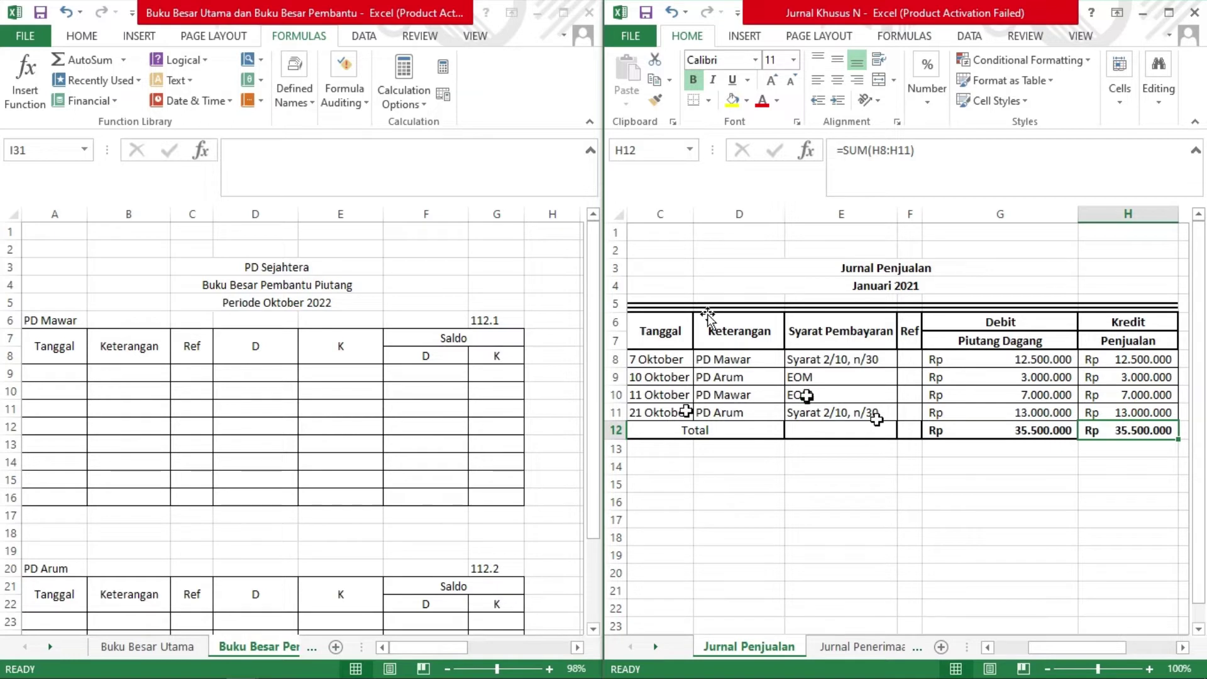
Examine the PD Mawar entries in the sales journal and the customer names, title and account code of the receivables subsidiary ledger.
left_click(743, 358)
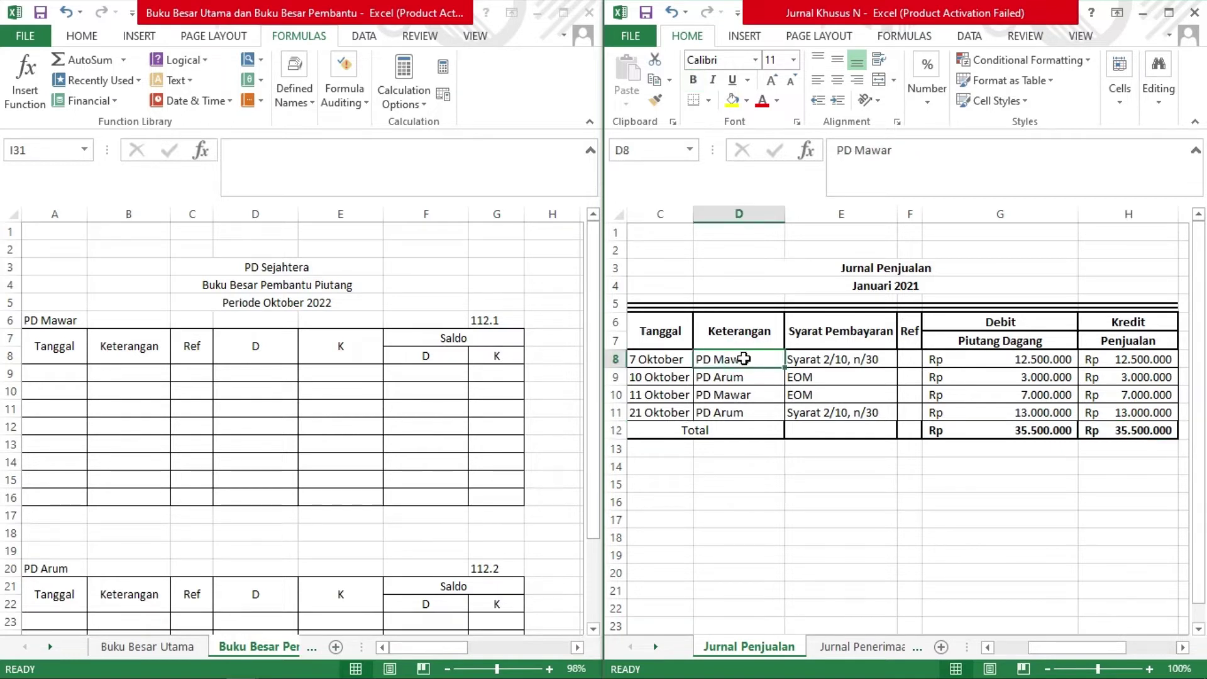
left_click(728, 395)
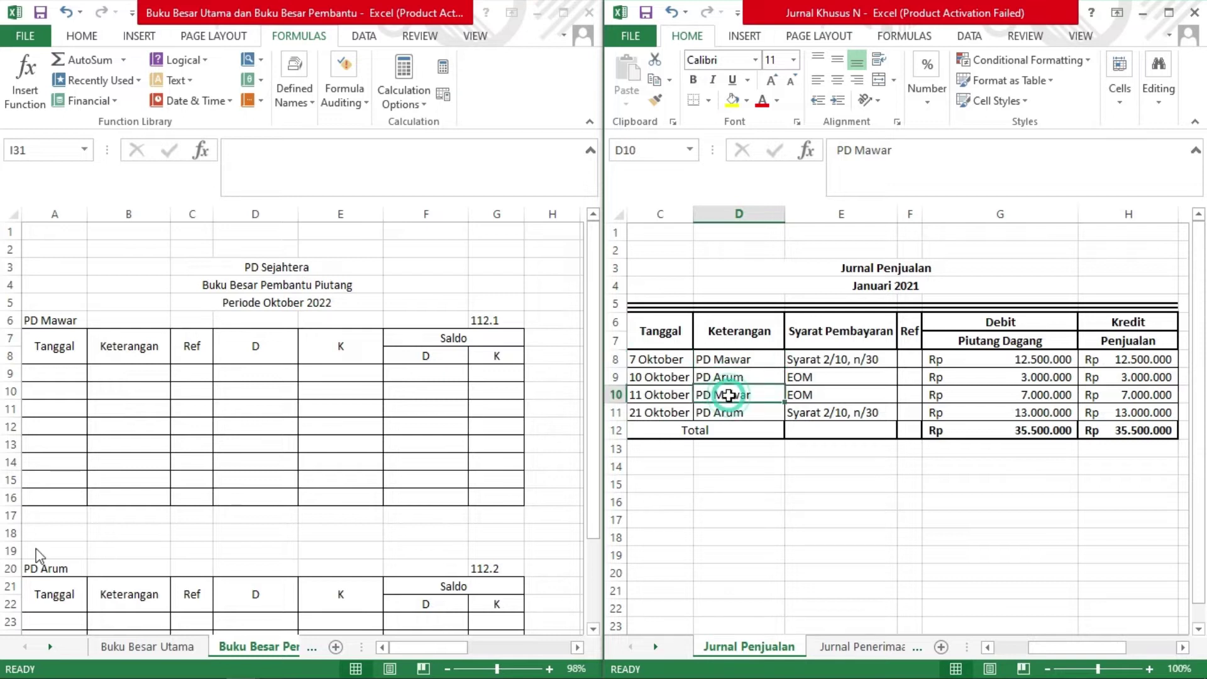
left_click(30, 566)
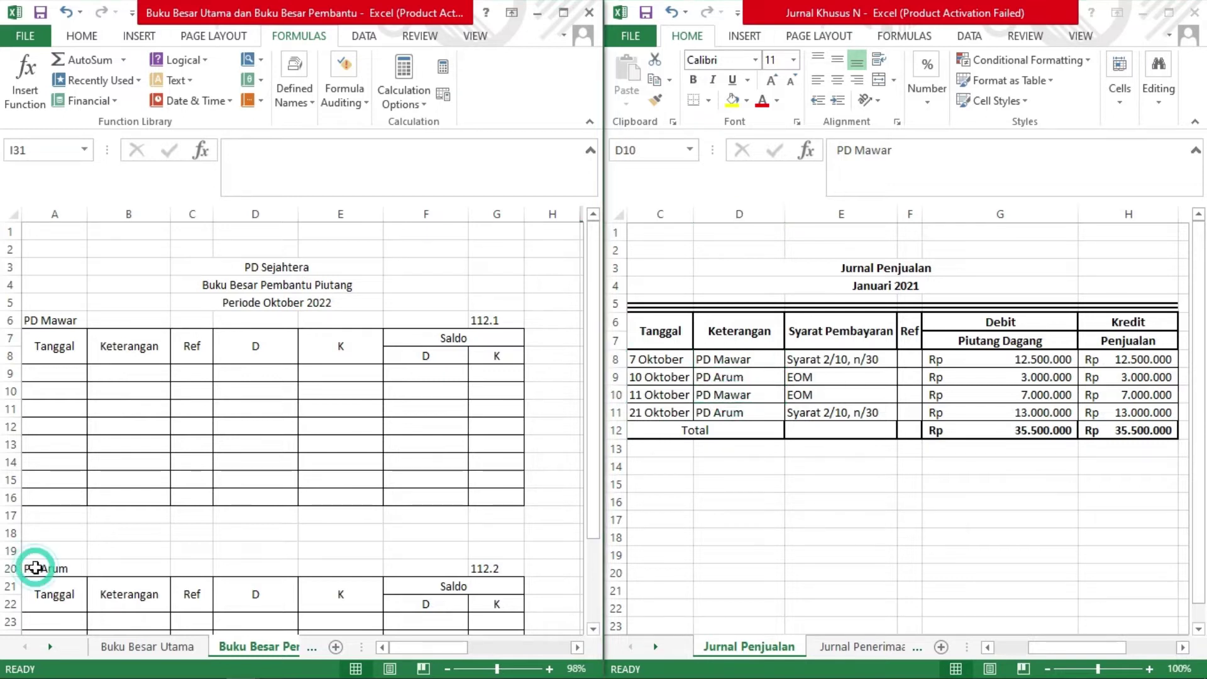
left_click(34, 567)
left_click(60, 320)
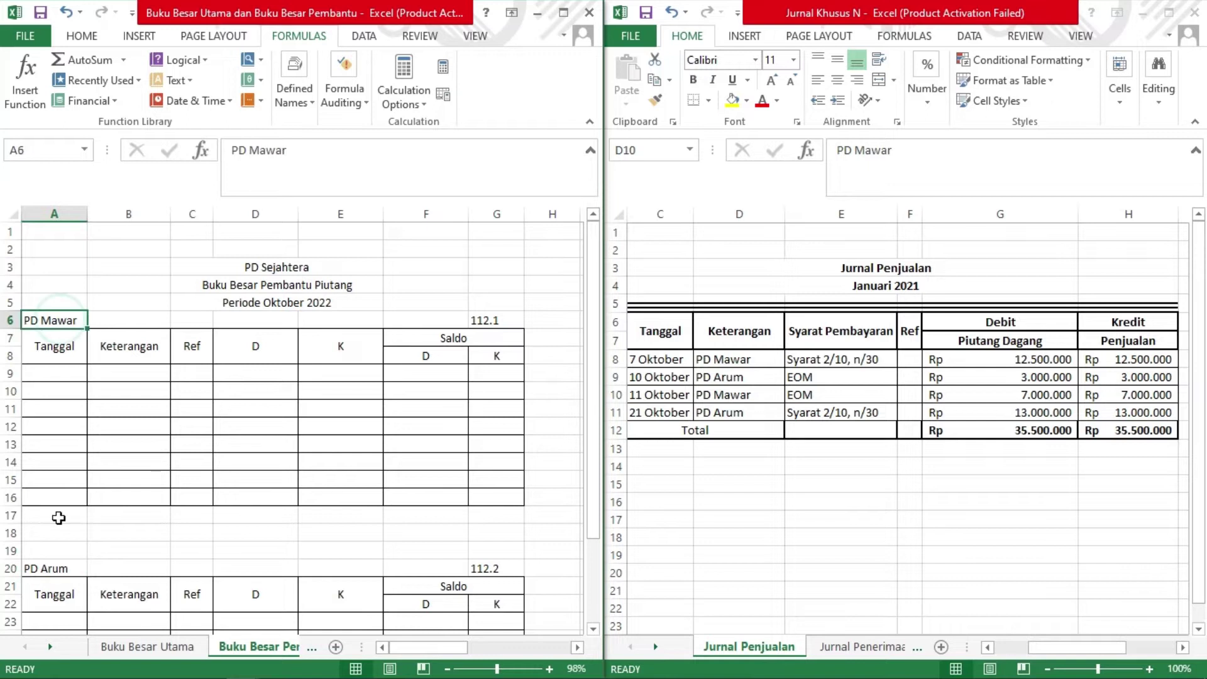
left_click(39, 573)
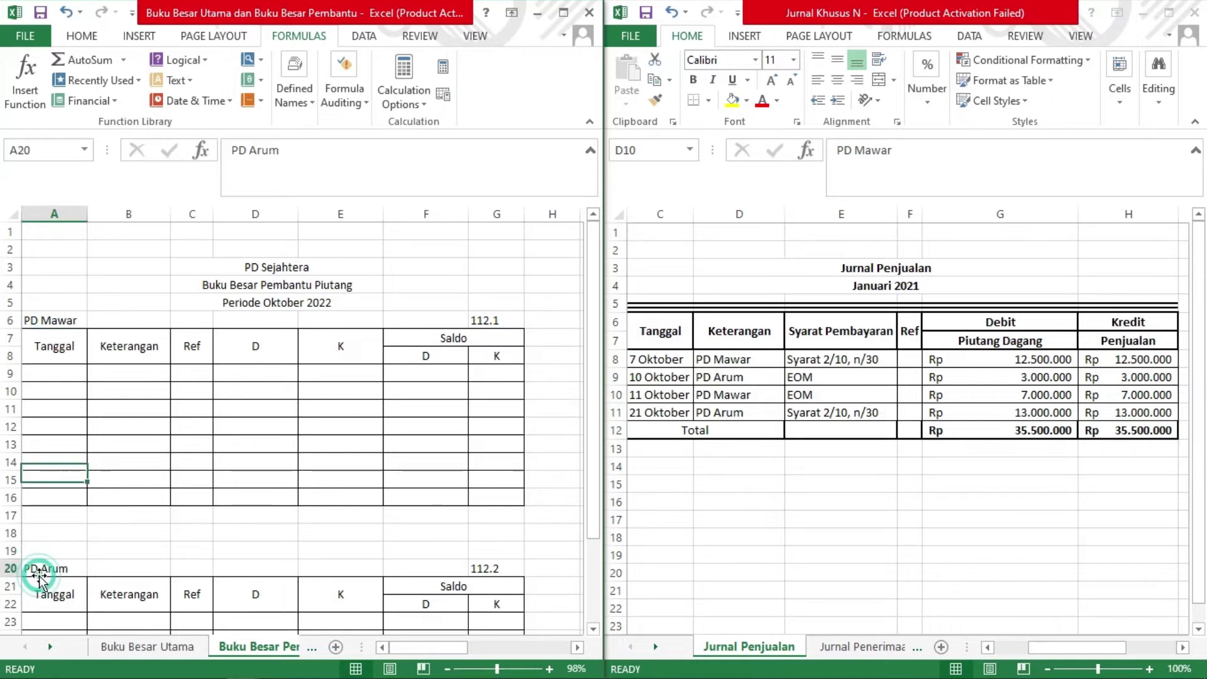
left_click(465, 320)
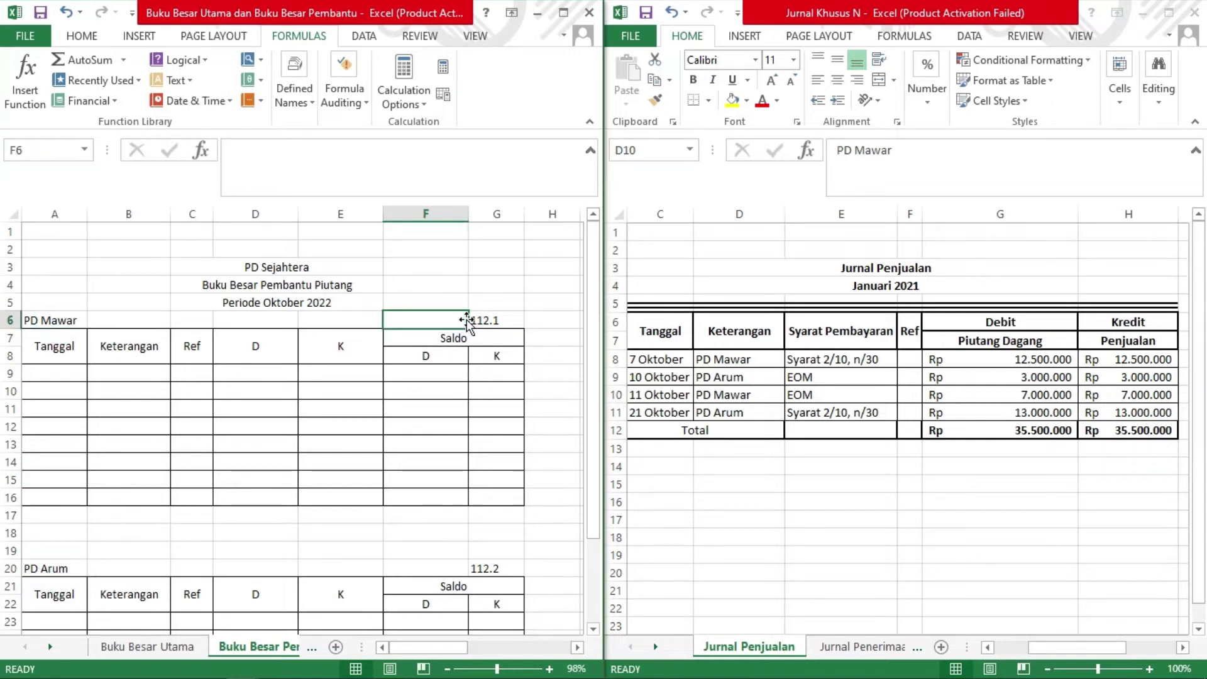
left_click(494, 321)
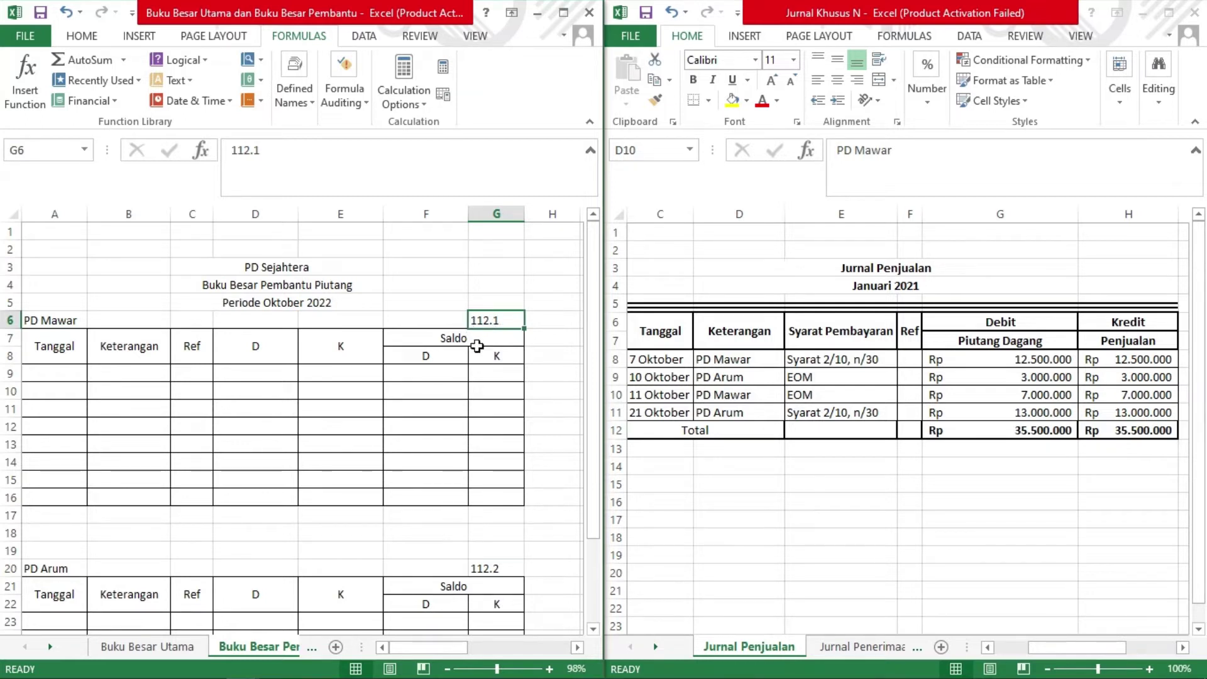
left_click(324, 288)
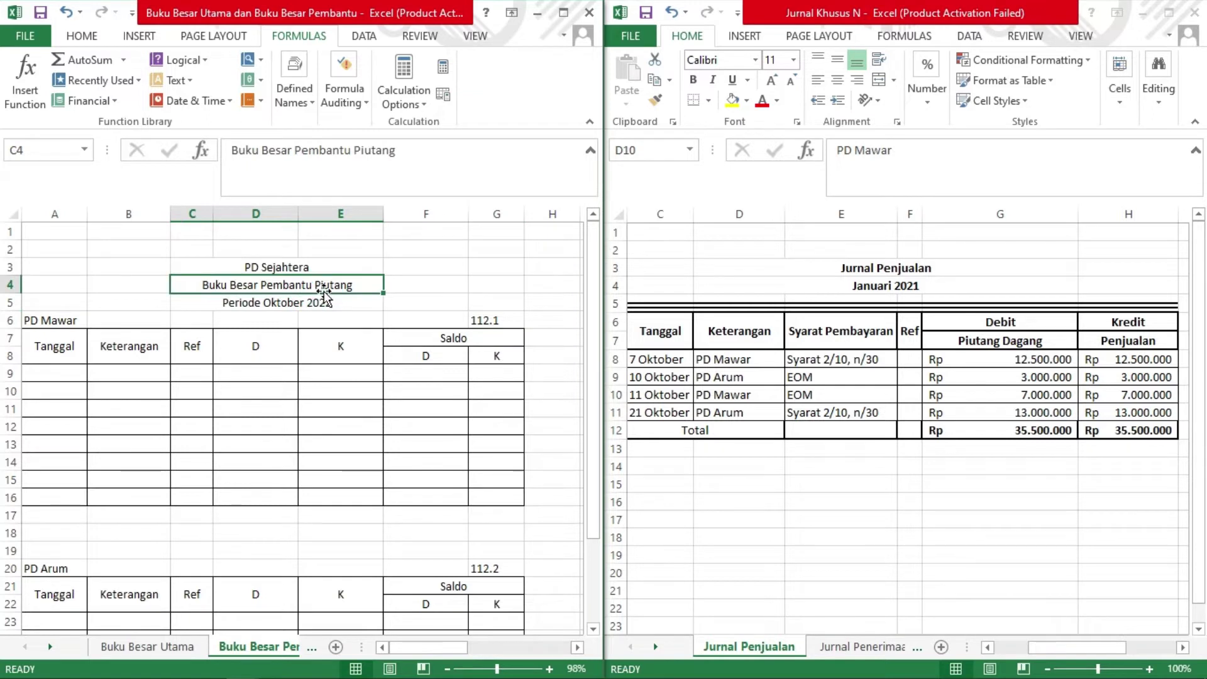
left_click(495, 332)
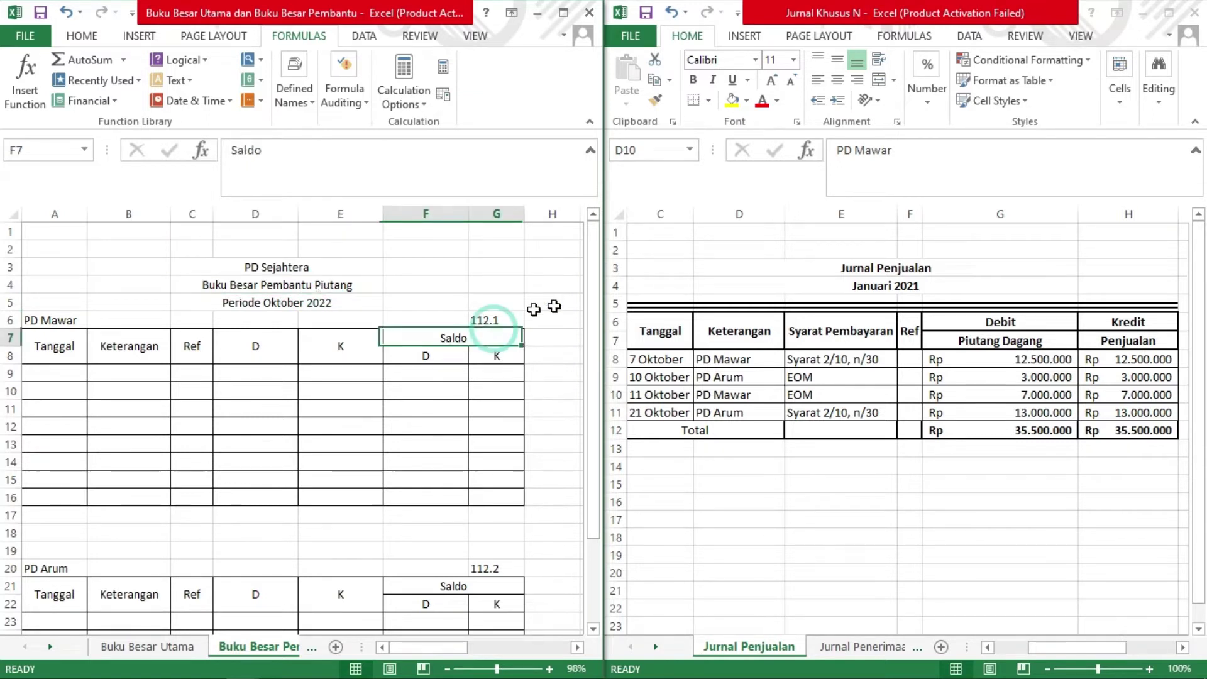
left_click(513, 321)
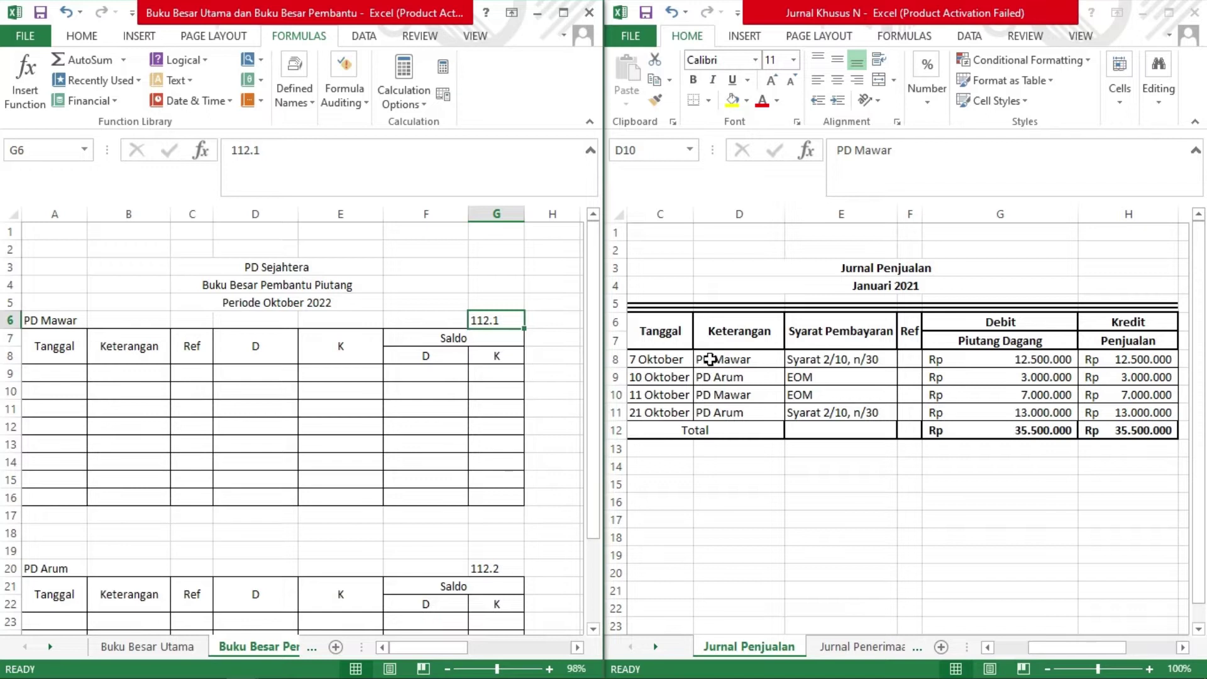
In the first row of the PD Mawar ledger, enter date 7 Oktober, description Penjualan and reference JPj.
left_click(708, 358)
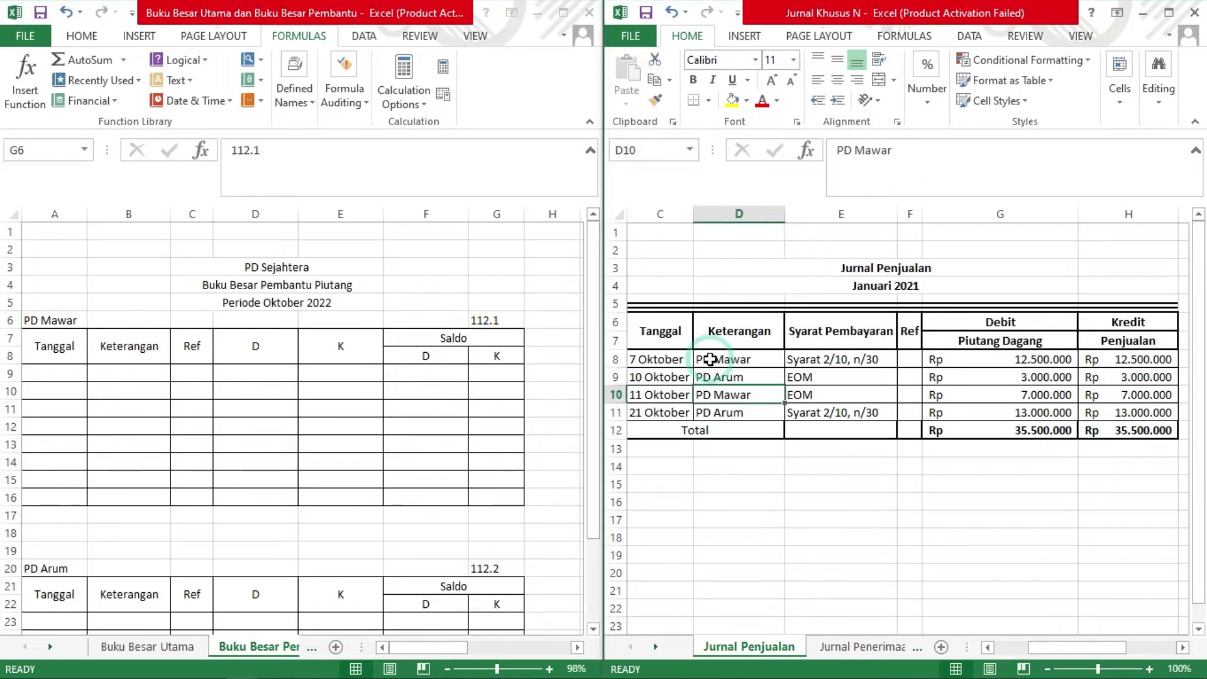
left_click(59, 372)
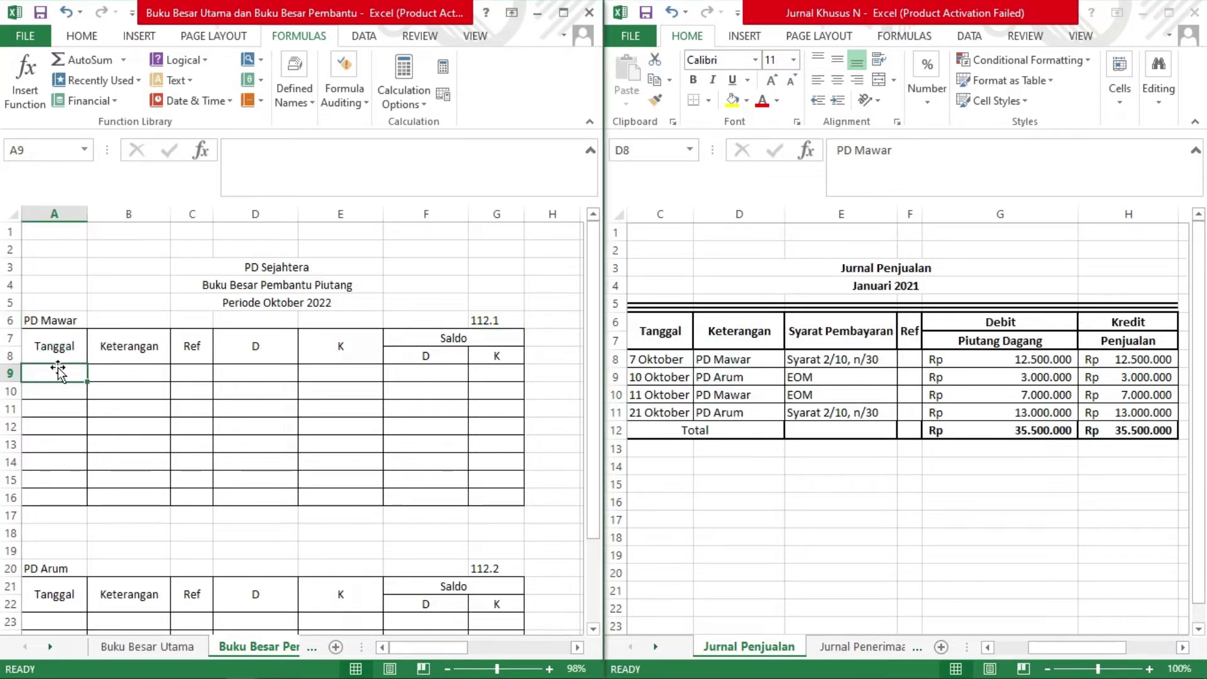
type("7 Oktober")
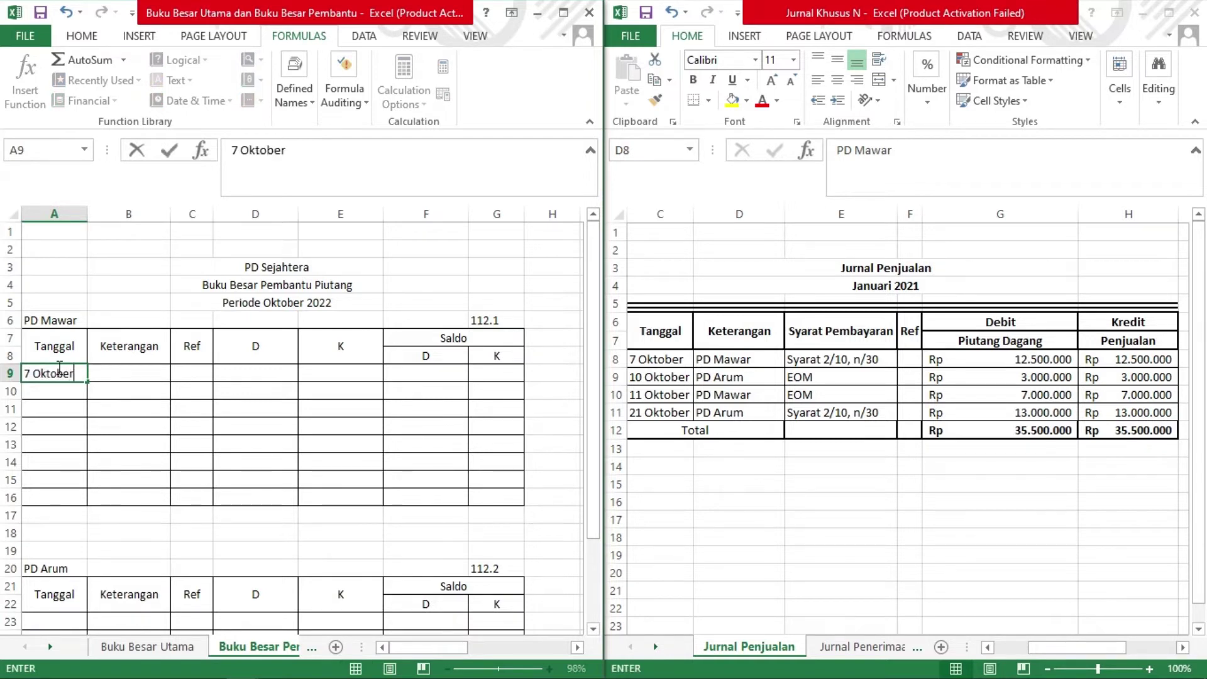
key("Tab")
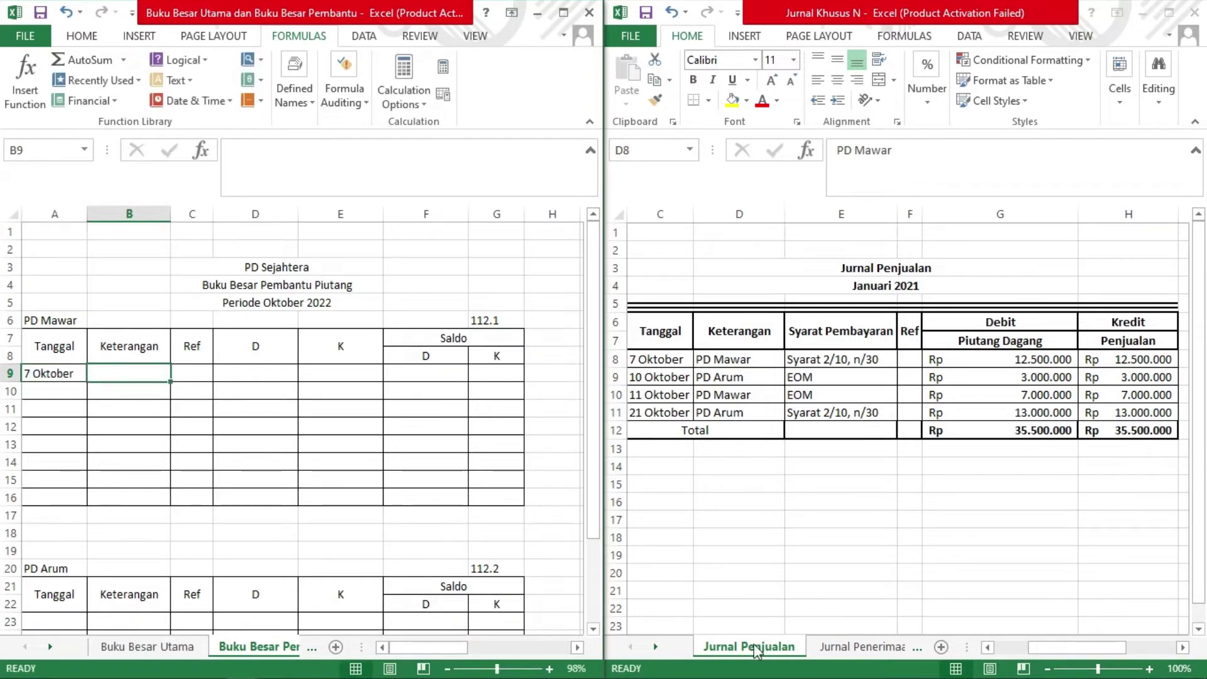
type("Penjualan")
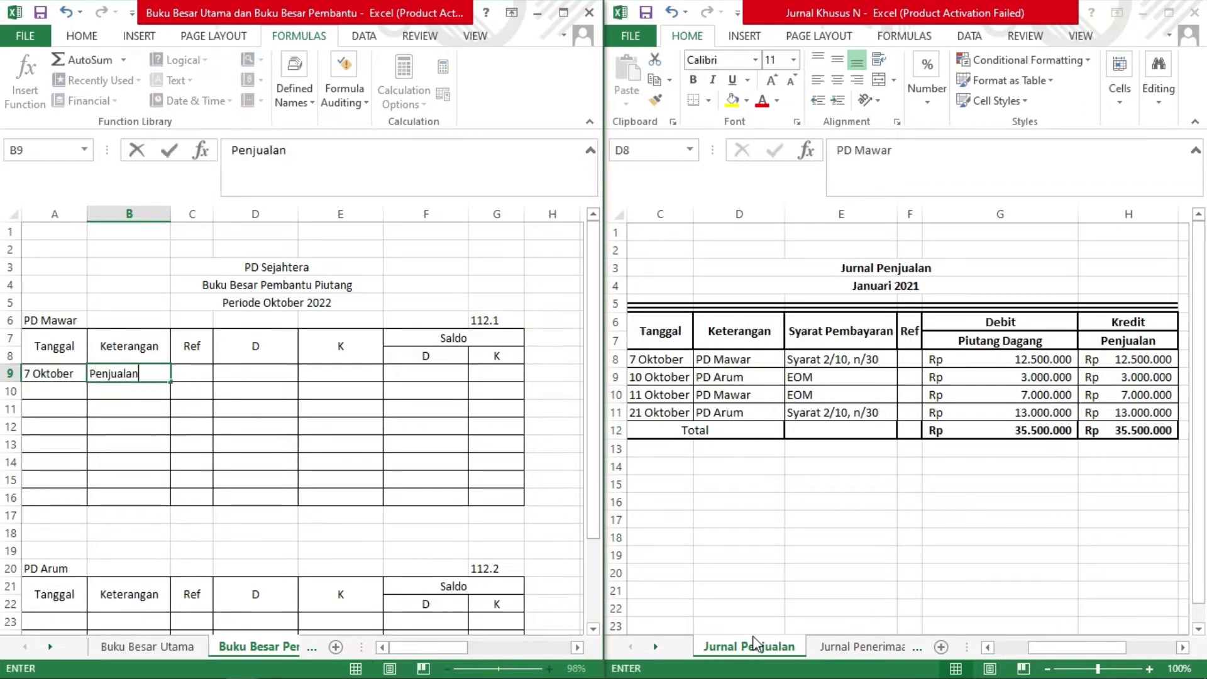
key("Tab")
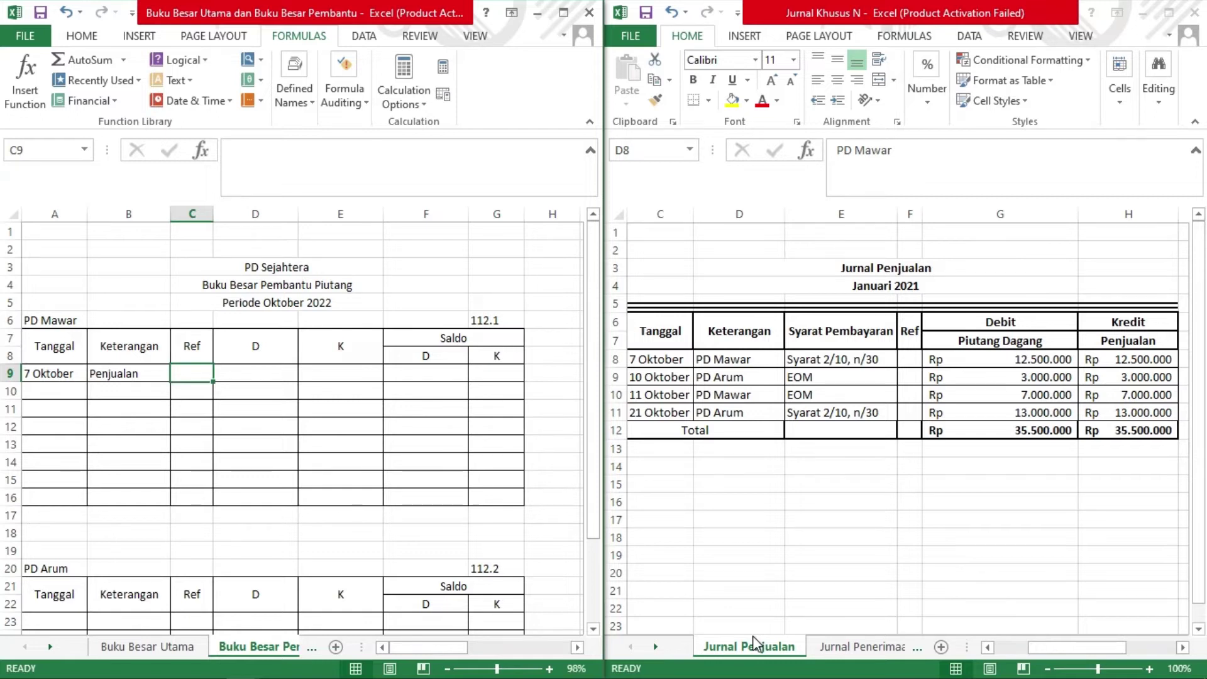
type("JPj")
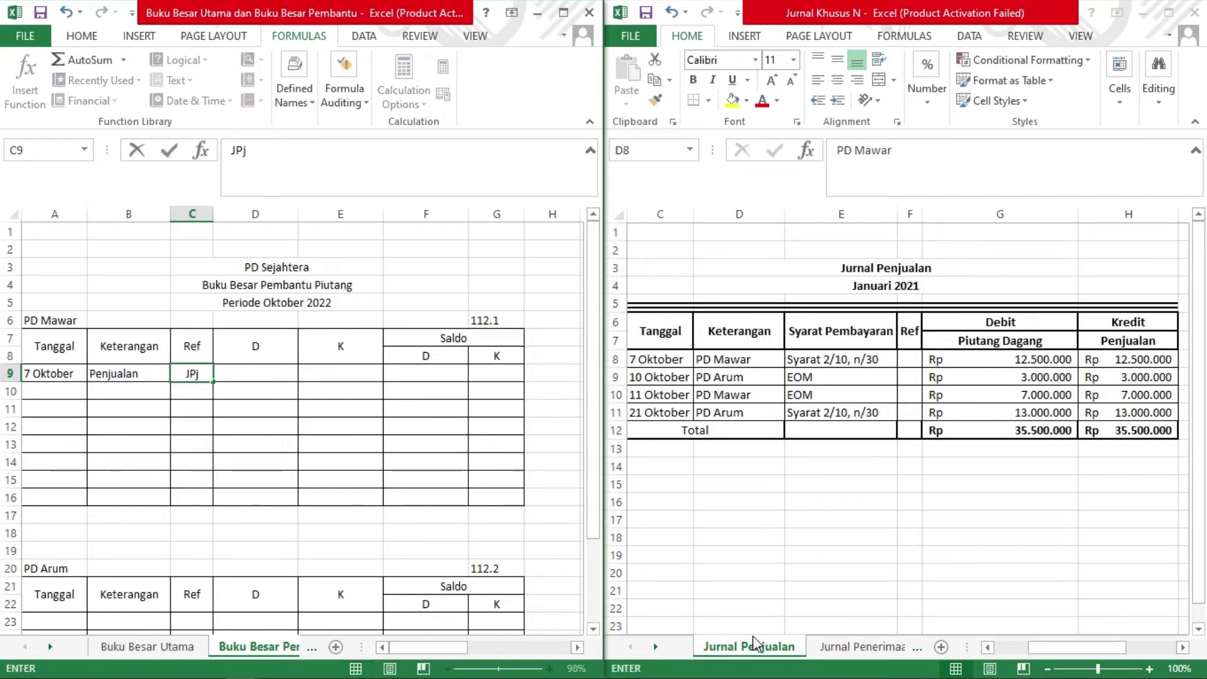
key("Tab")
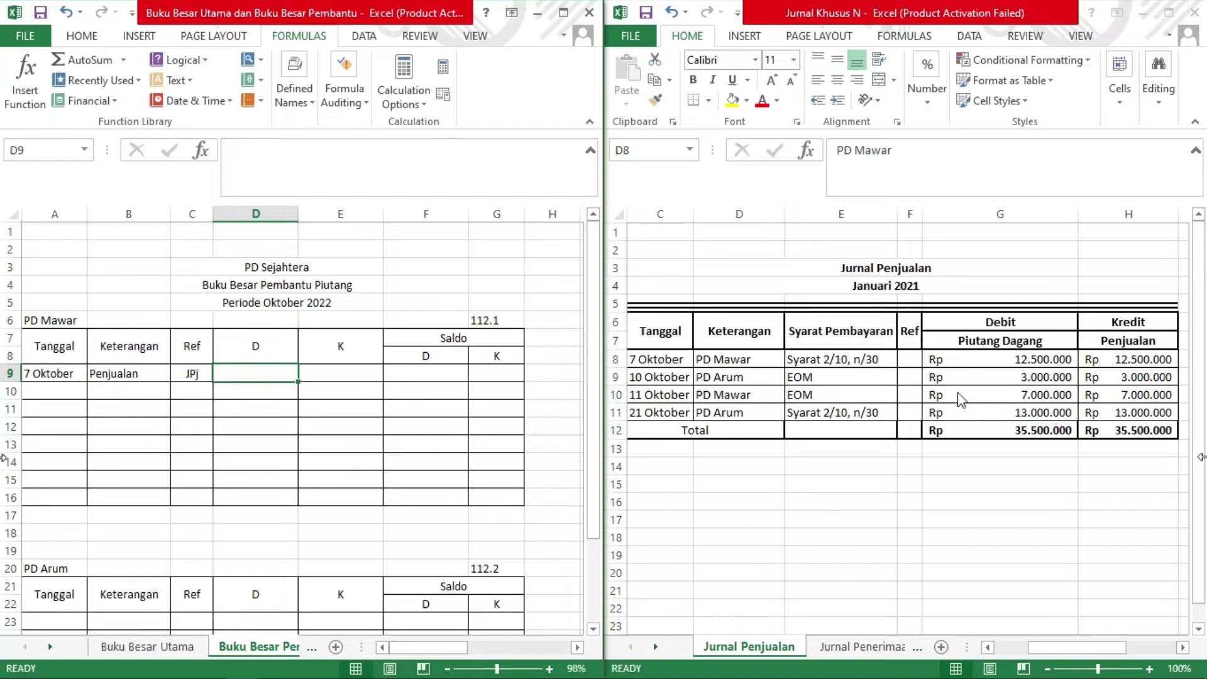
Enter 12500000 as both the debit amount and the debit balance of PD Mawar's 7 Oktober sale.
left_click(960, 359)
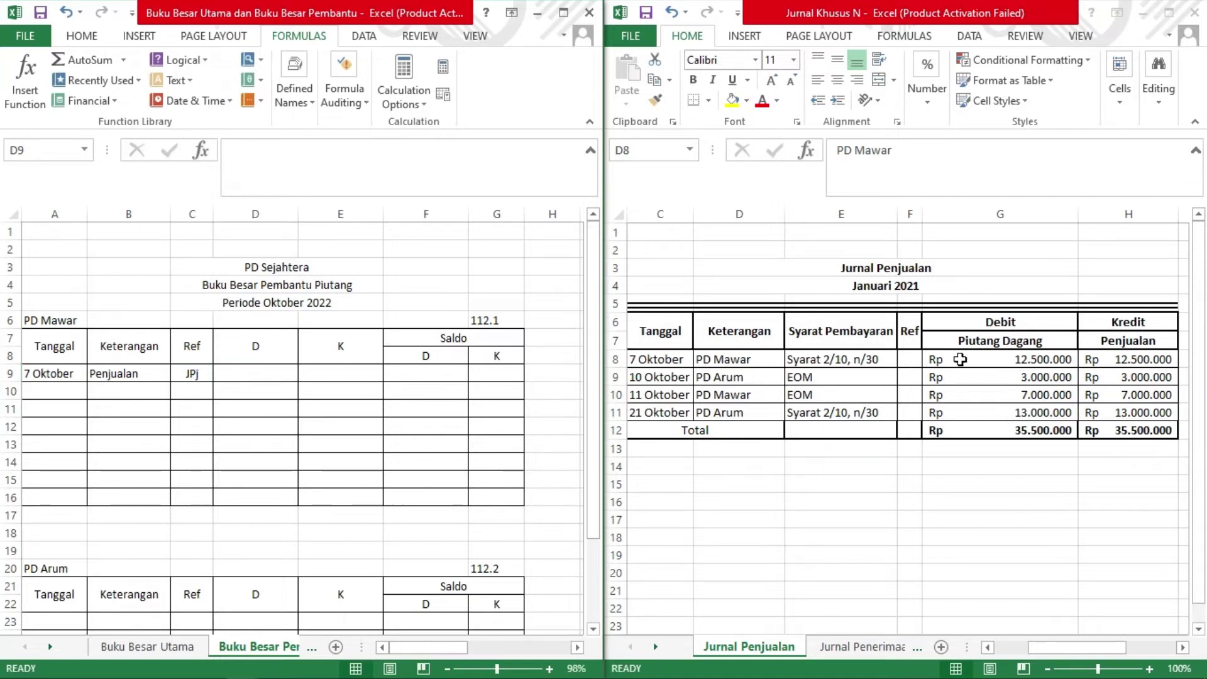
left_click(960, 359)
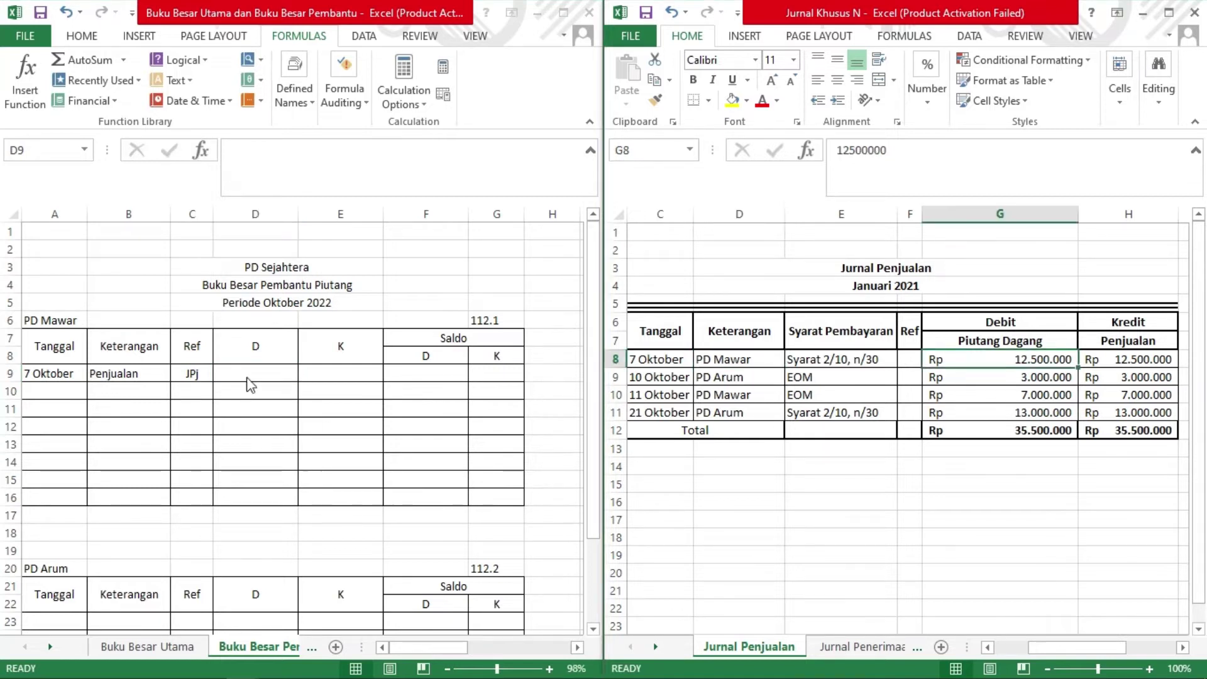
left_click(248, 377)
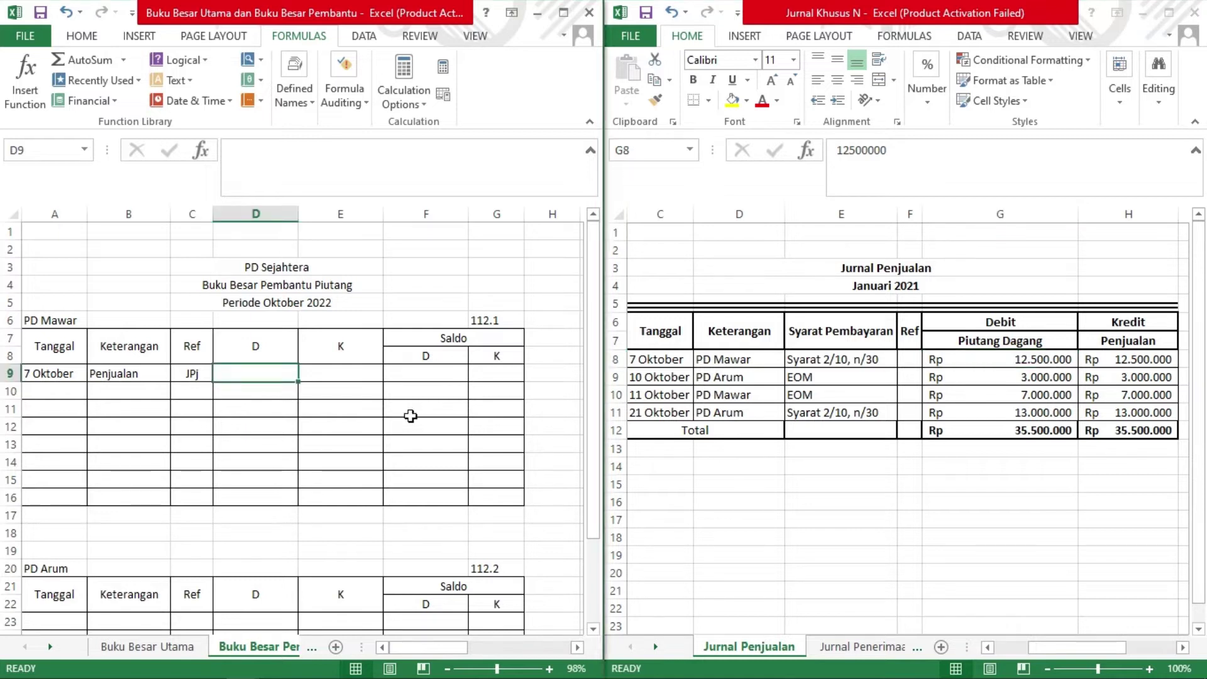
type("1250000")
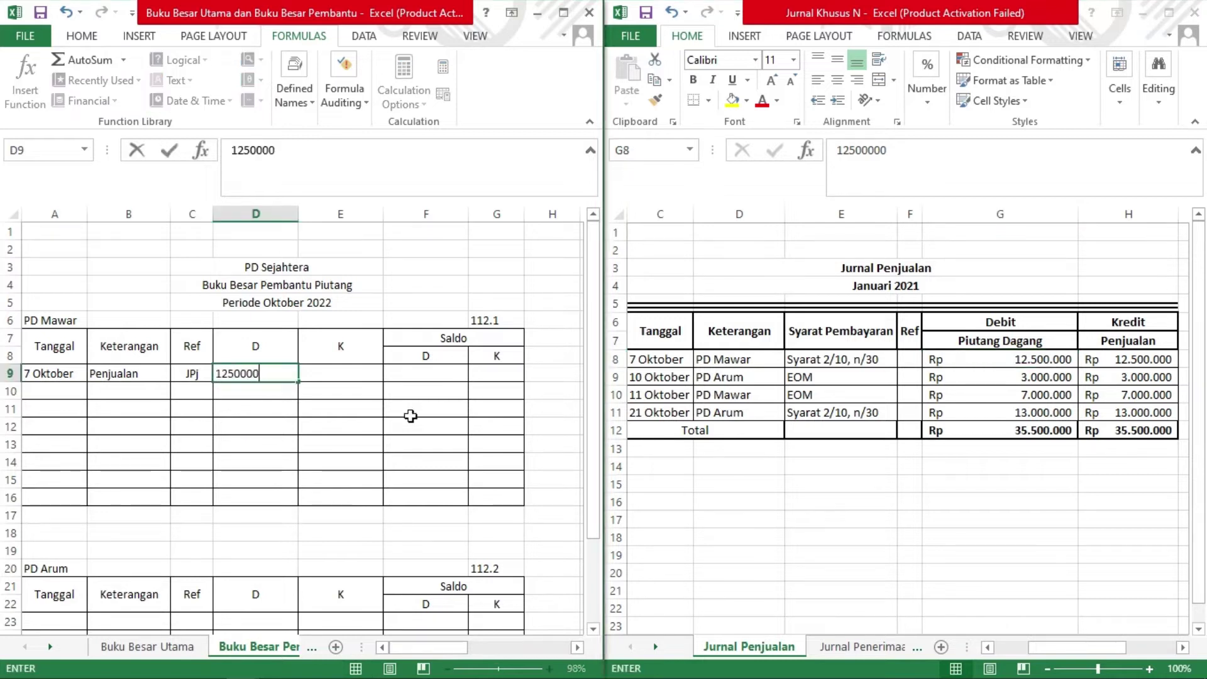
key("Tab")
key("Tab")
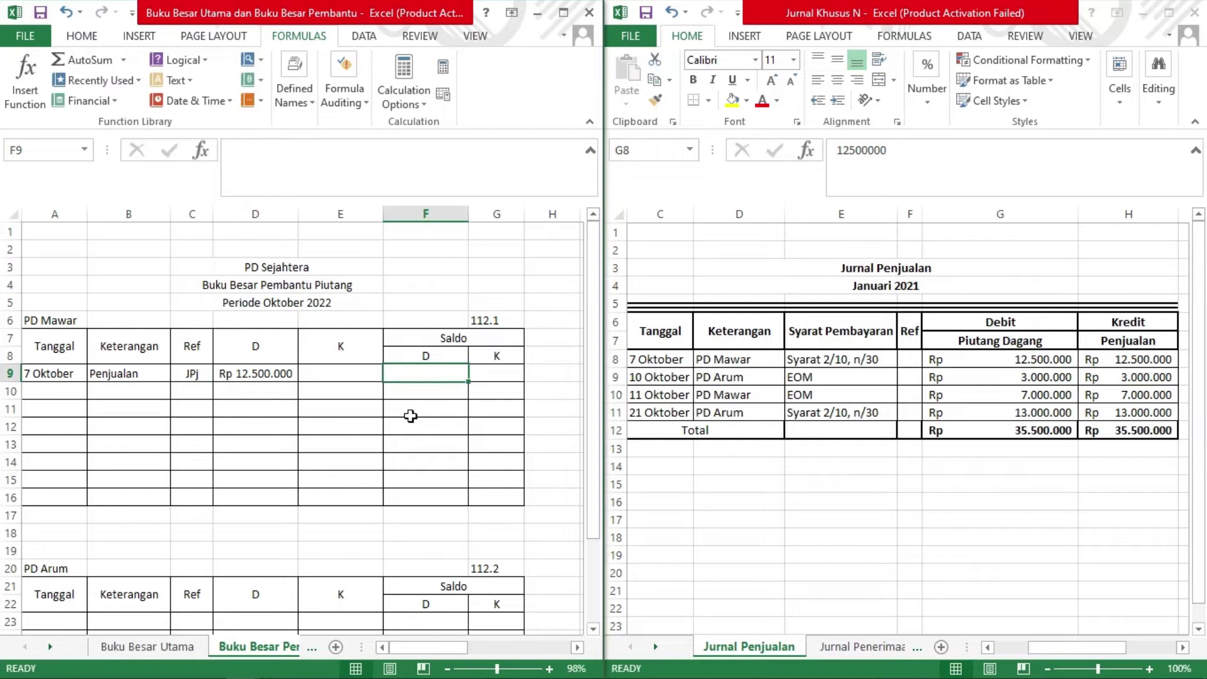
type("12500000")
key("Return")
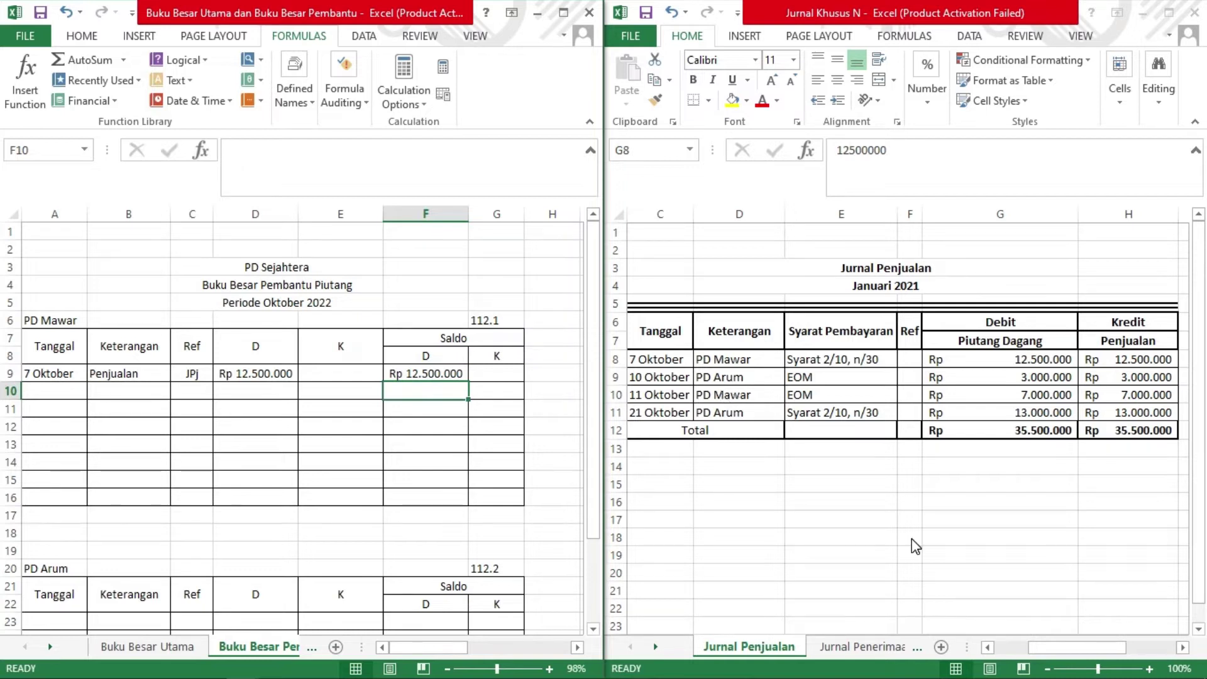
Look through the special journals for PD Mawar's next transaction by date, finishing on the Jurnal Umum sheet.
left_click(860, 647)
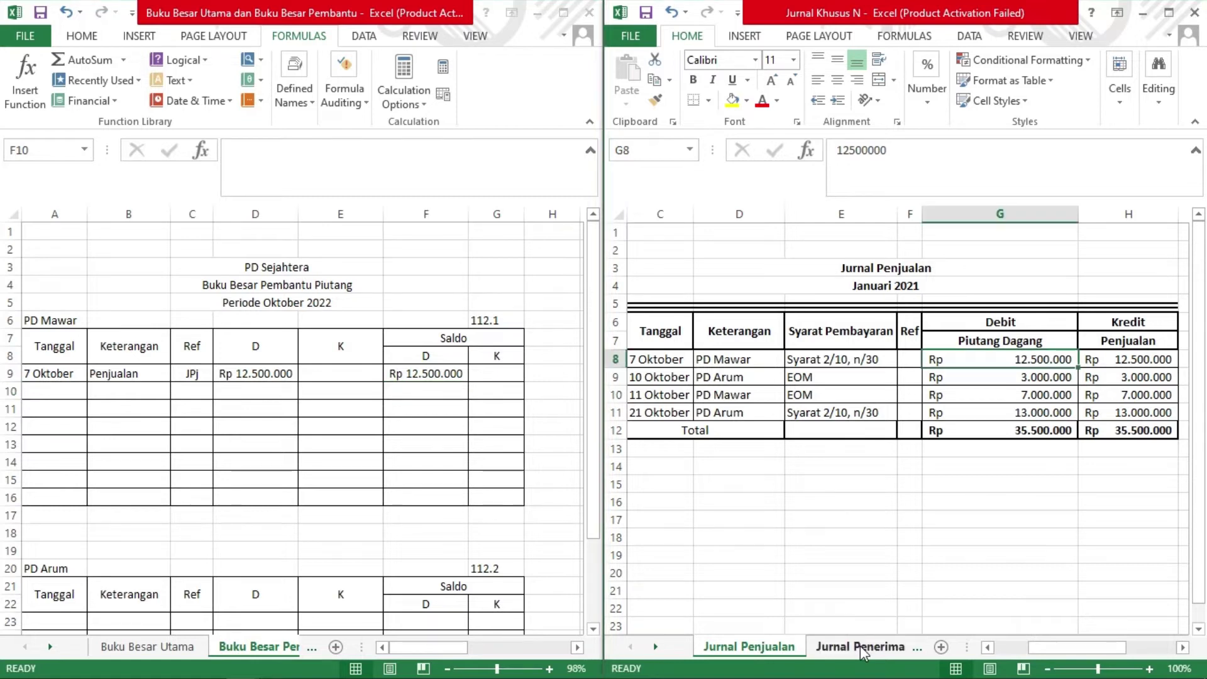
left_click(861, 646)
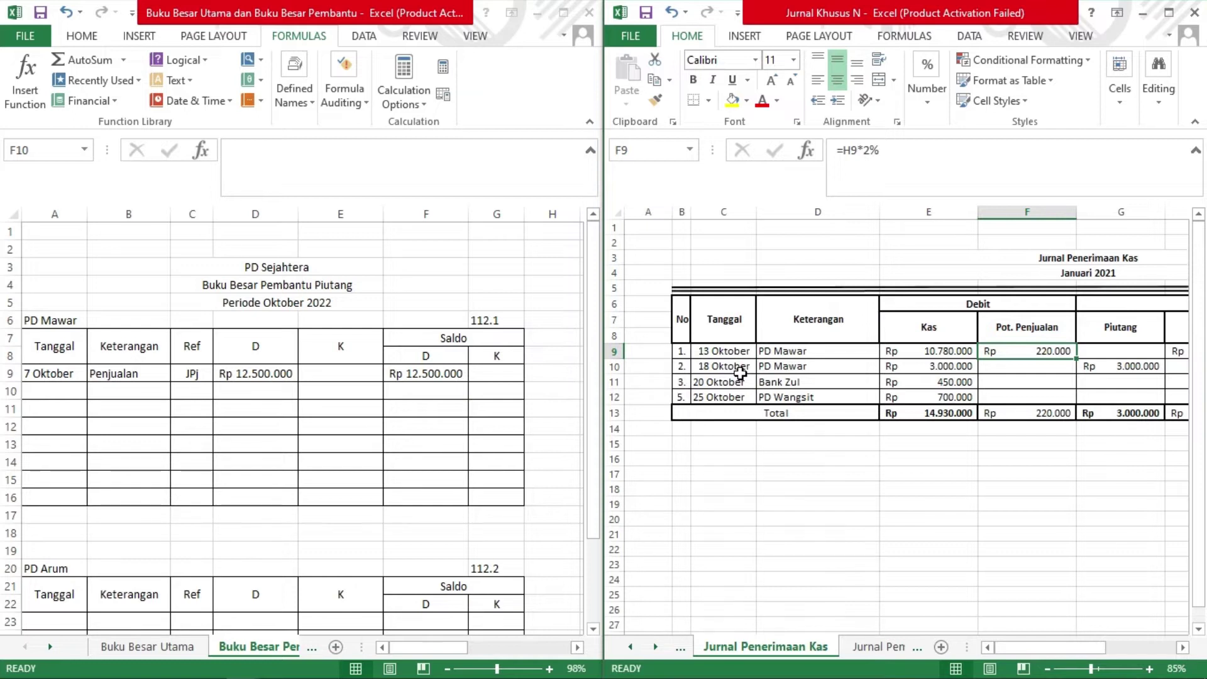
left_click(684, 647)
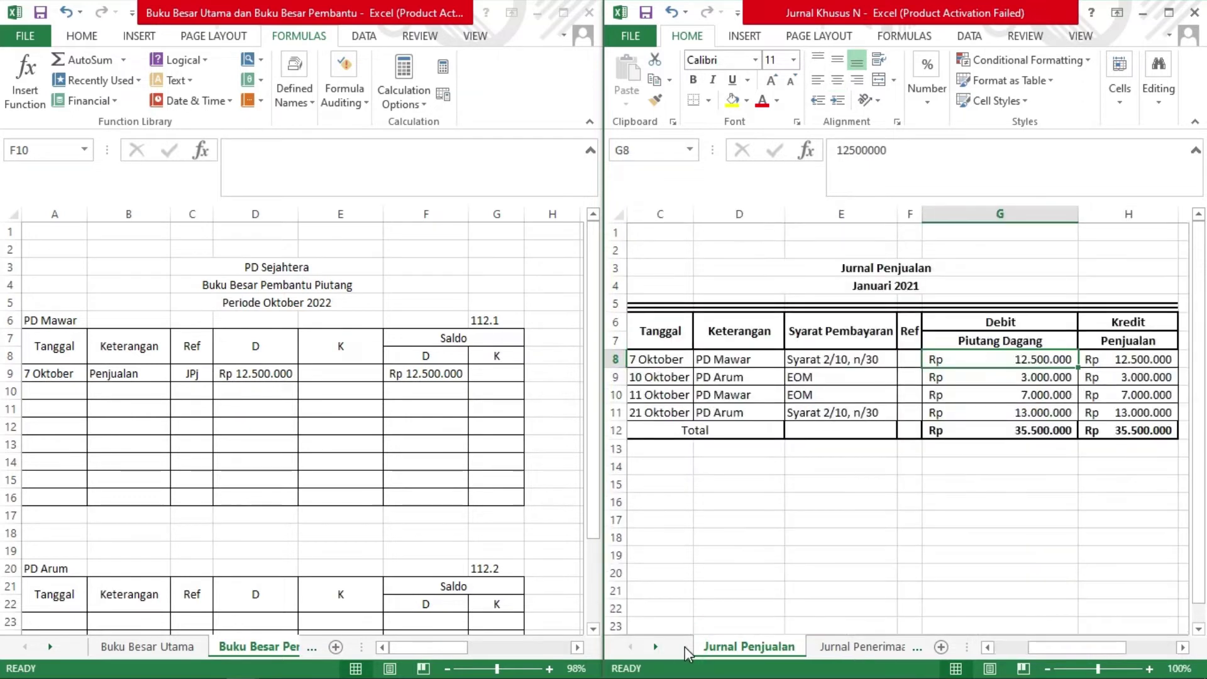
left_click(817, 640)
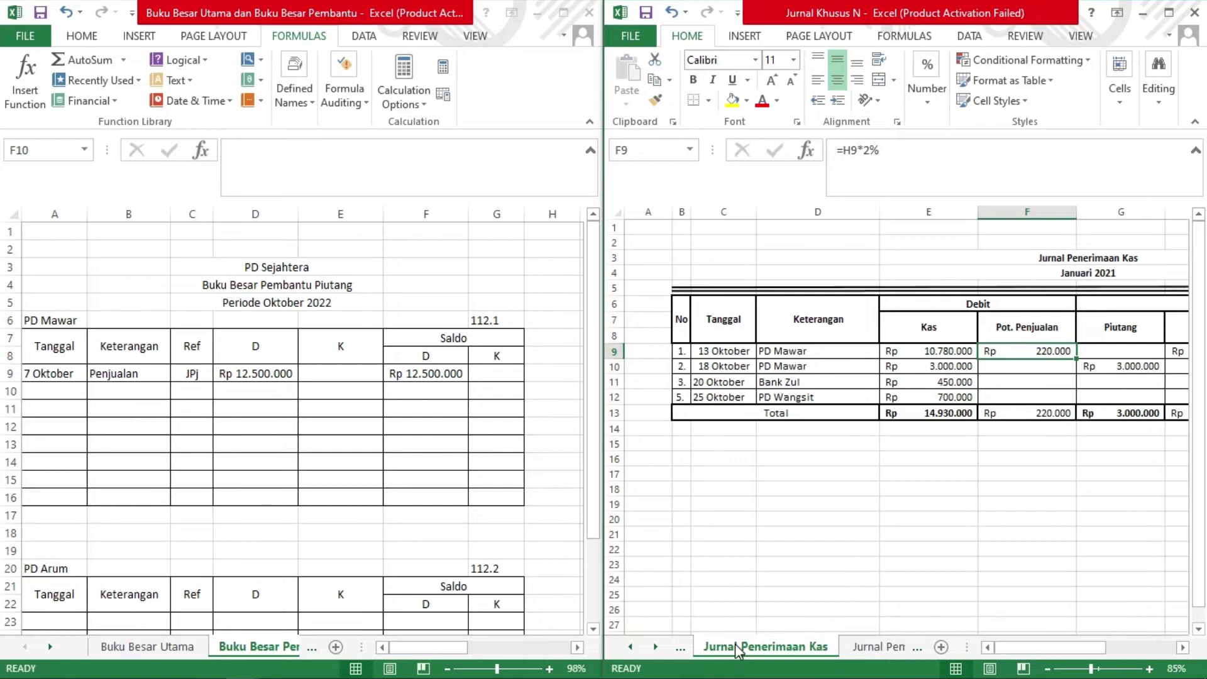
left_click(738, 647)
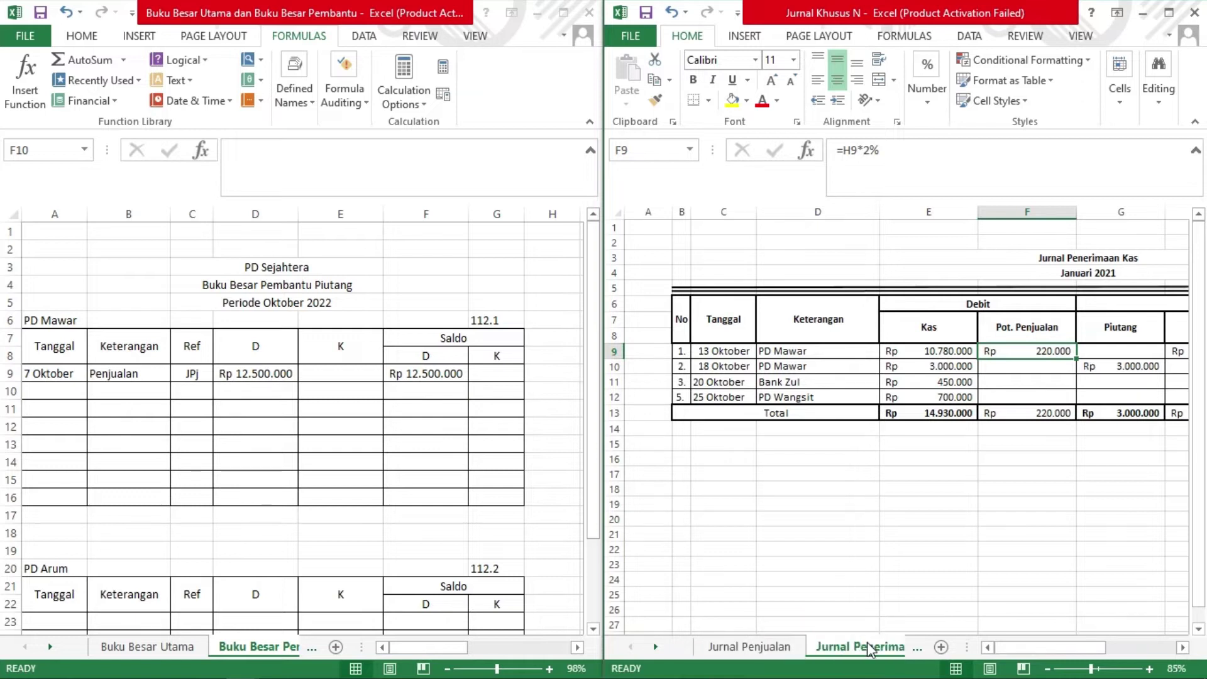
left_click(920, 648)
left_click(919, 648)
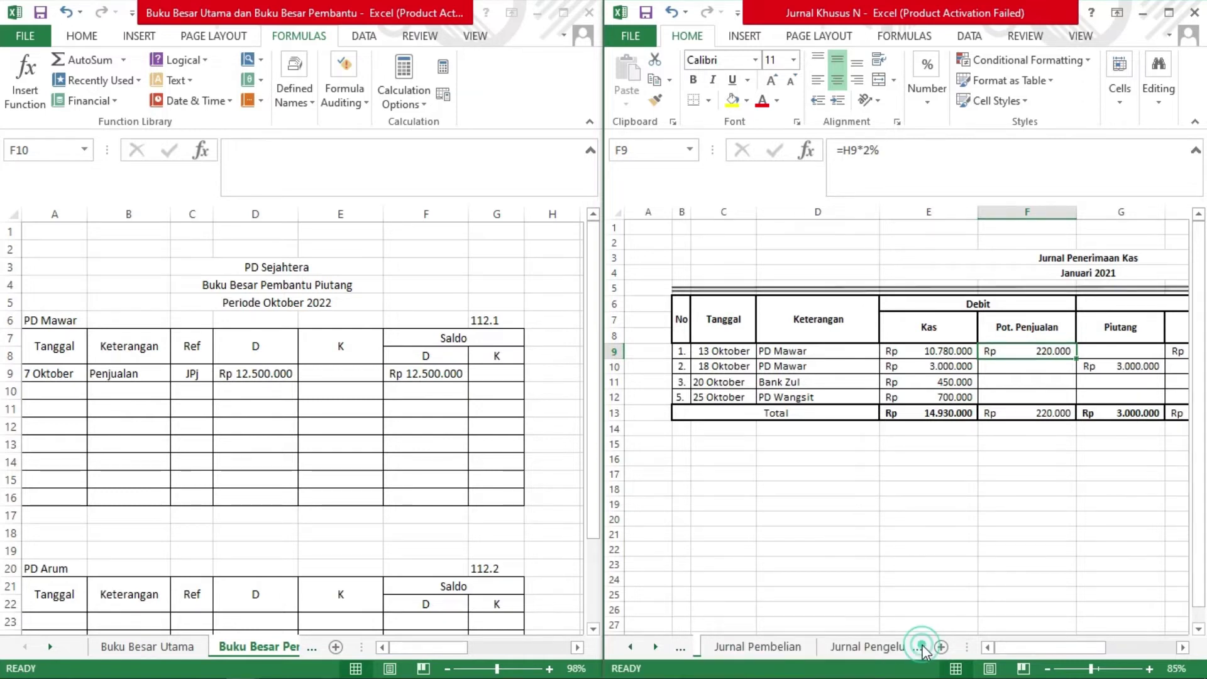
left_click(868, 646)
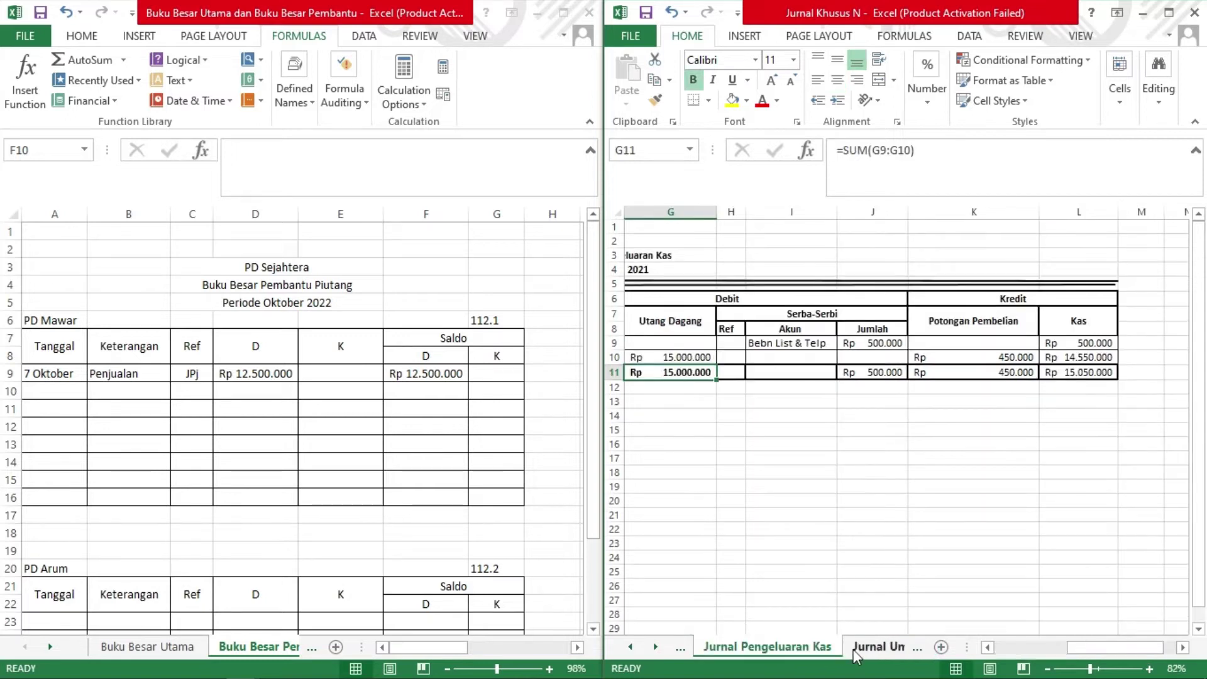
left_click(874, 646)
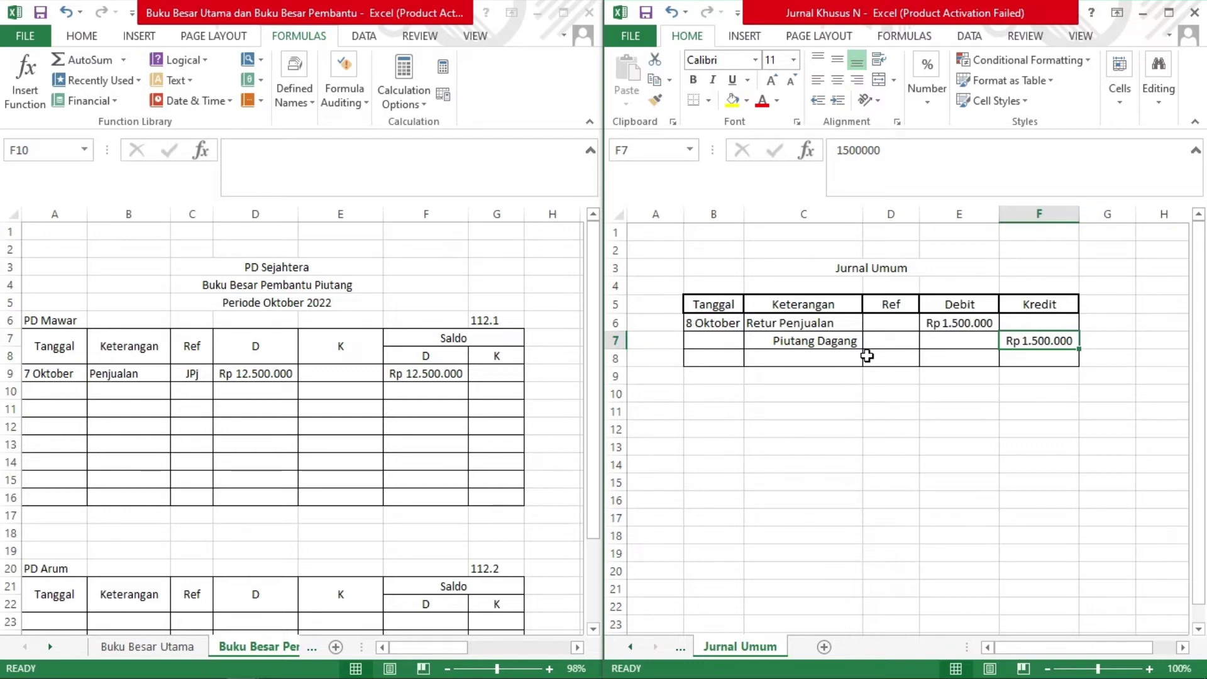
In the second row of the PD Mawar ledger, enter date 8 Oktober, description Retur Penjualan and reference JU.
left_click(53, 390)
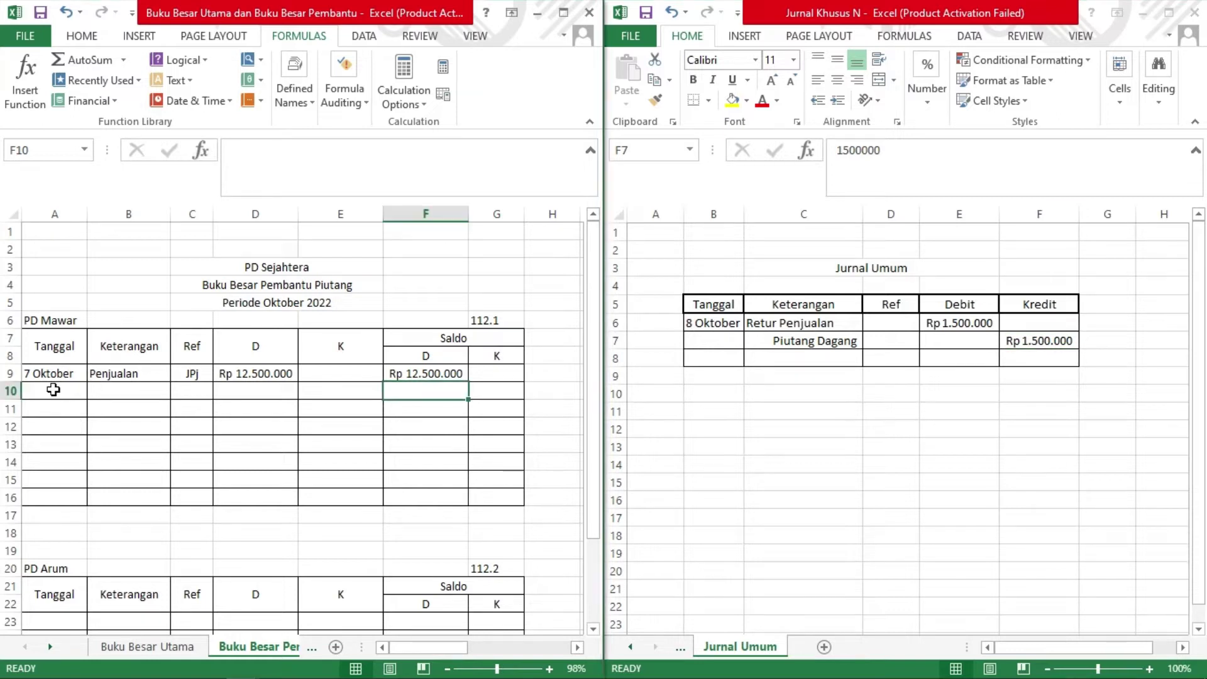
left_click(53, 390)
key("BackSpace")
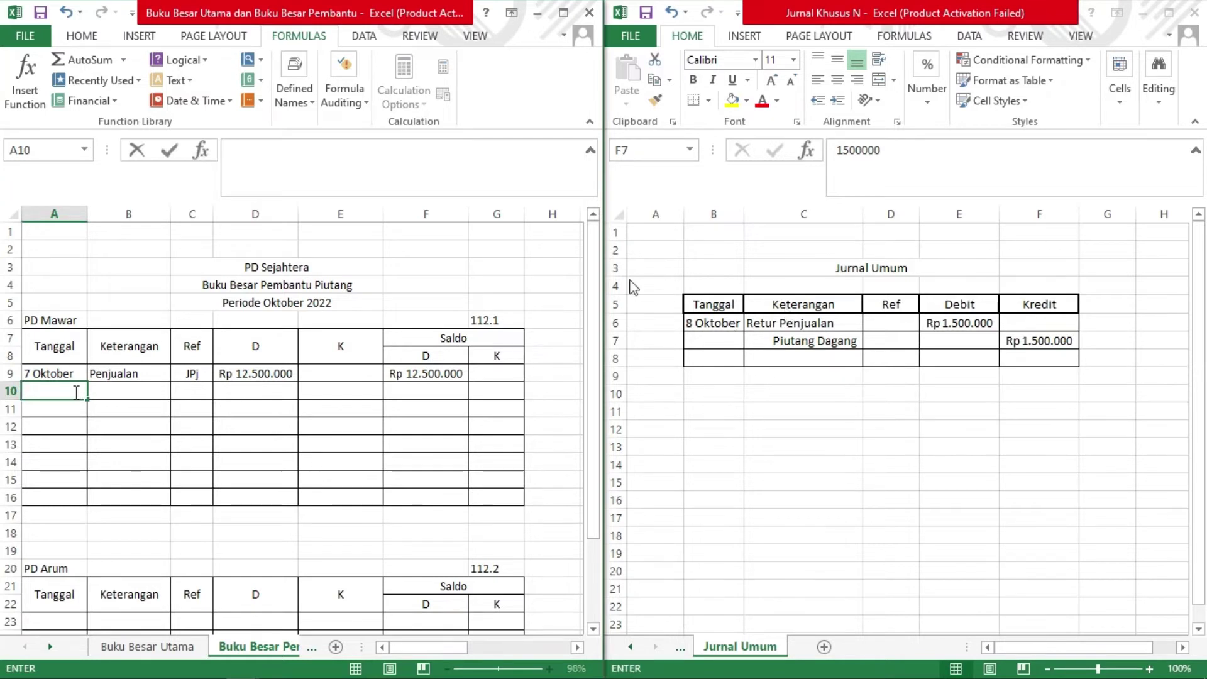
type("8 Oktober")
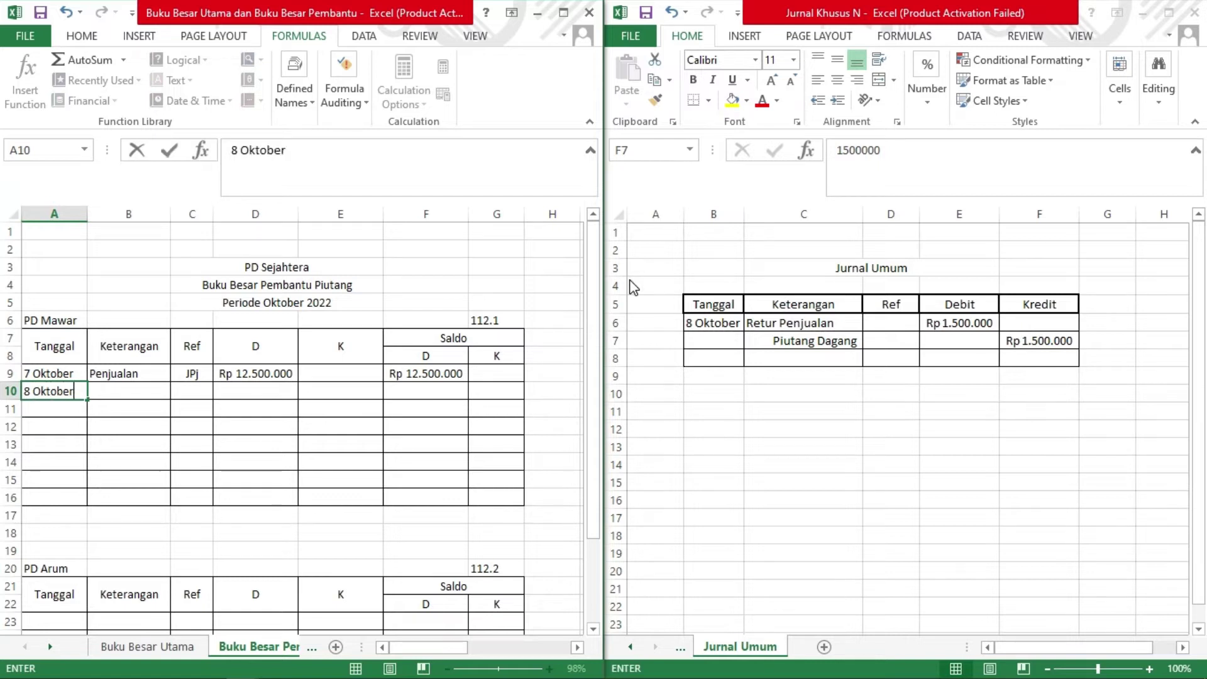
key("Tab")
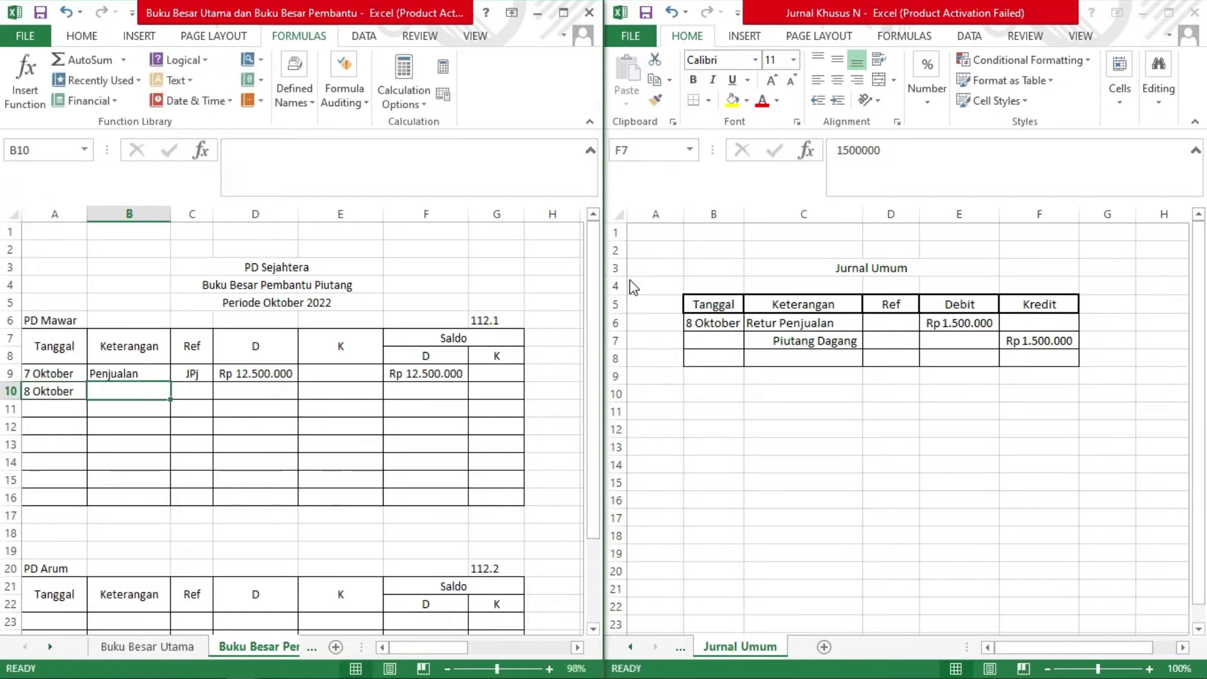
type("Retur")
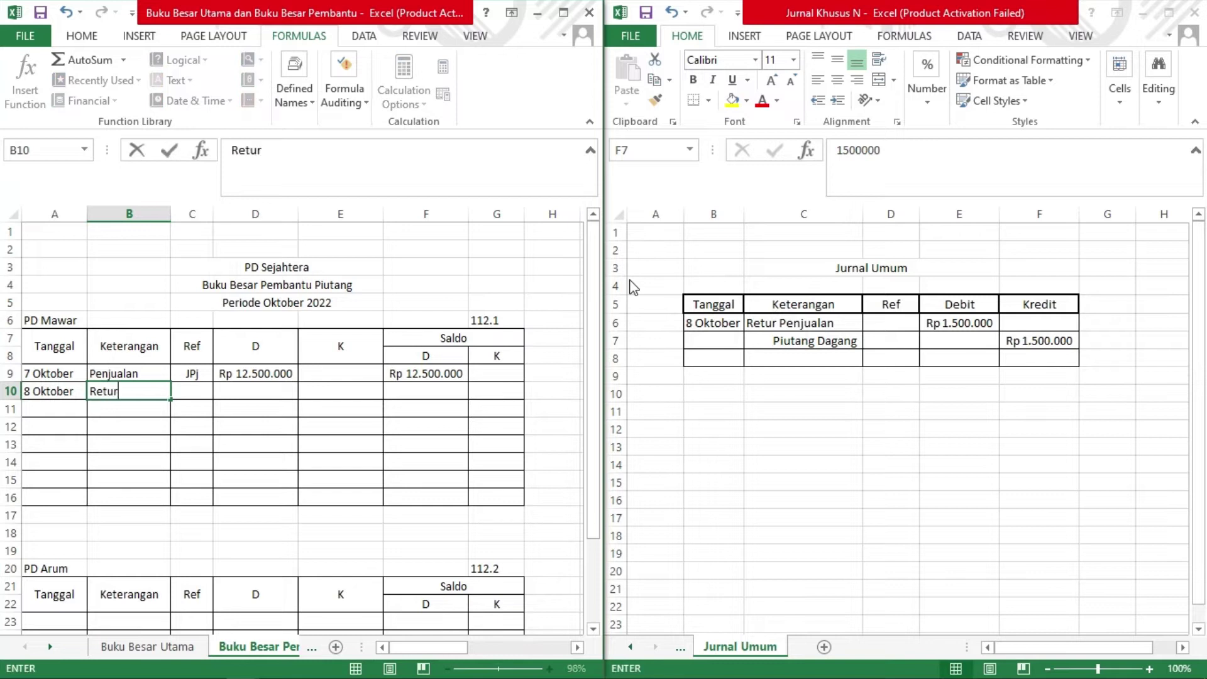
type(" Penjualan")
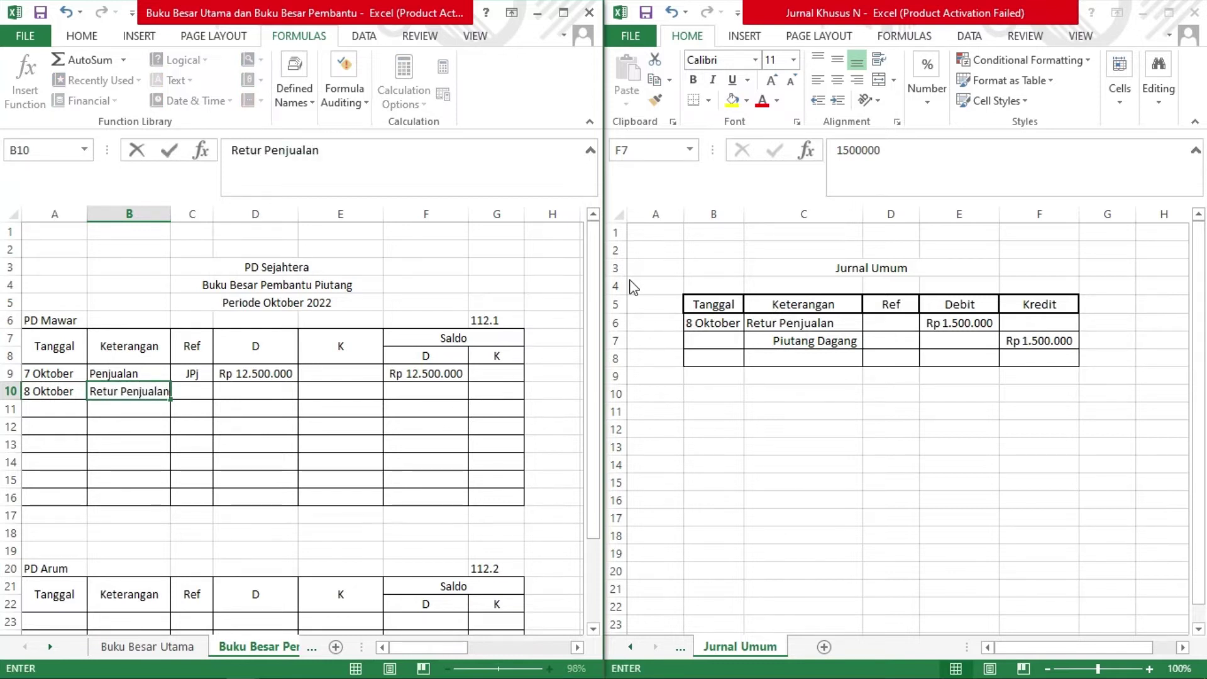
key("Tab")
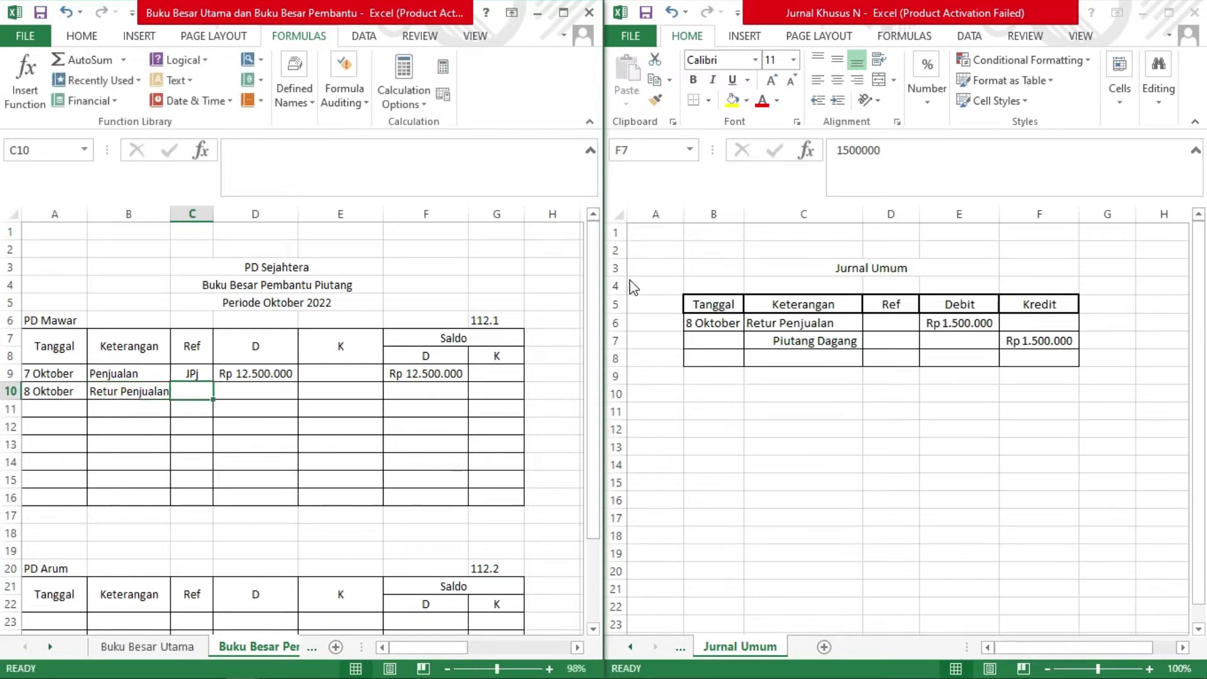
type("JU")
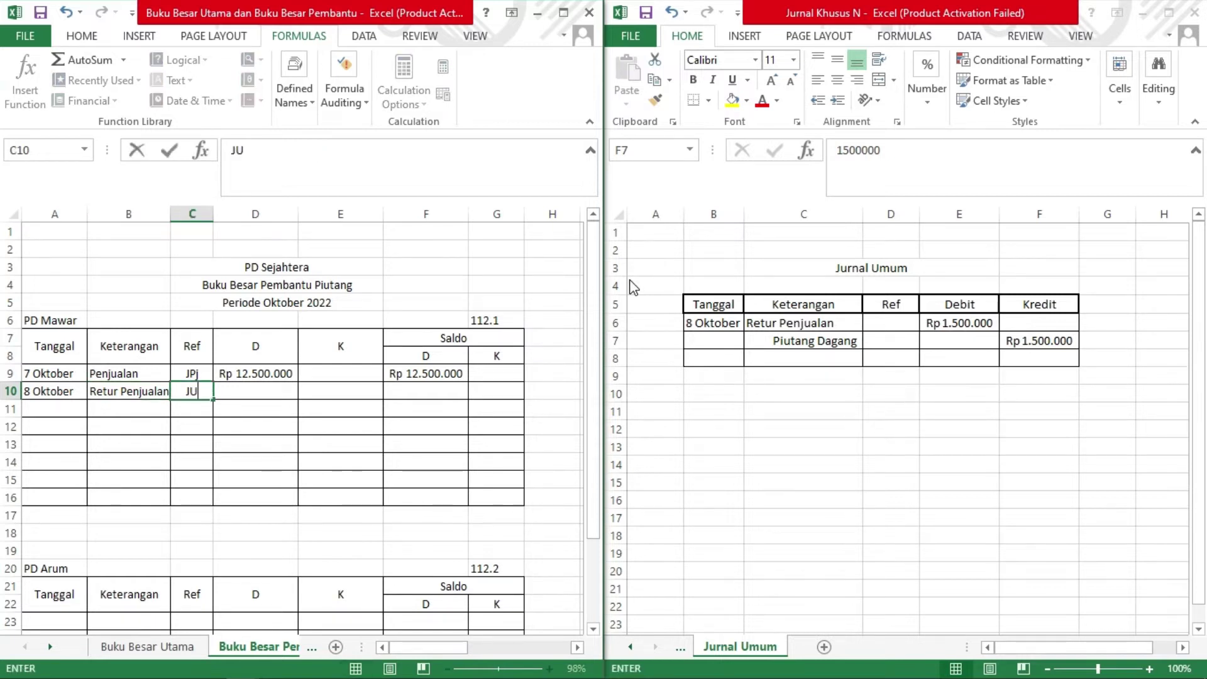
key("Tab")
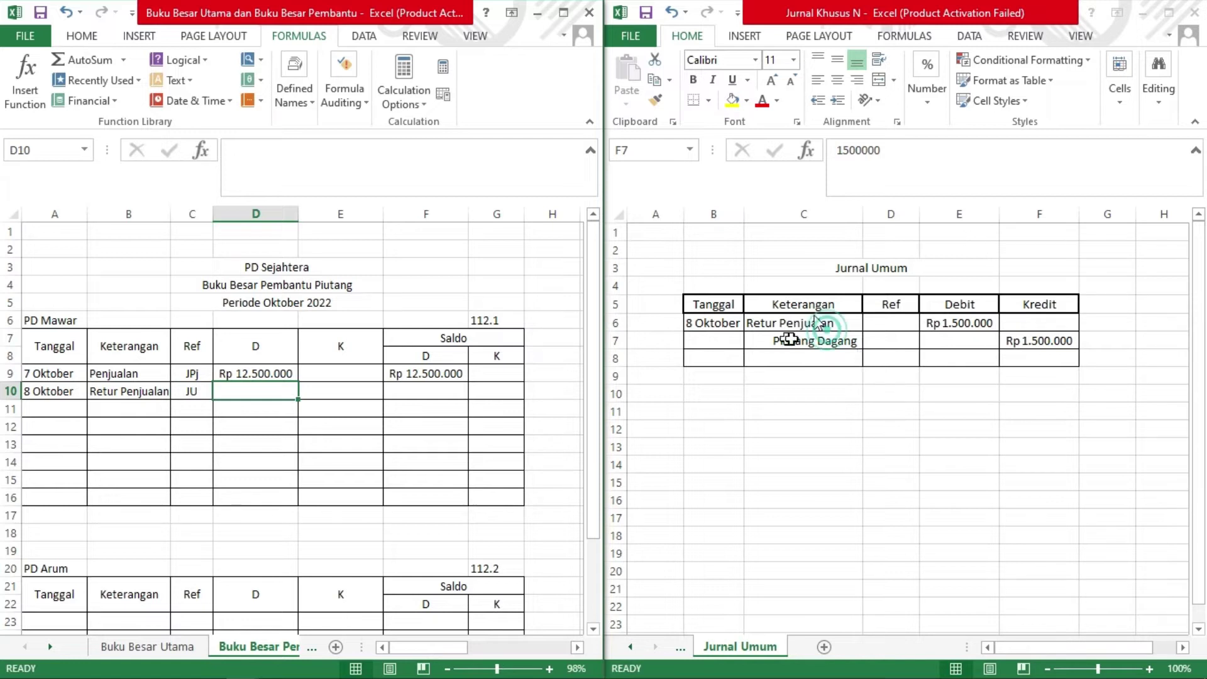
Enter 1500000 as the credit of PD Mawar's 8 Oktober return and calculate its debit balance with =F9-E10.
left_click(355, 390)
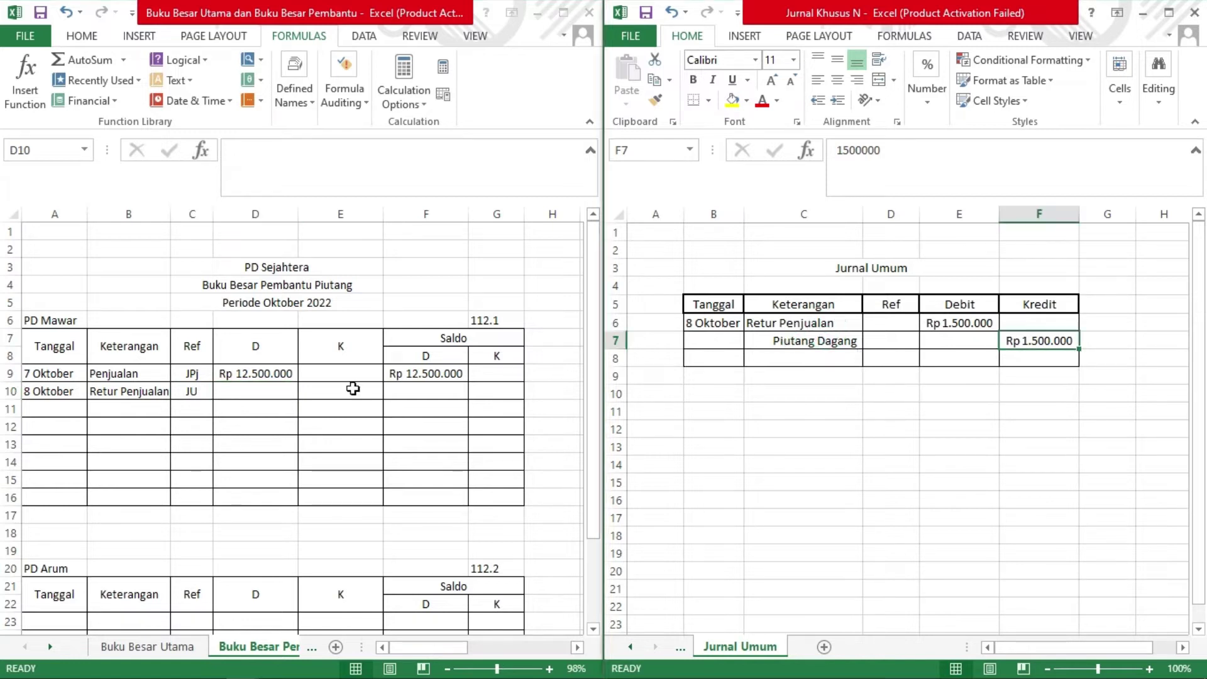
type("1500000")
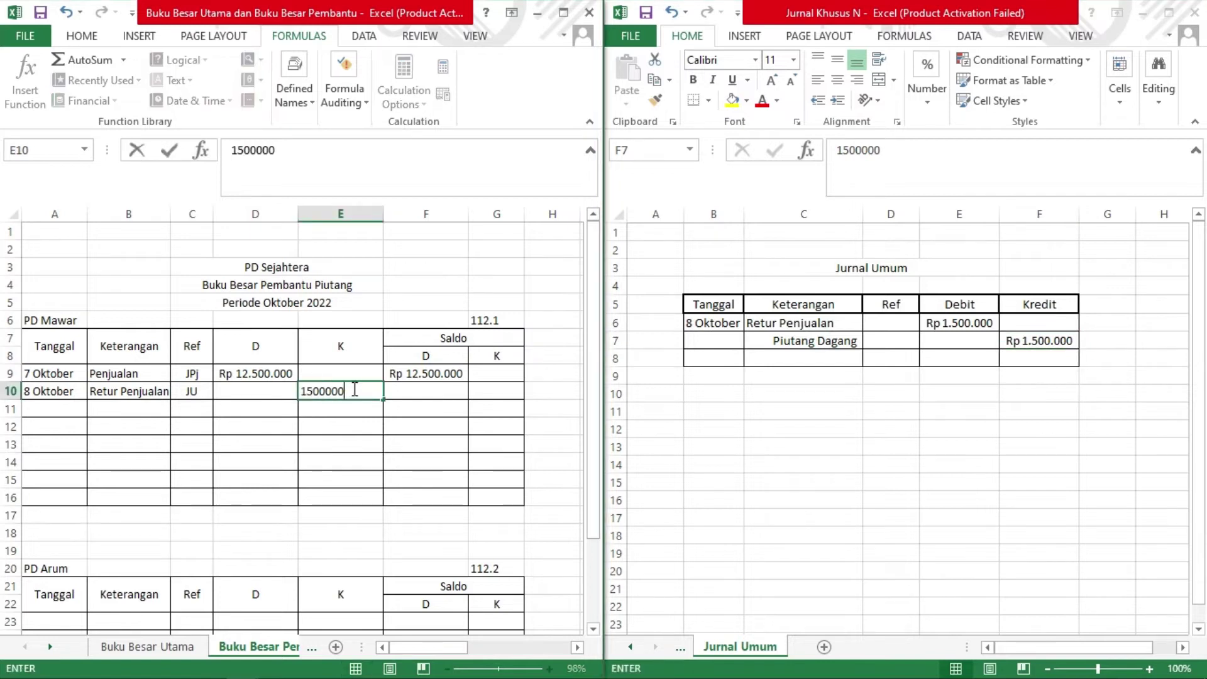
key("Return")
key("Up")
key("Right")
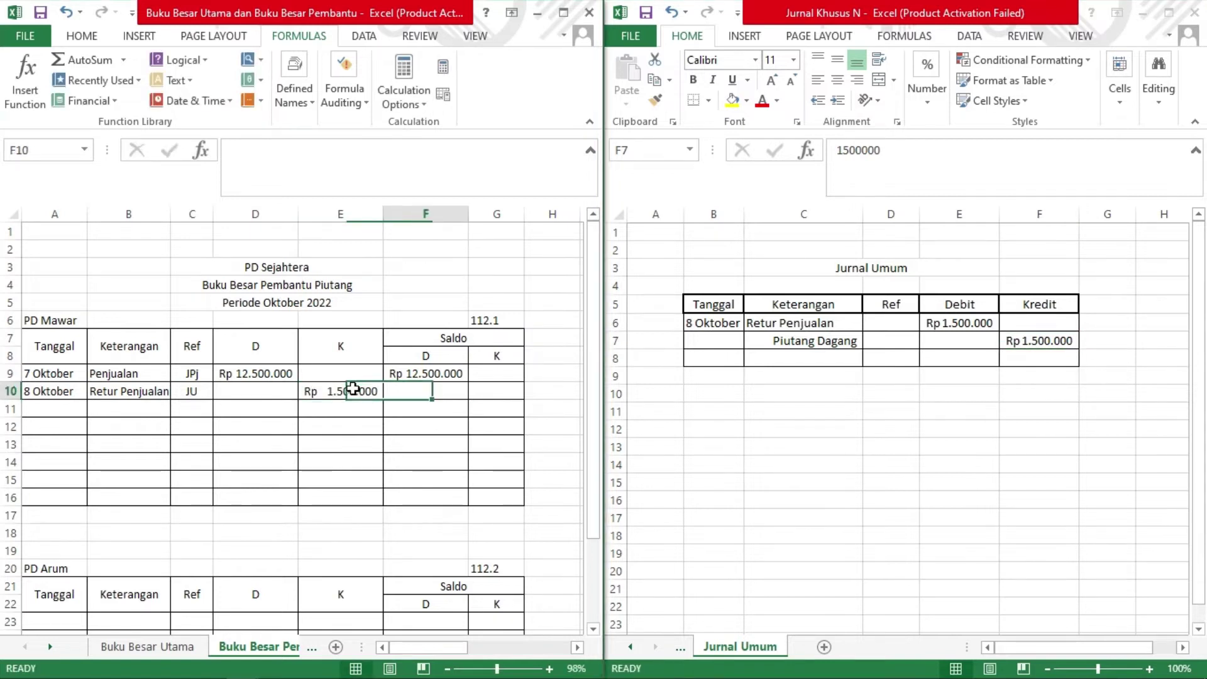
type("=")
key("Up")
type("-")
left_click(353, 390)
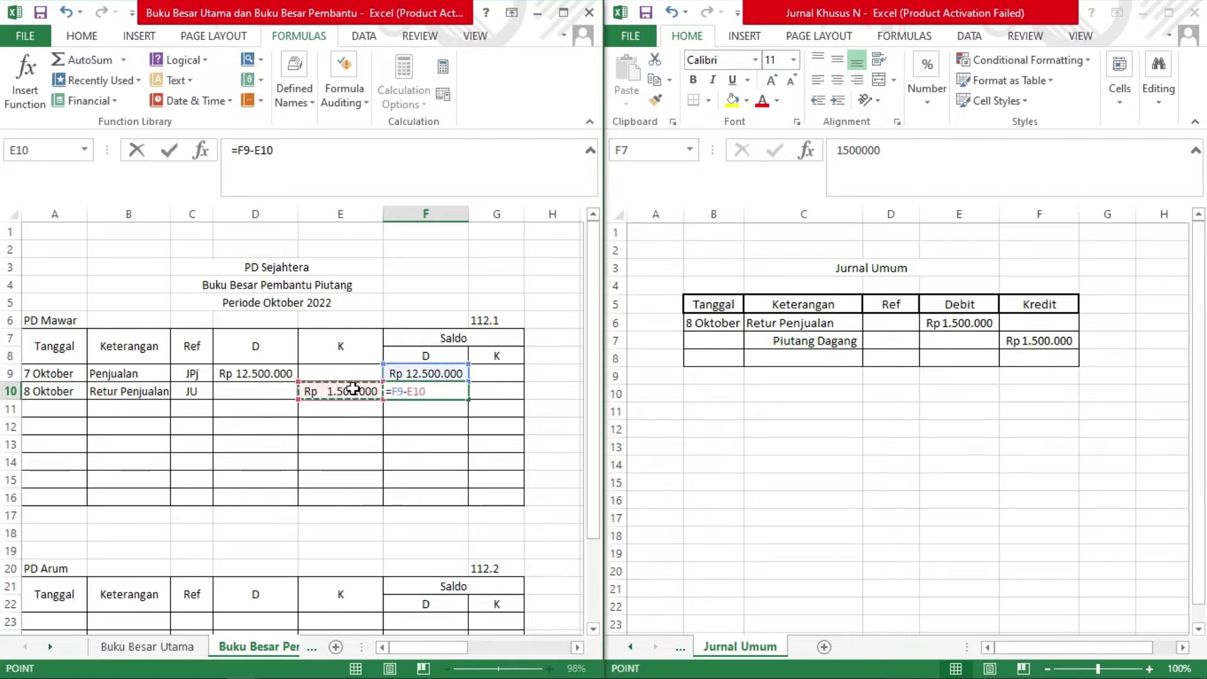
key("Return")
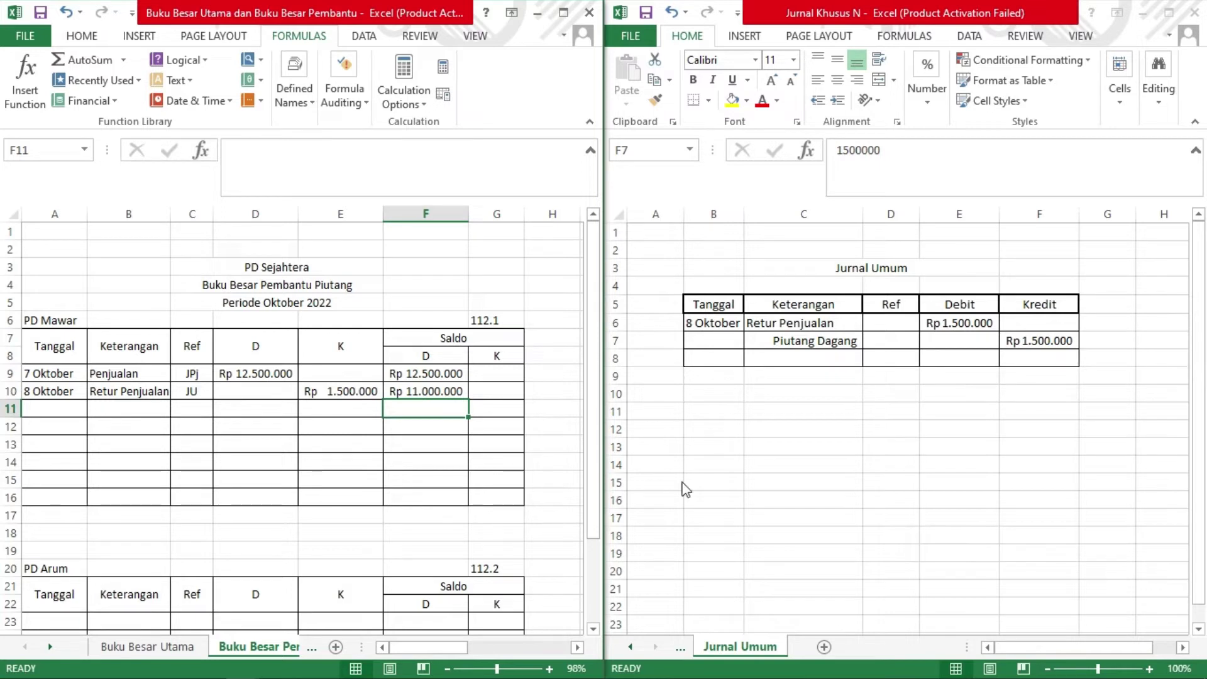
Return to the Jurnal Penjualan sheet and select the date of PD Mawar's 11 Oktober sale.
left_click(679, 653)
left_click(679, 652)
left_click(681, 653)
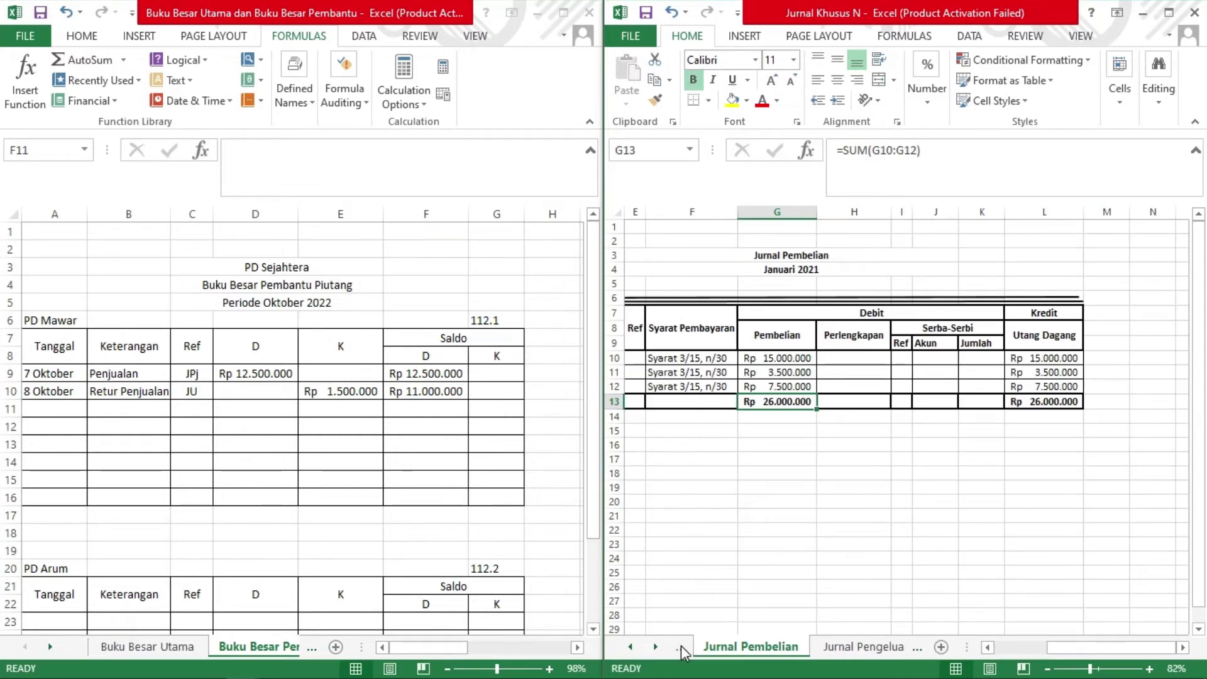
left_click(681, 652)
left_click(673, 391)
In the third row of the PD Mawar ledger, enter date 11 Oktober, description Penjualan and reference JPj.
left_click(52, 406)
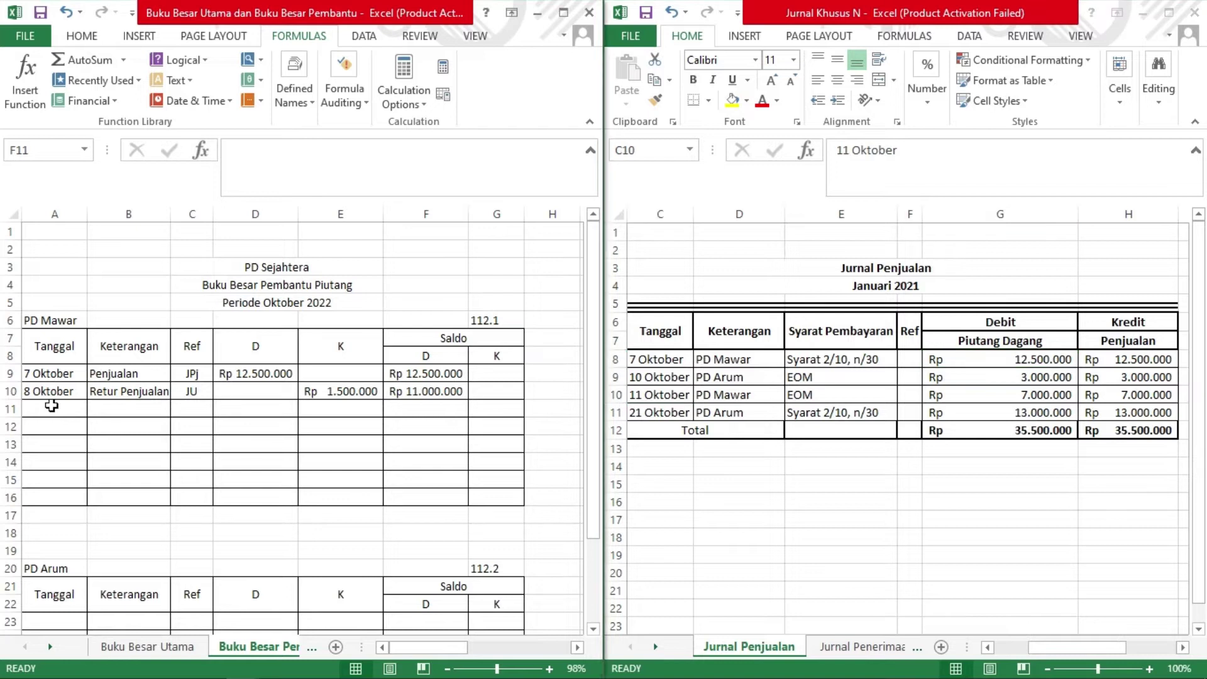
left_click(51, 407)
type("11 Okto")
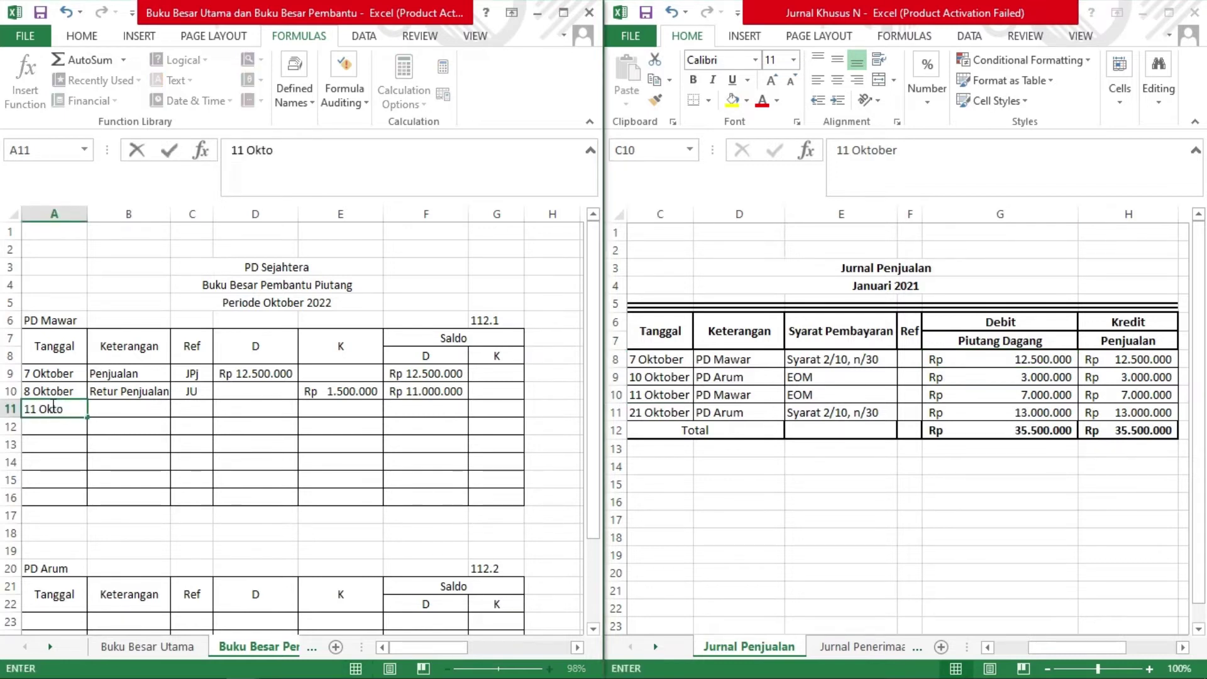
type("ber")
key("Tab")
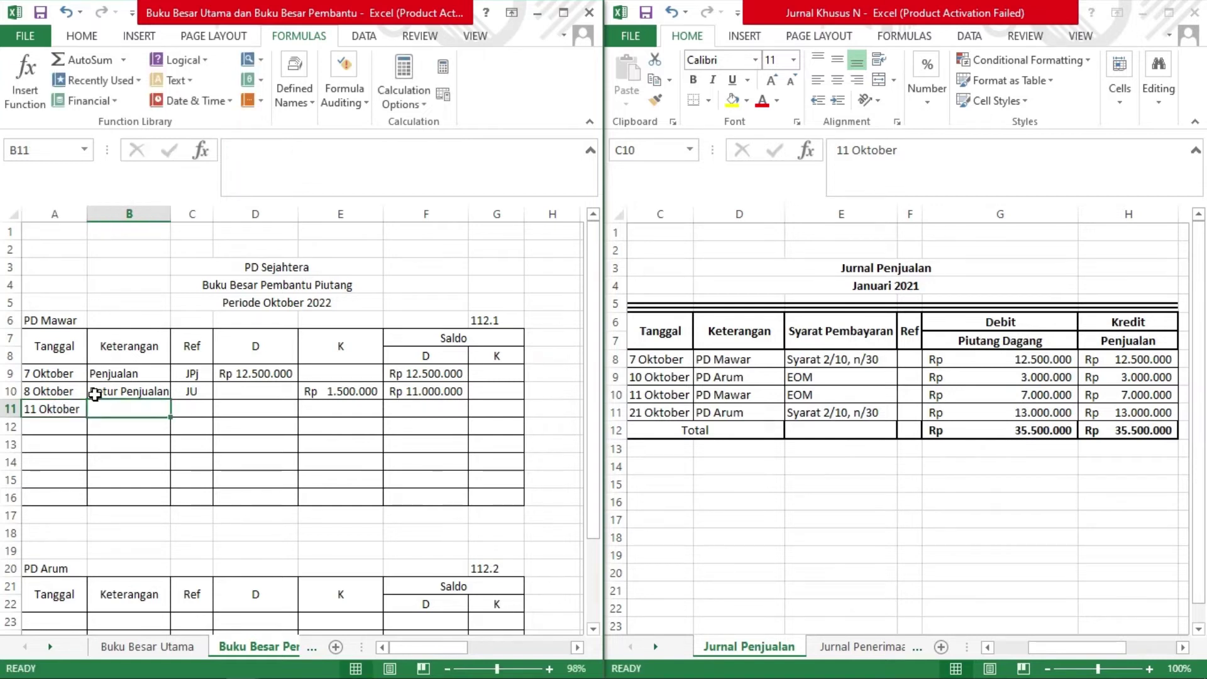
type("Penjualan")
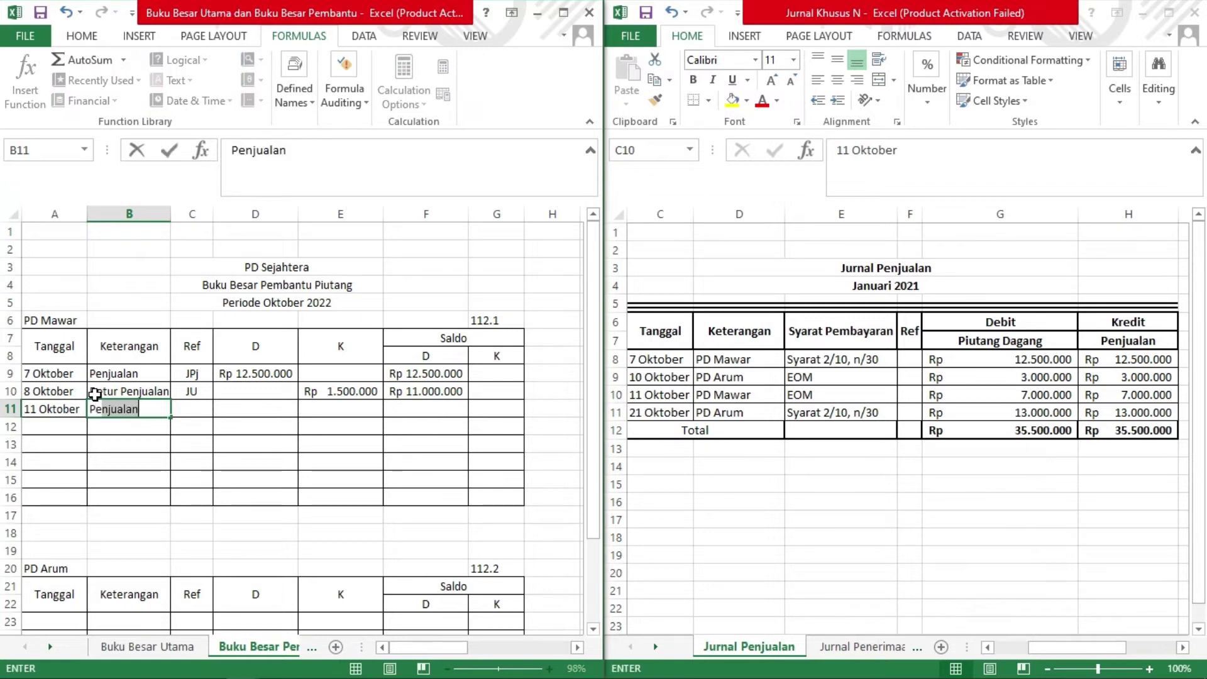
key("Tab")
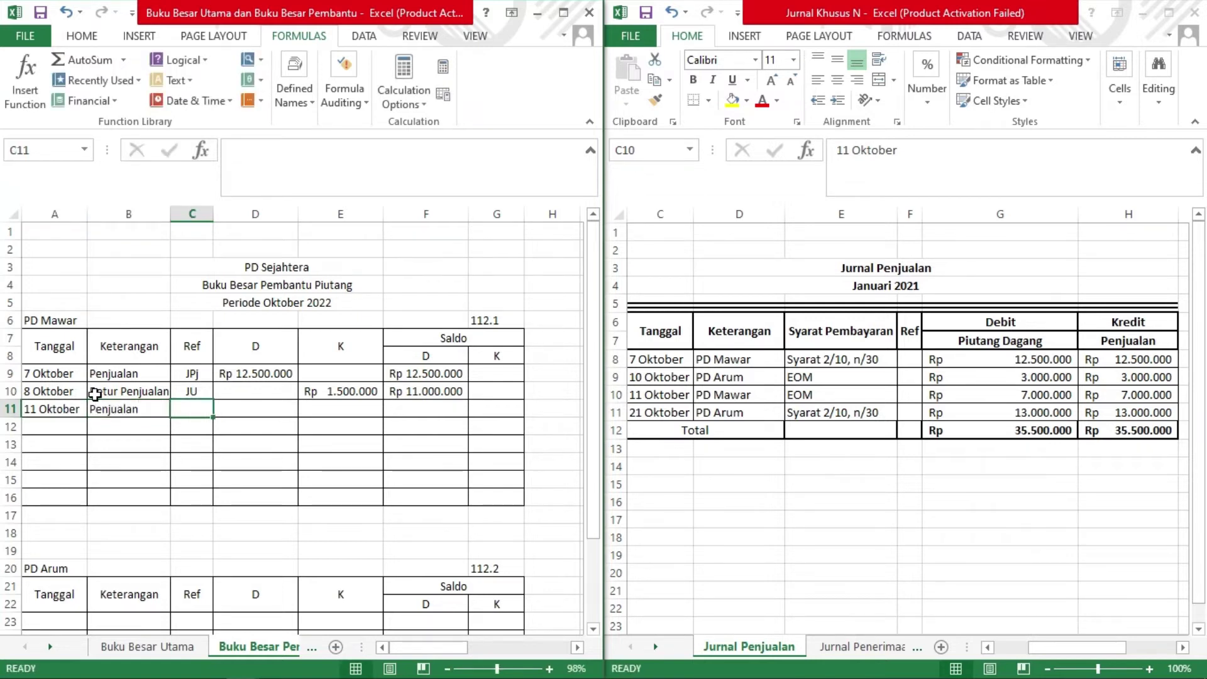
type("JPj")
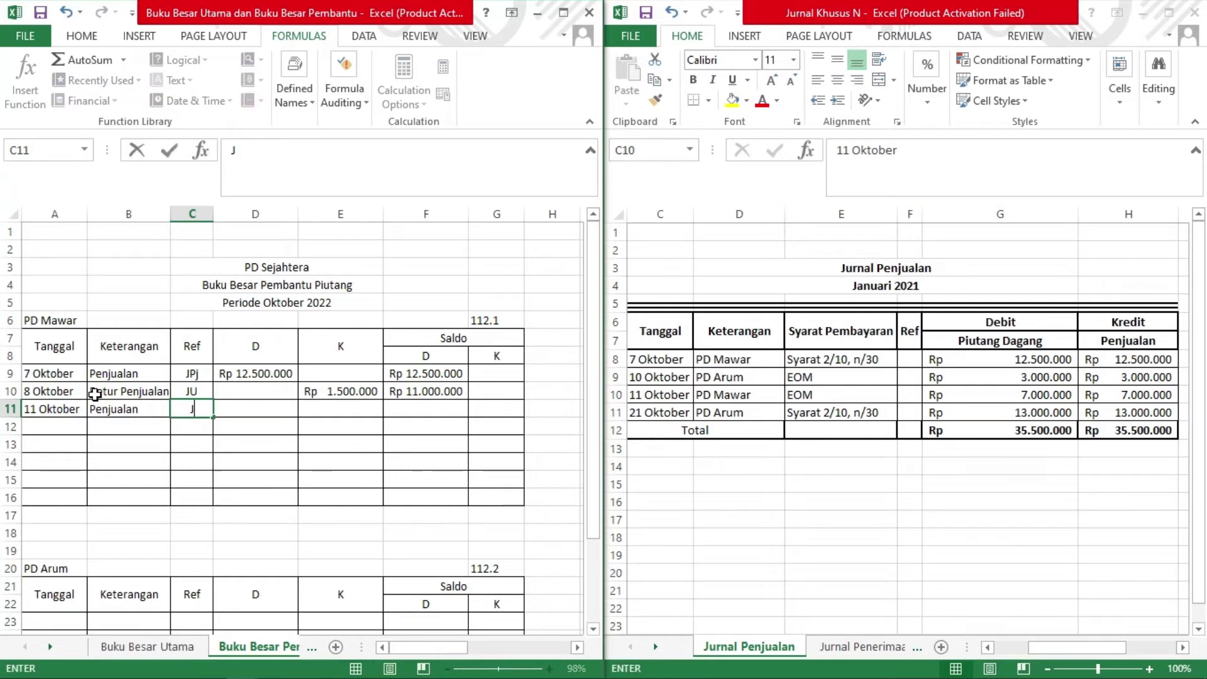
key("Tab")
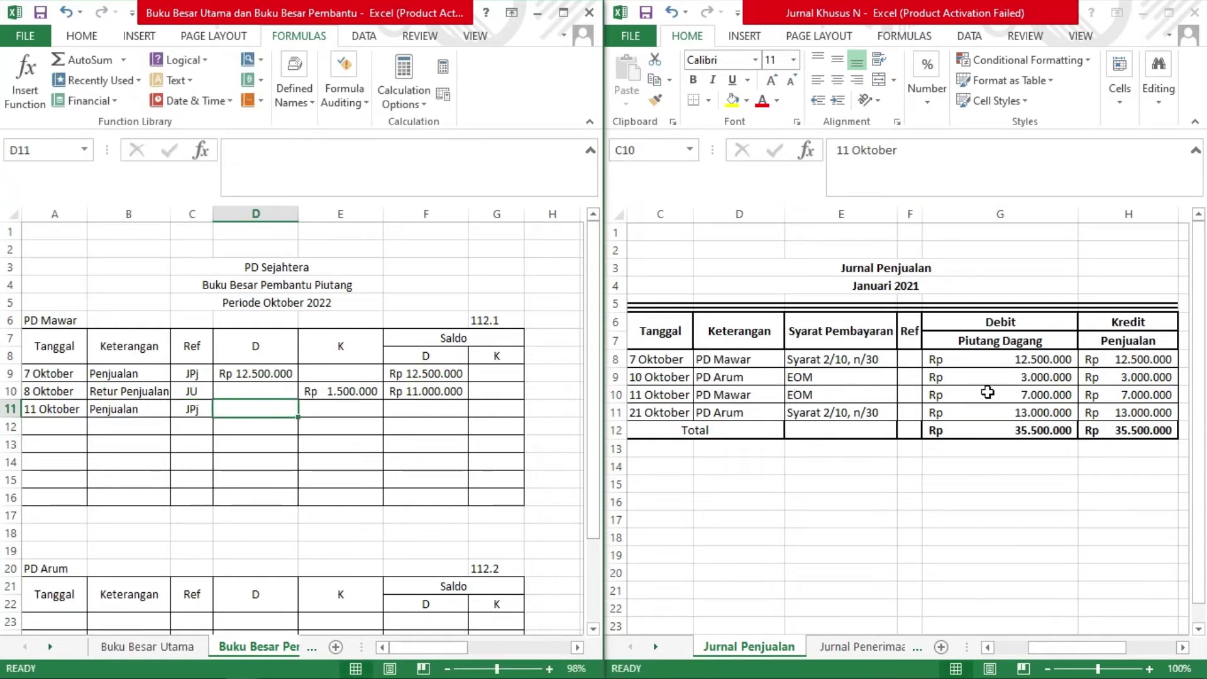
Enter 7000000 as the debit of PD Mawar's 11 Oktober sale and calculate its debit balance with =F10+D11.
key("alt+Tab")
left_click(245, 411)
type("7000000")
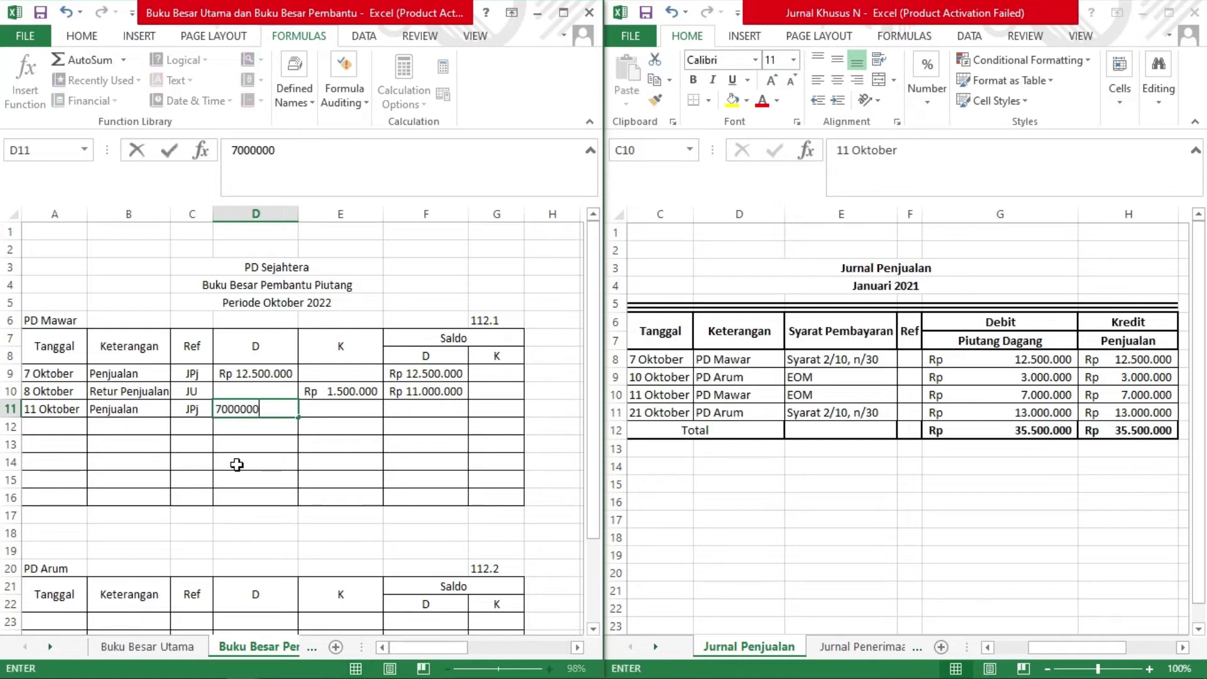
key("Tab")
key("Tab")
type("=")
key("Up")
type("=")
key("BackSpace")
type("+")
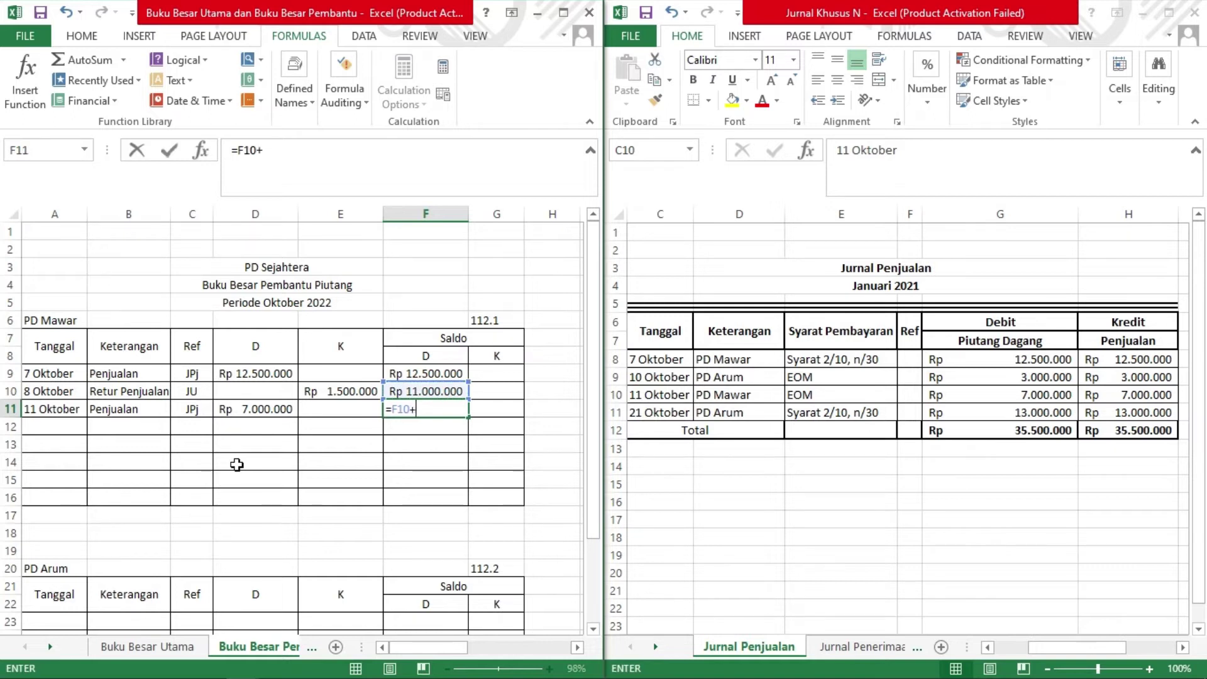
left_click(252, 413)
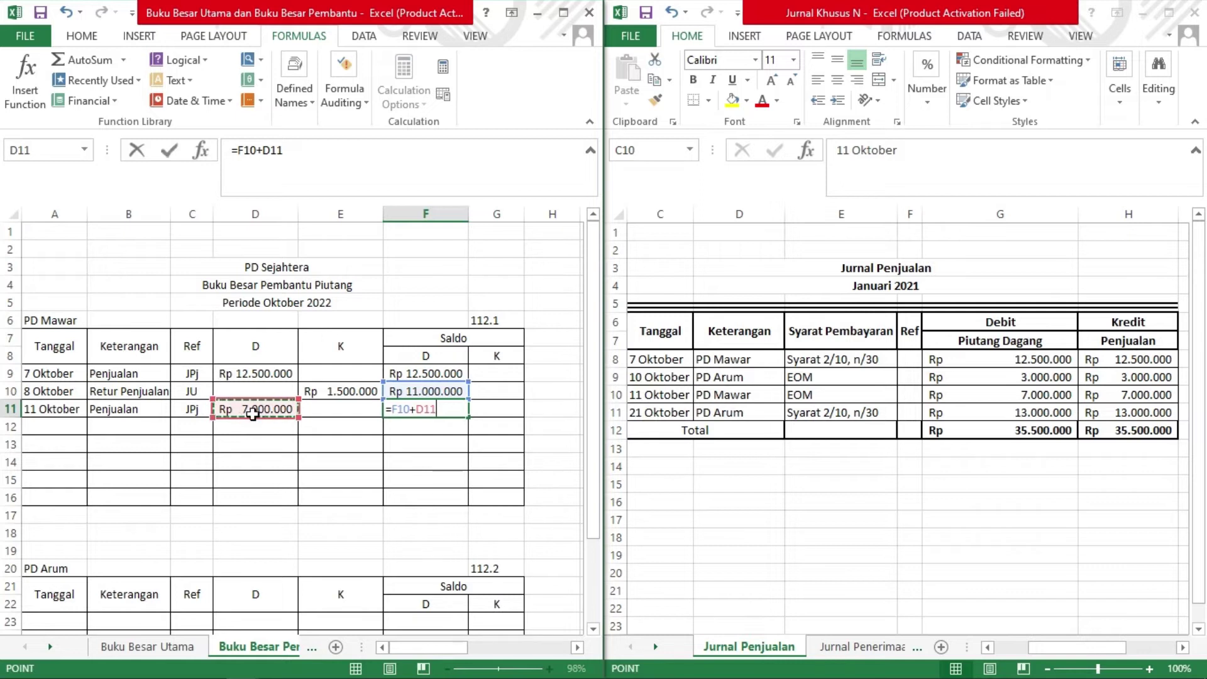
key("Return")
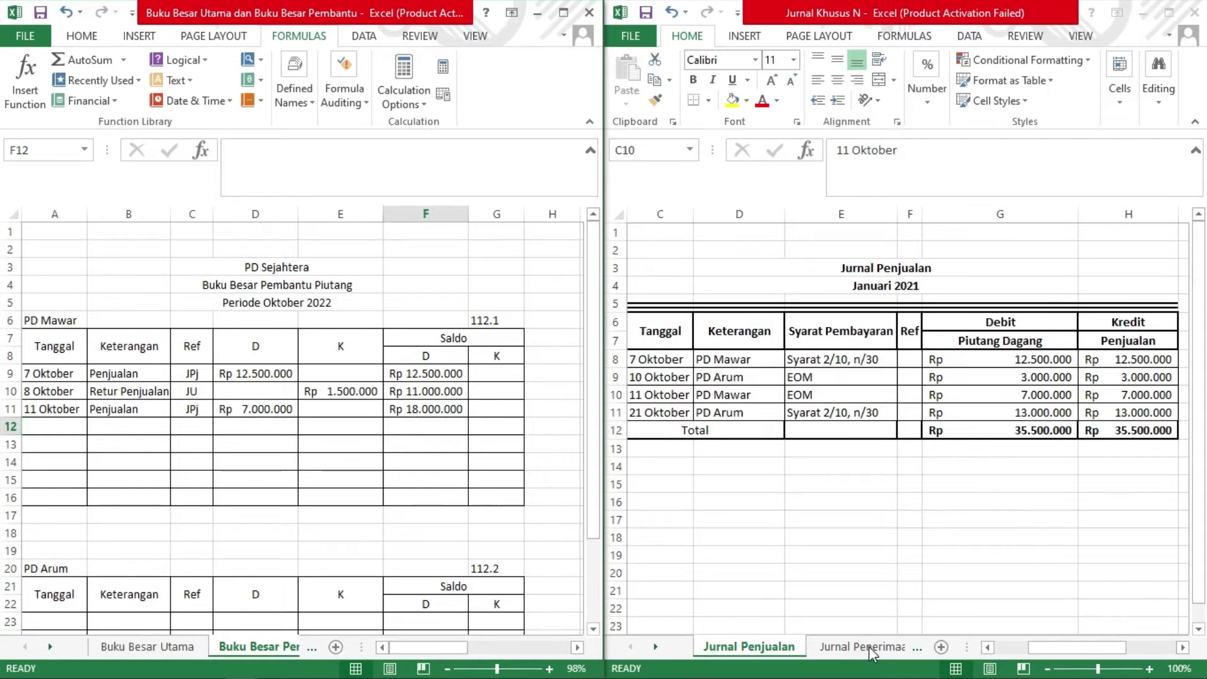
Open the Jurnal Penerimaan Kas sheet and enter 13 Oktober, Pelunasan and reference JKM in the fourth row of the PD Mawar ledger.
left_click(871, 648)
left_click(869, 647)
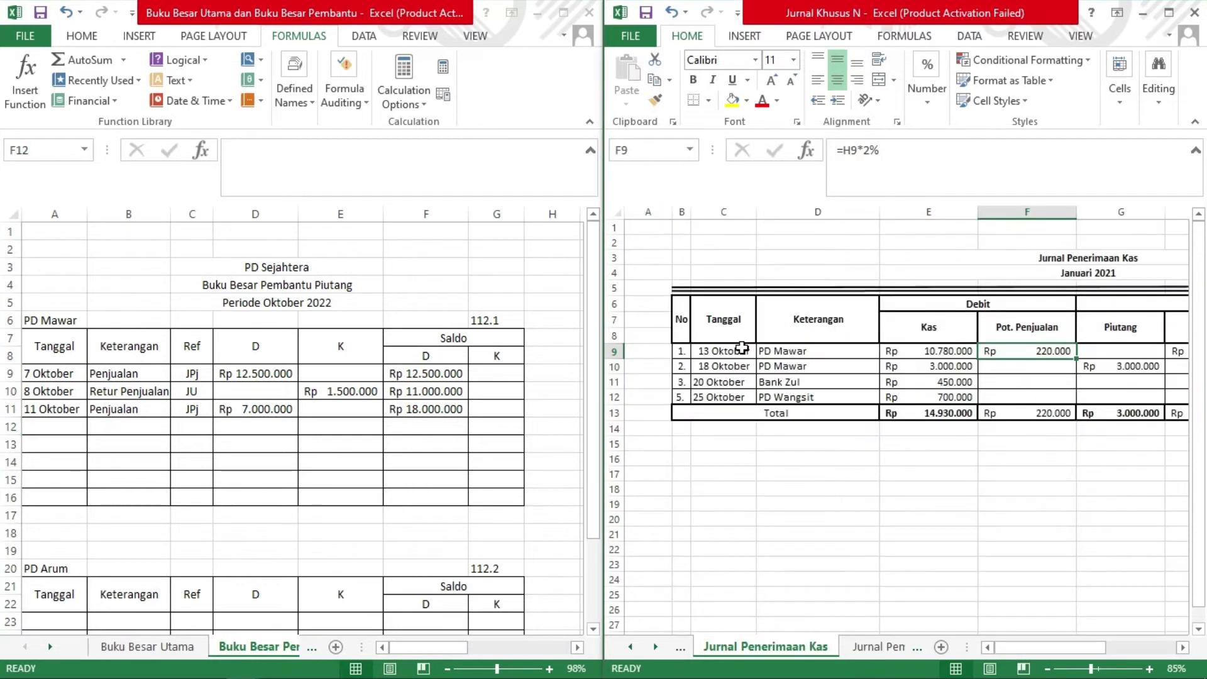
left_click(50, 431)
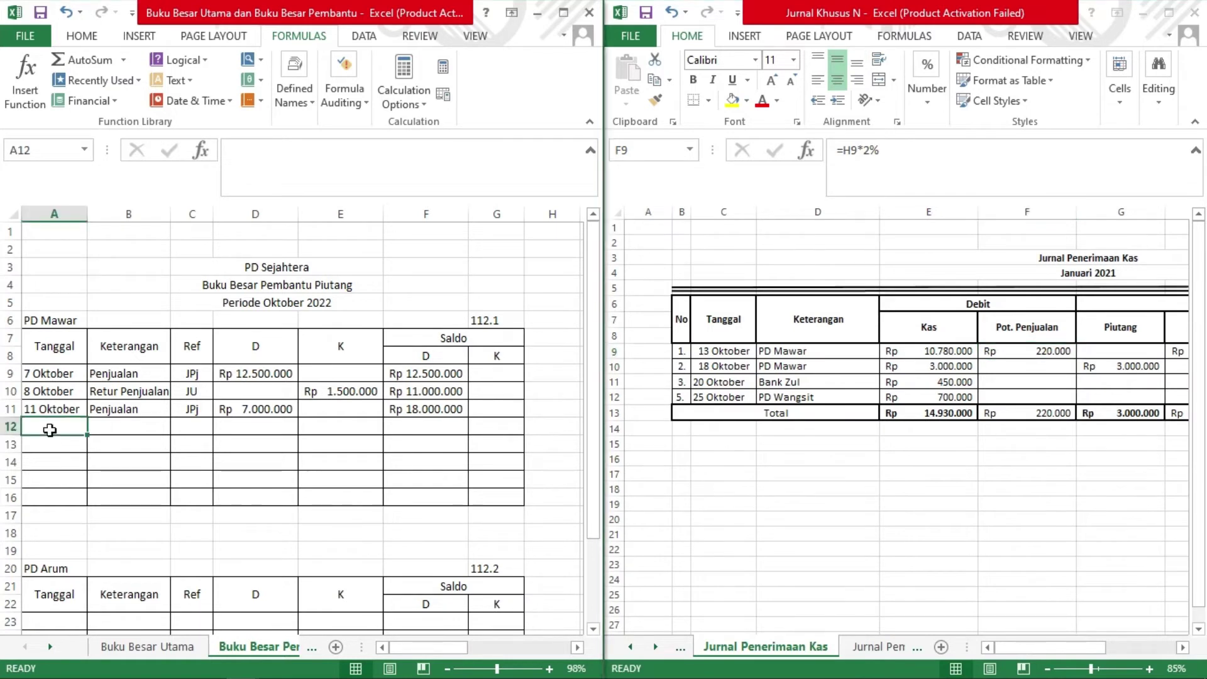
type("13 Oktober")
key("Tab")
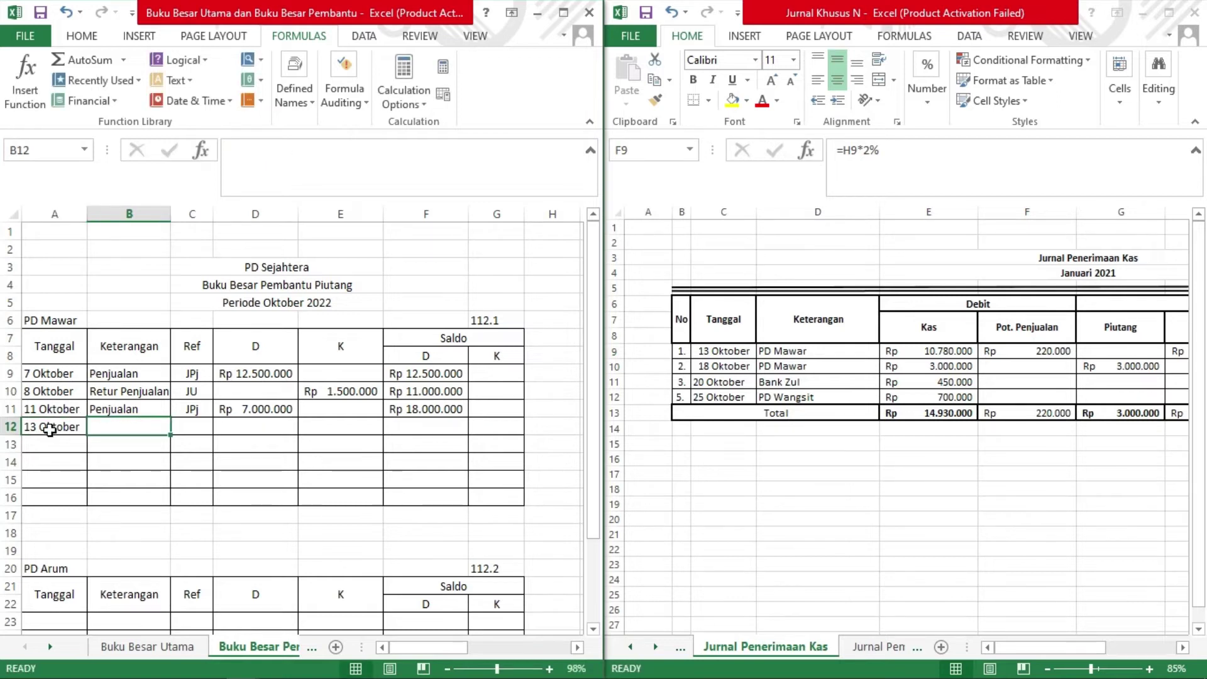
type("Pe")
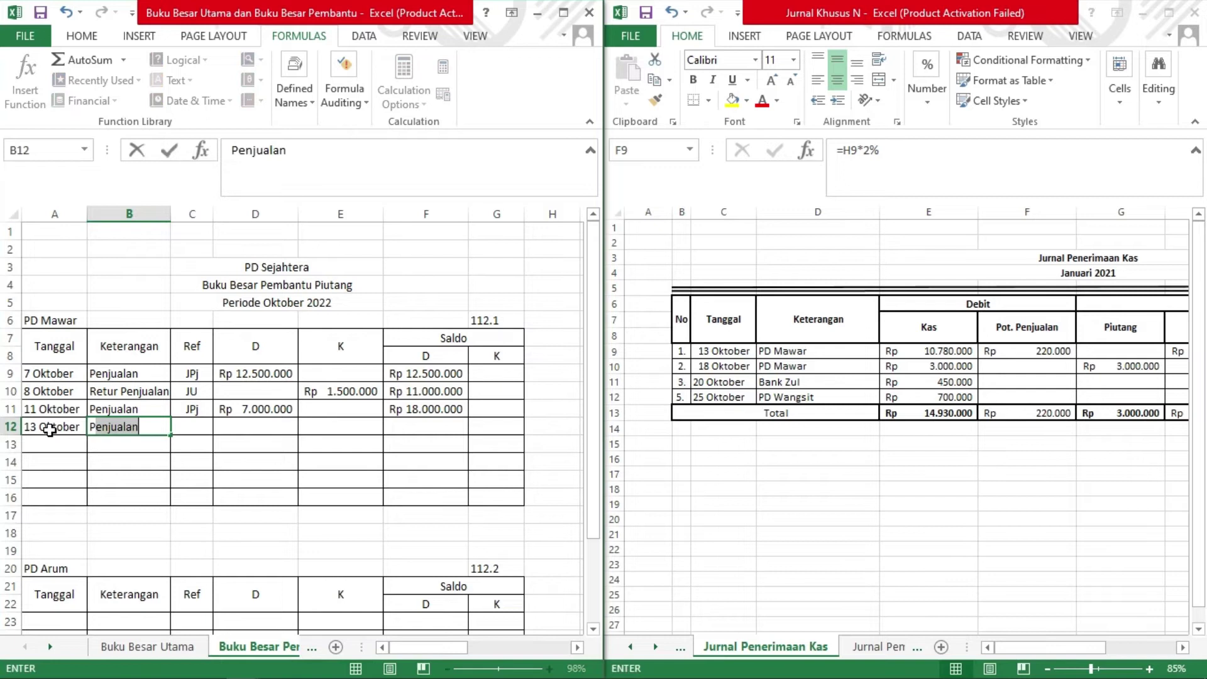
type("luna")
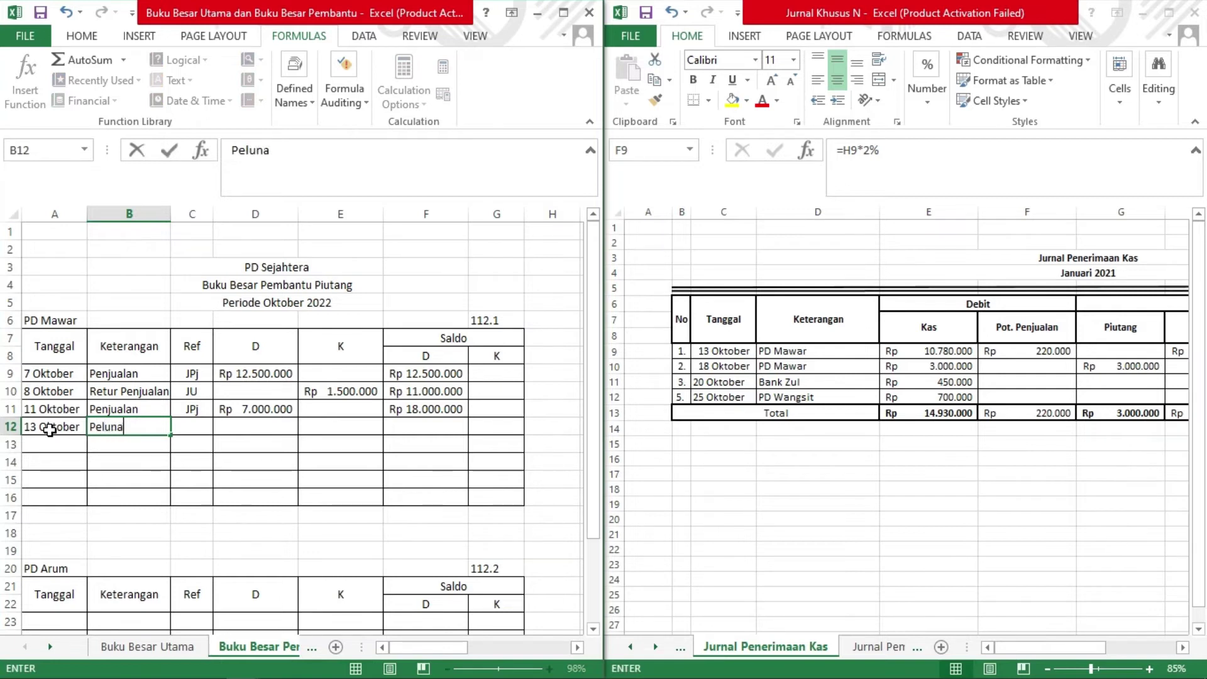
type("san")
key("Tab")
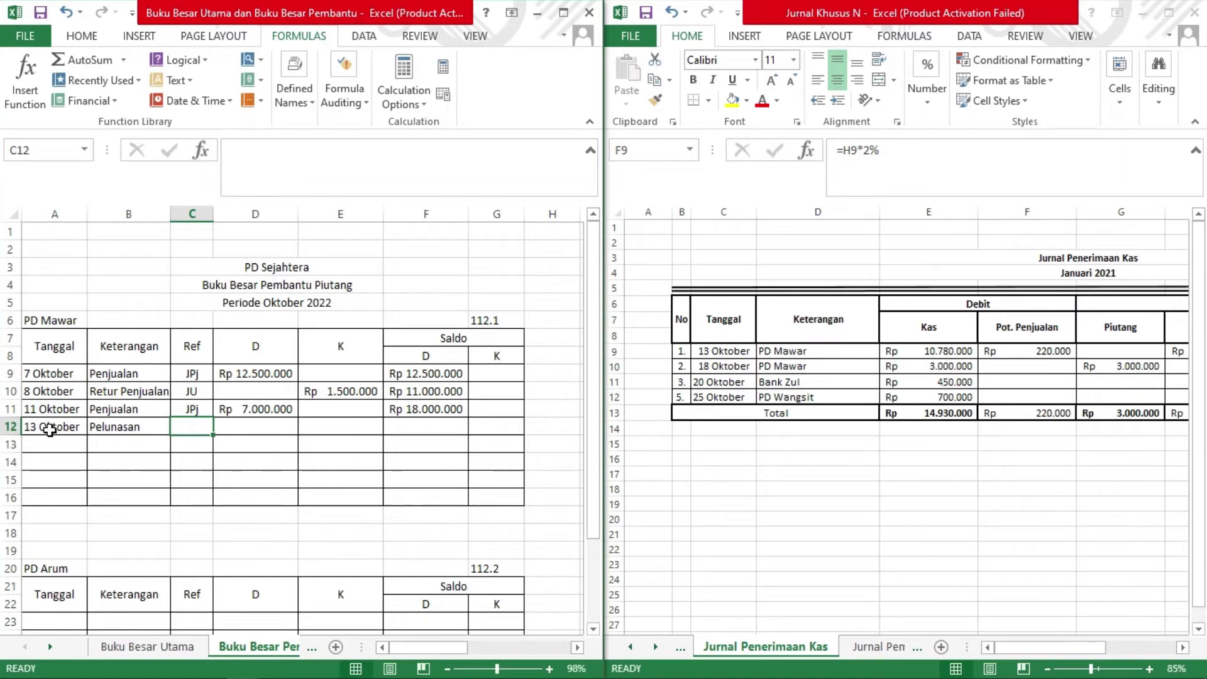
type("J")
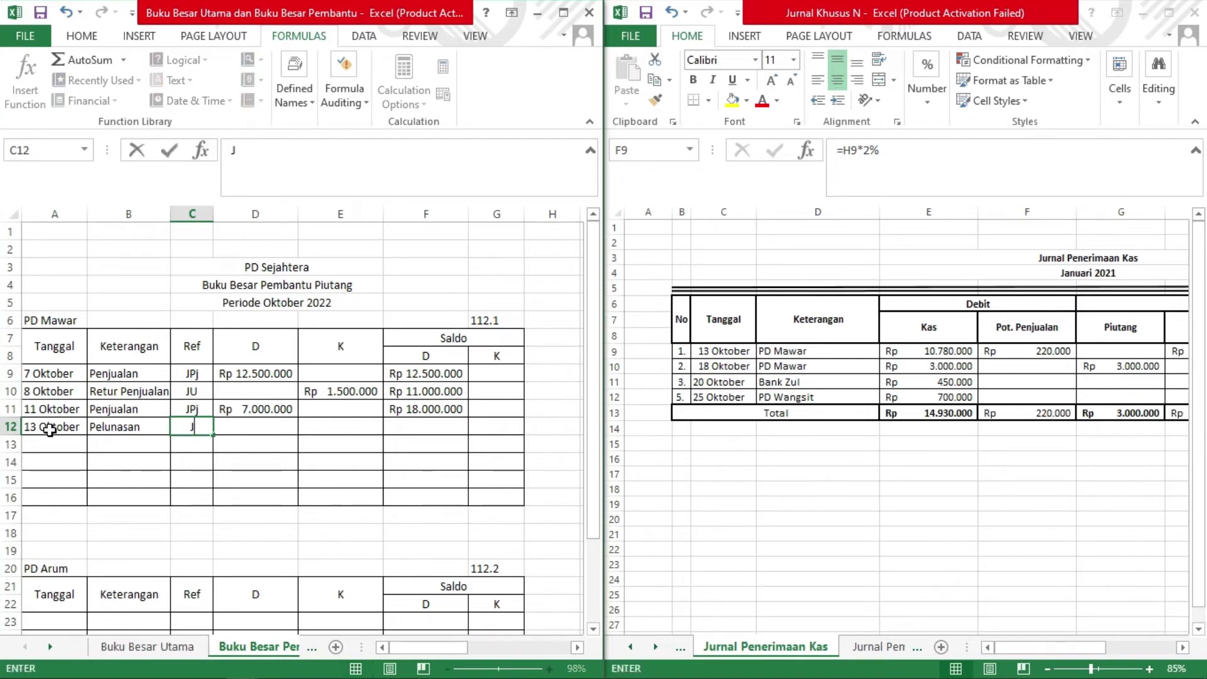
type("KM")
key("Tab")
Select the Piutang amount of PD Mawar's 13 Oktober receipt in the cash receipts journal and enter 11000000 as its credit in the ledger.
left_click(1025, 316)
scroll(1025, 316, "left", 2)
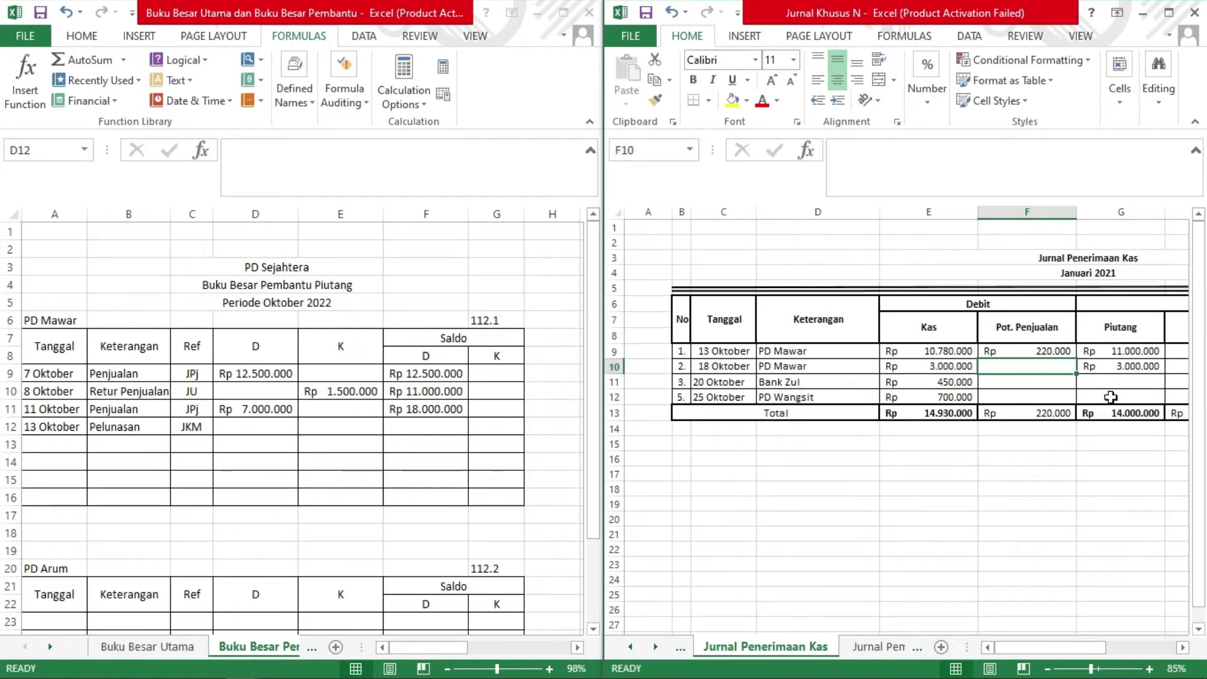
scroll(1031, 351, "right", 3)
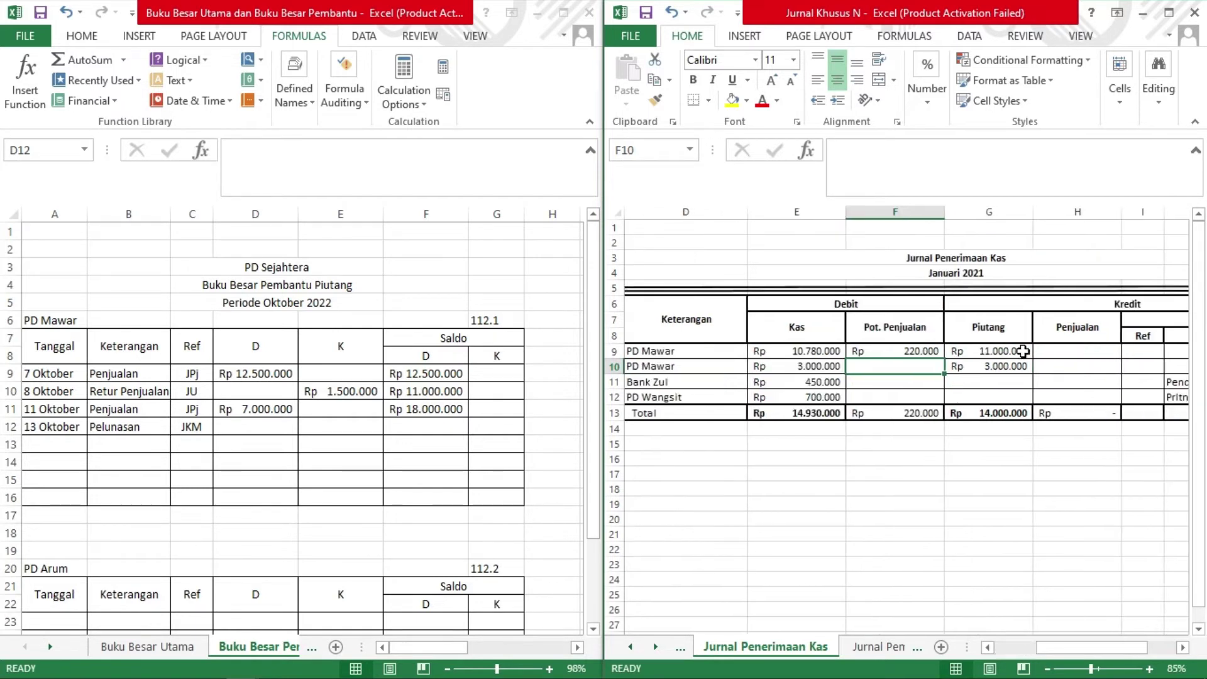
left_click(1023, 351)
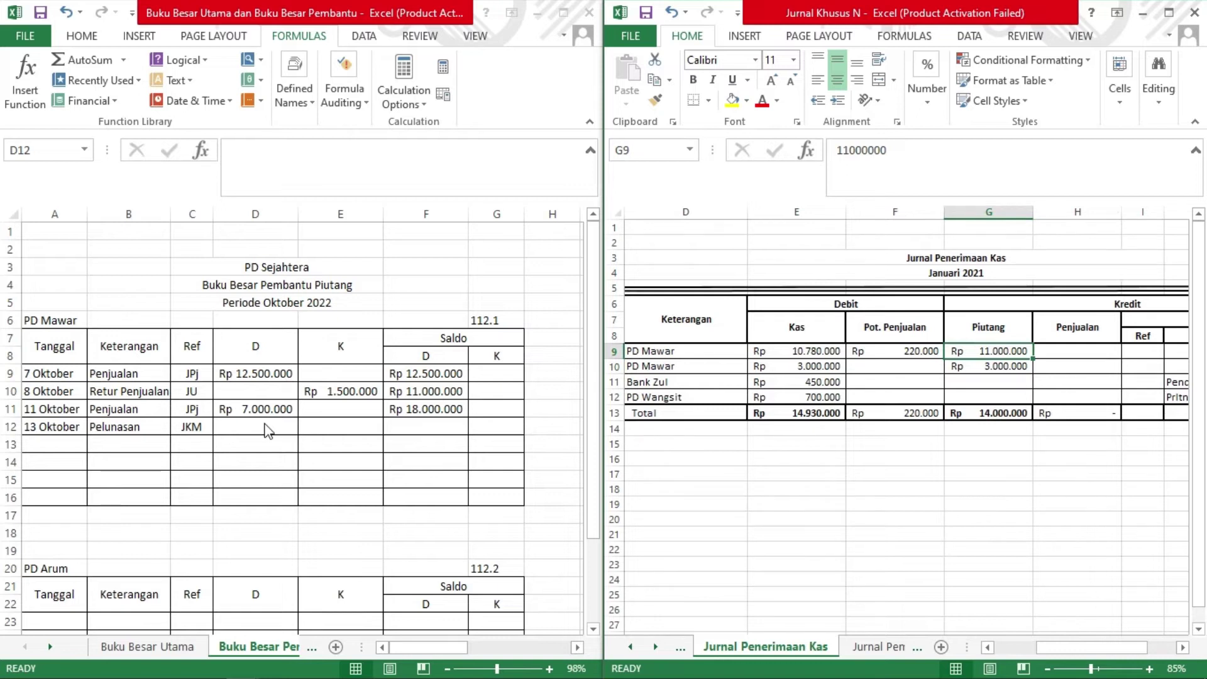
left_click(339, 430)
type("11000000")
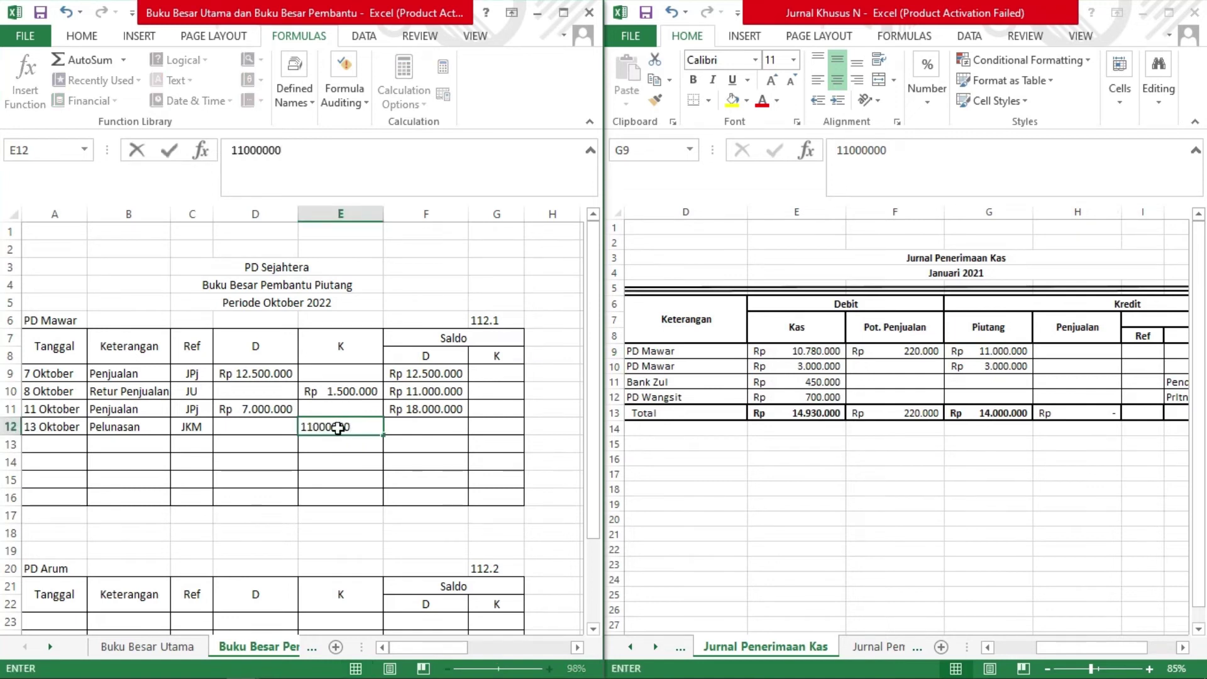
key("Return")
Calculate the debit balance after PD Mawar's 13 Oktober payment with =F11-E12.
key("Up")
key("Right")
type("=")
key("Up")
type("+")
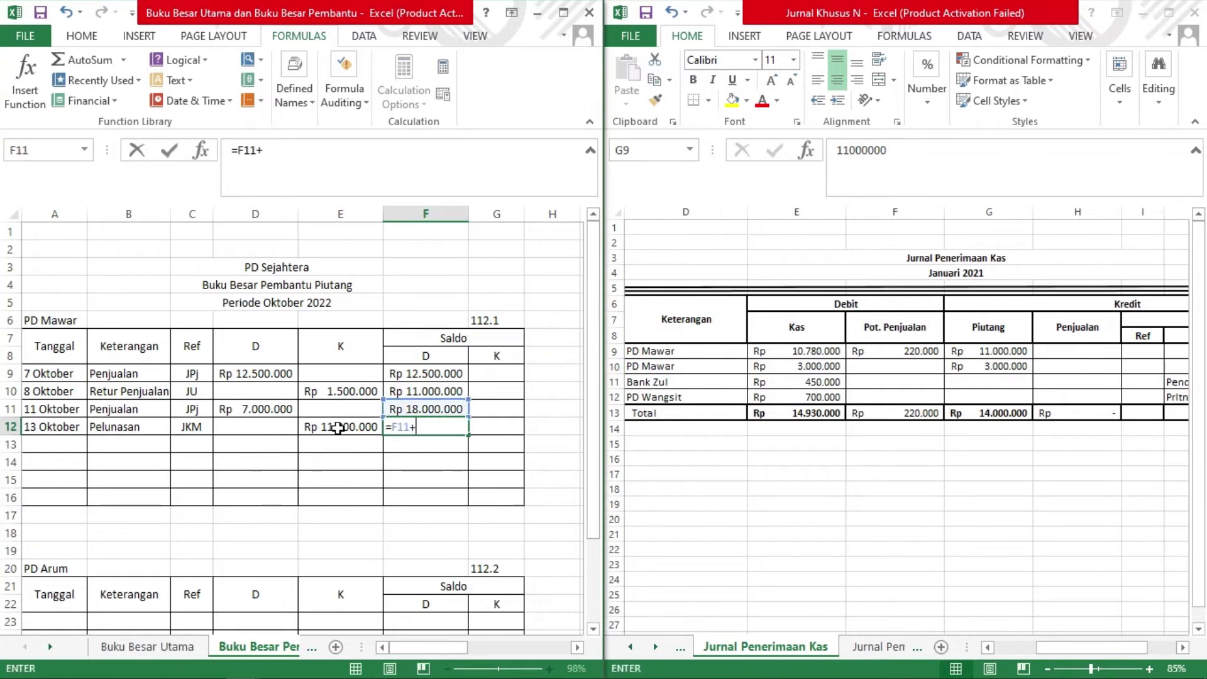
key("BackSpace")
type("-")
key("Left")
key("Return")
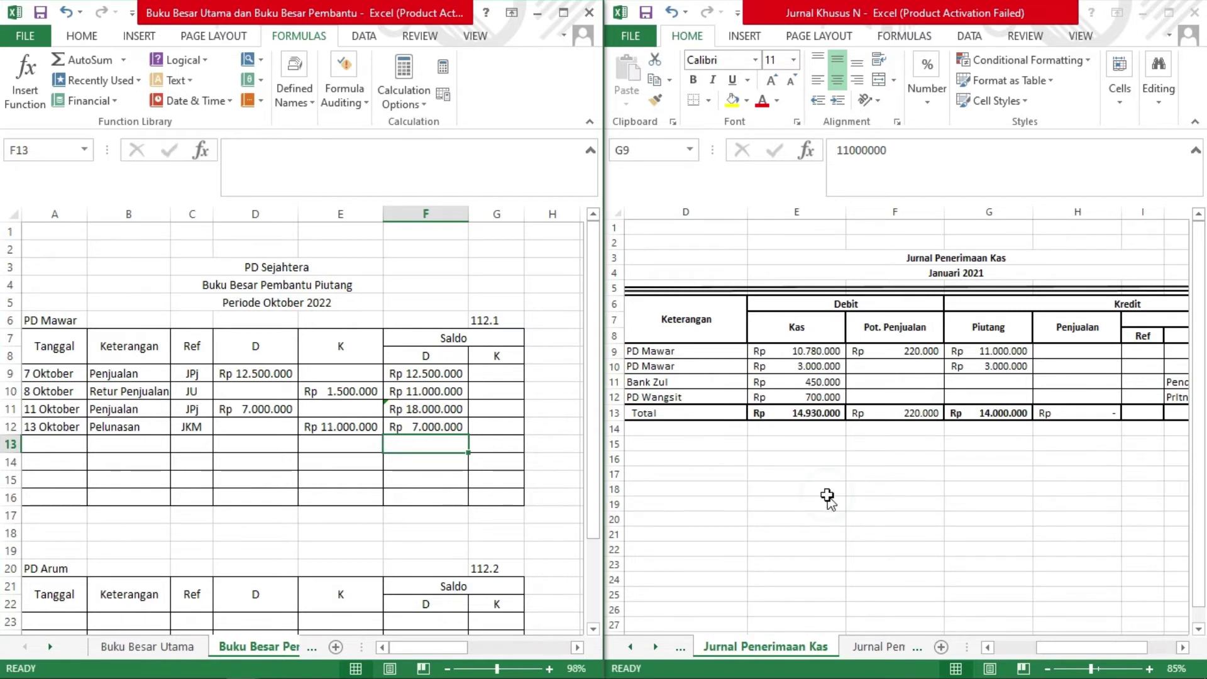
In the fifth row of the PD Mawar ledger, enter date 18 Oktober, description Pelunasan and reference JKM.
scroll(827, 498, "left", 3)
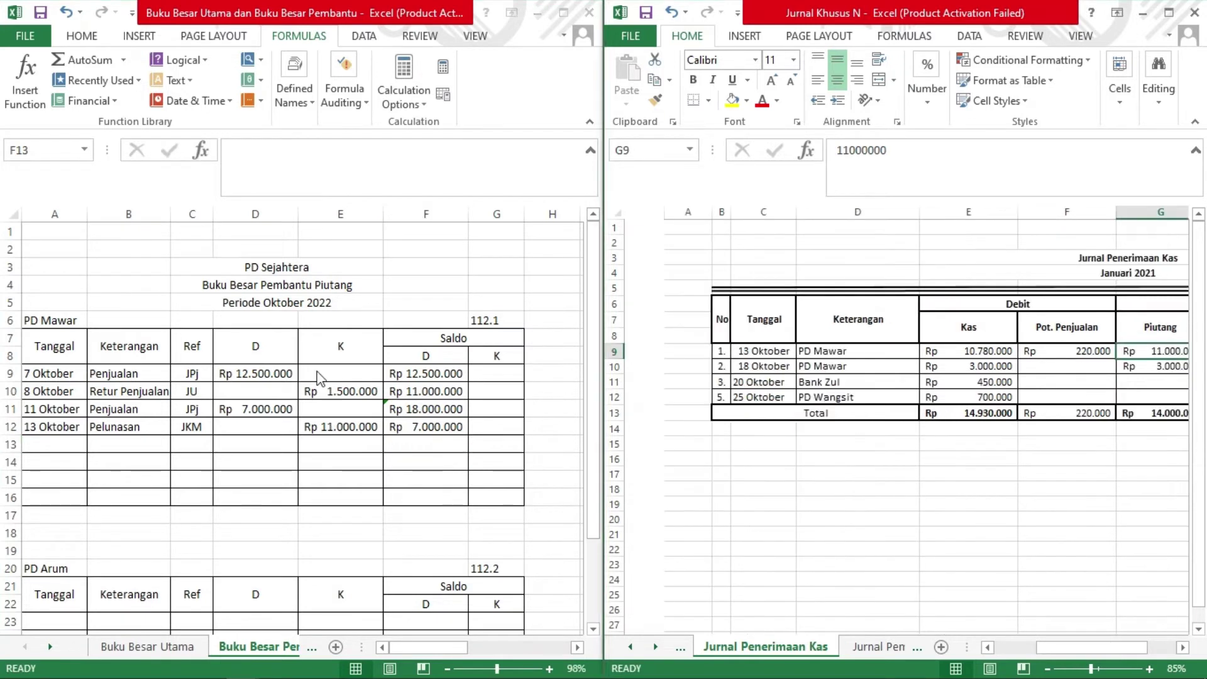
left_click(34, 445)
type("1")
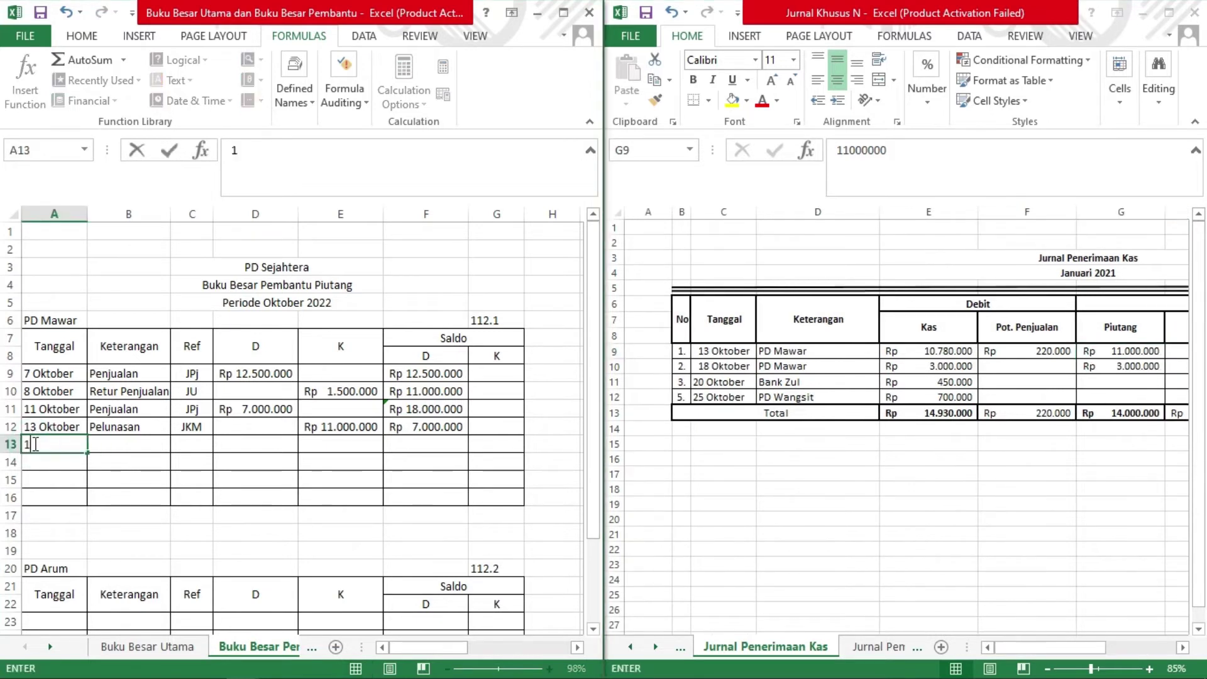
type("8 Oktober")
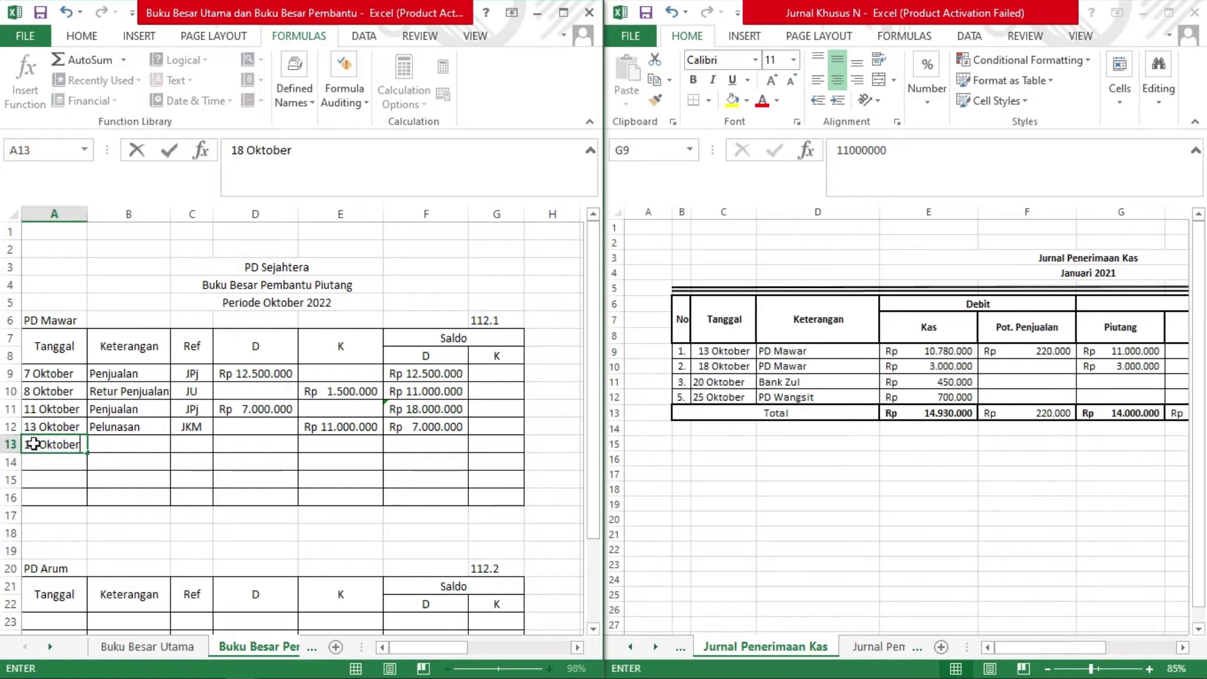
key("Tab")
type("P")
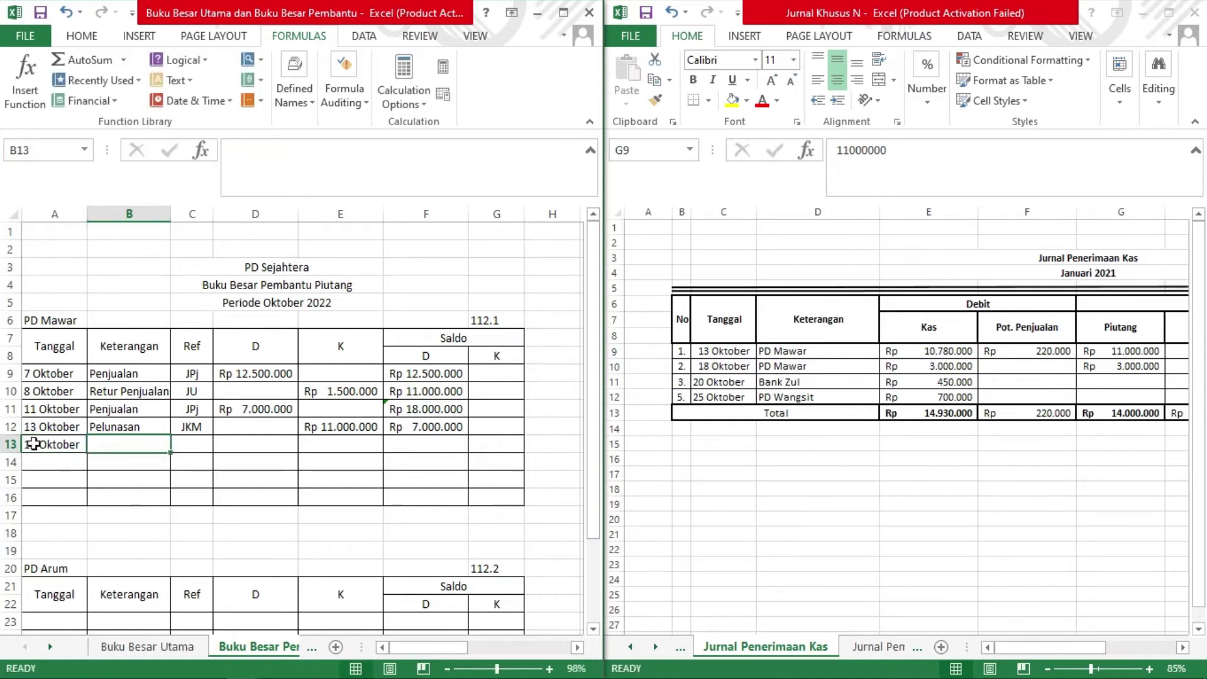
type("el")
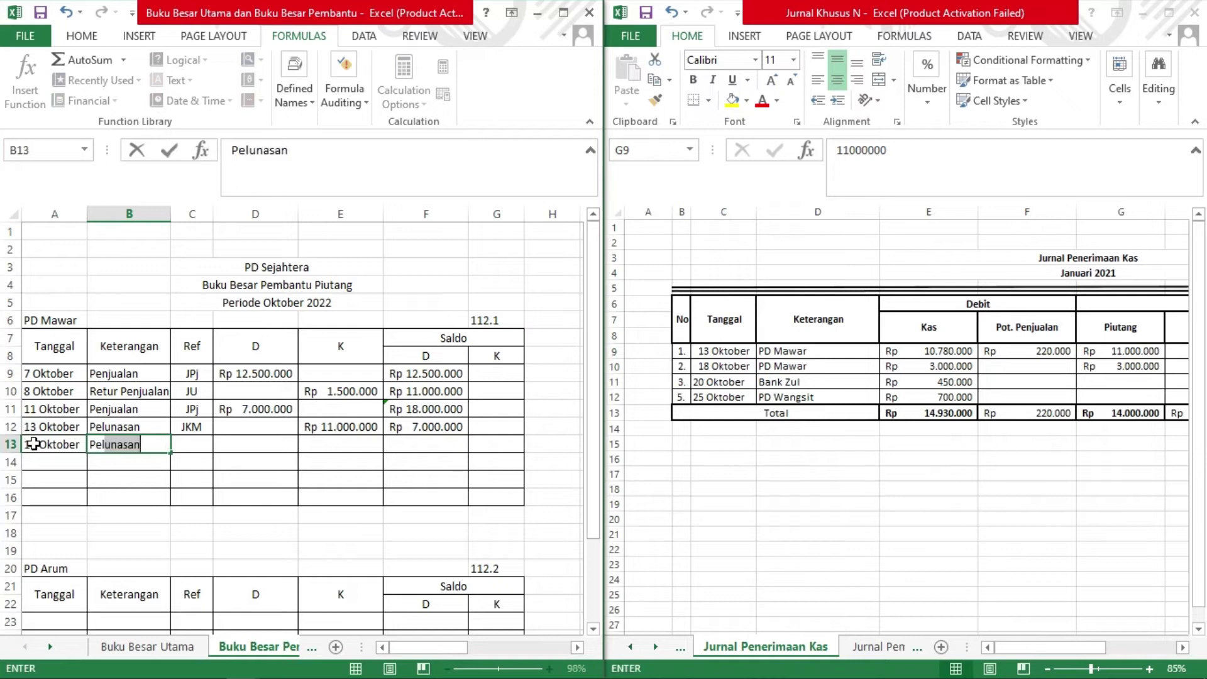
type("unasan")
key("Tab")
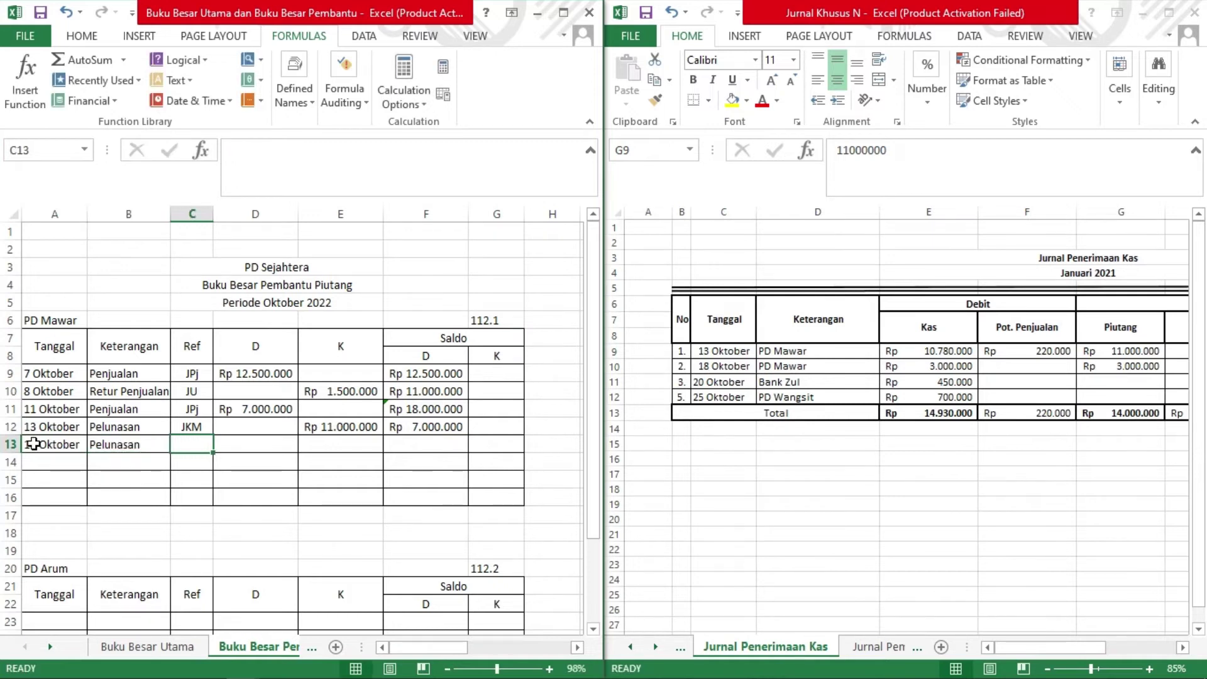
type("JKM")
key("Tab")
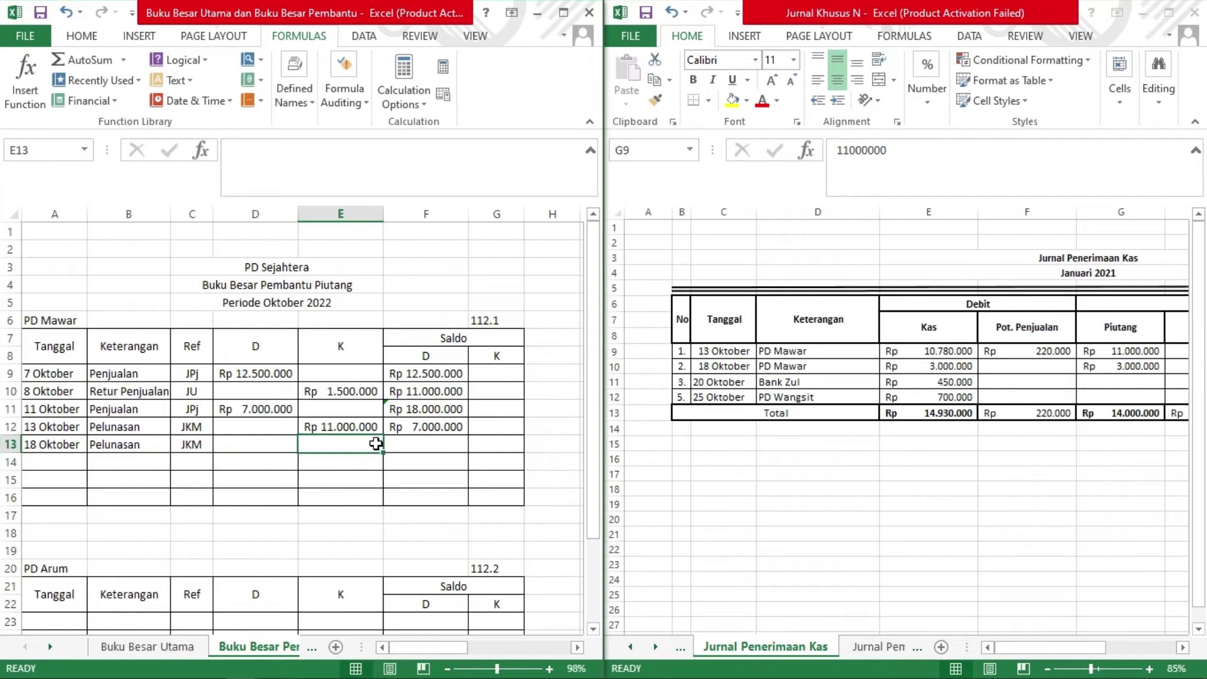
Enter 3000000 as the credit of PD Mawar's 18 Oktober payment and calculate its debit balance with =F12-E13.
type("3000000")
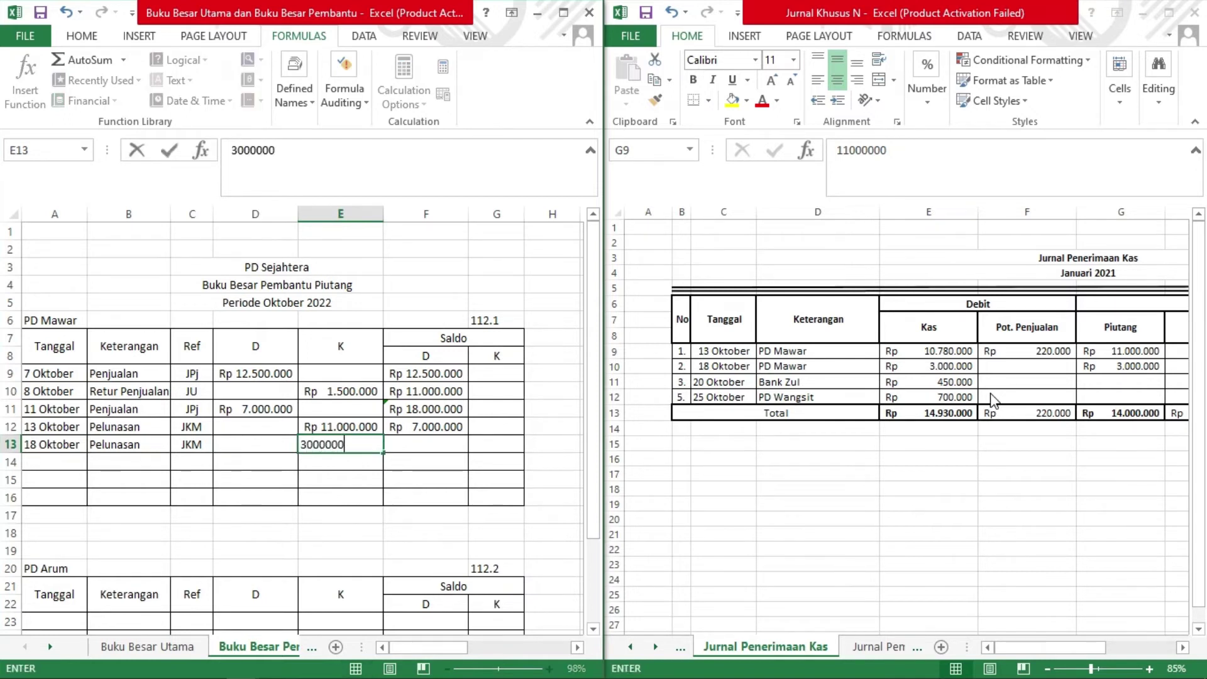
key("Return")
key("Up")
key("Right")
type("=")
key("Up")
key("minus")
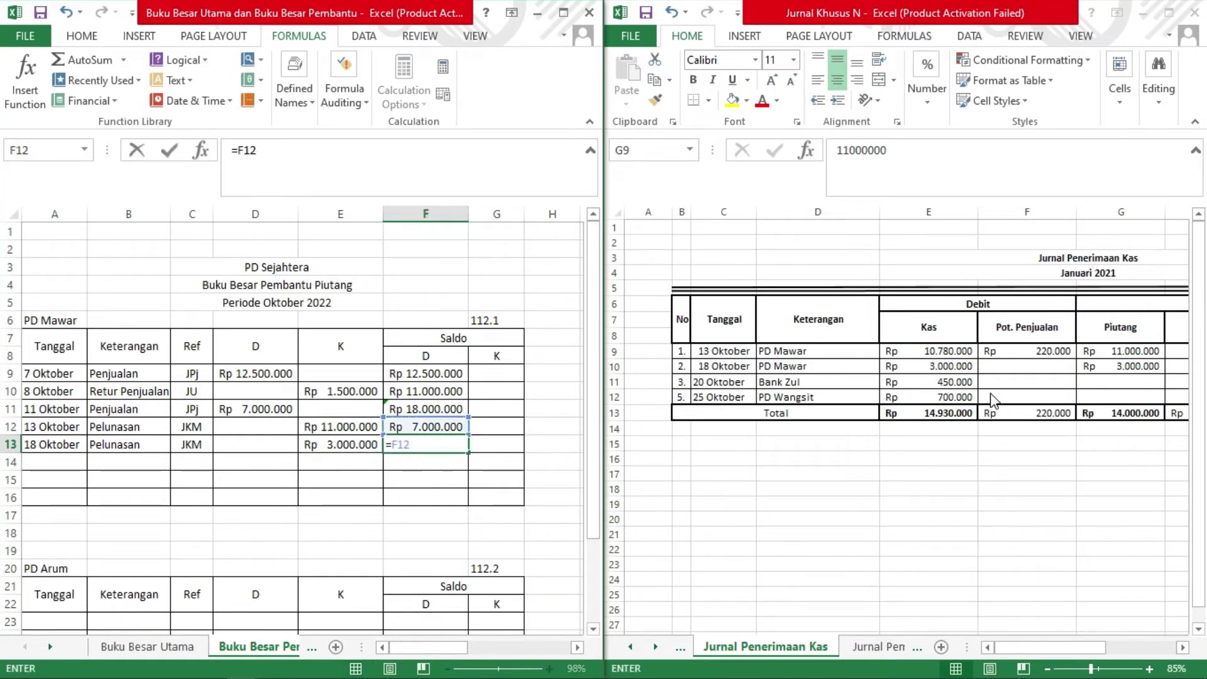
type("-")
key("Left")
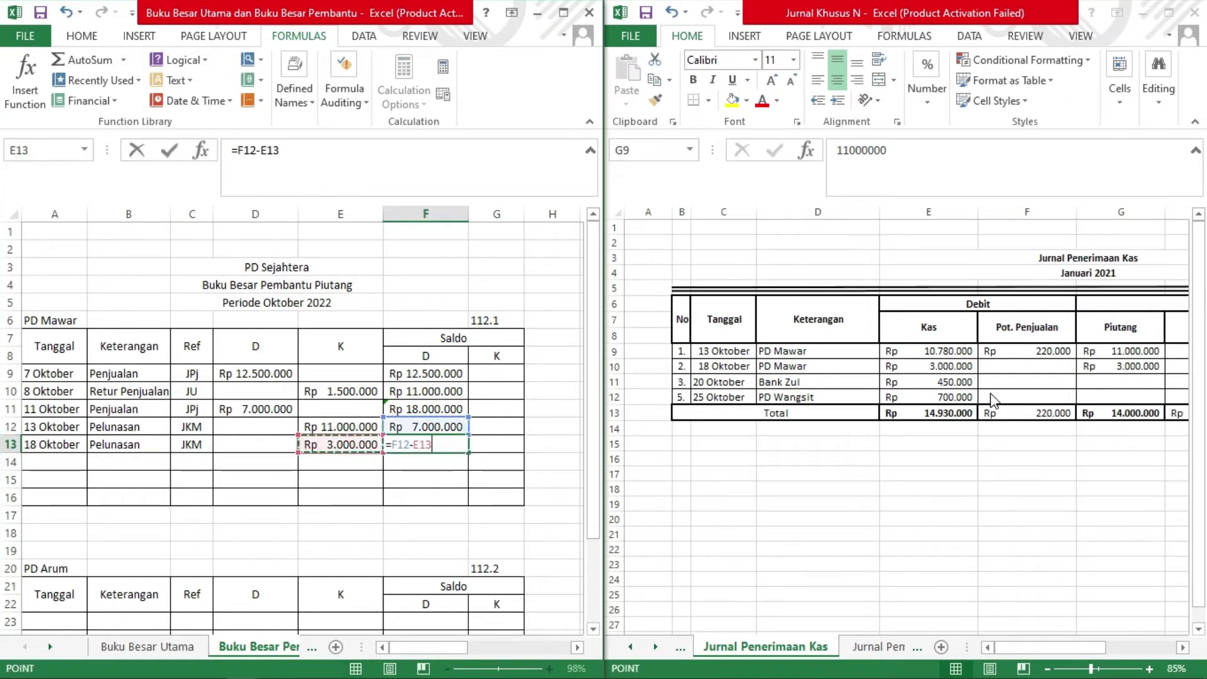
key("Return")
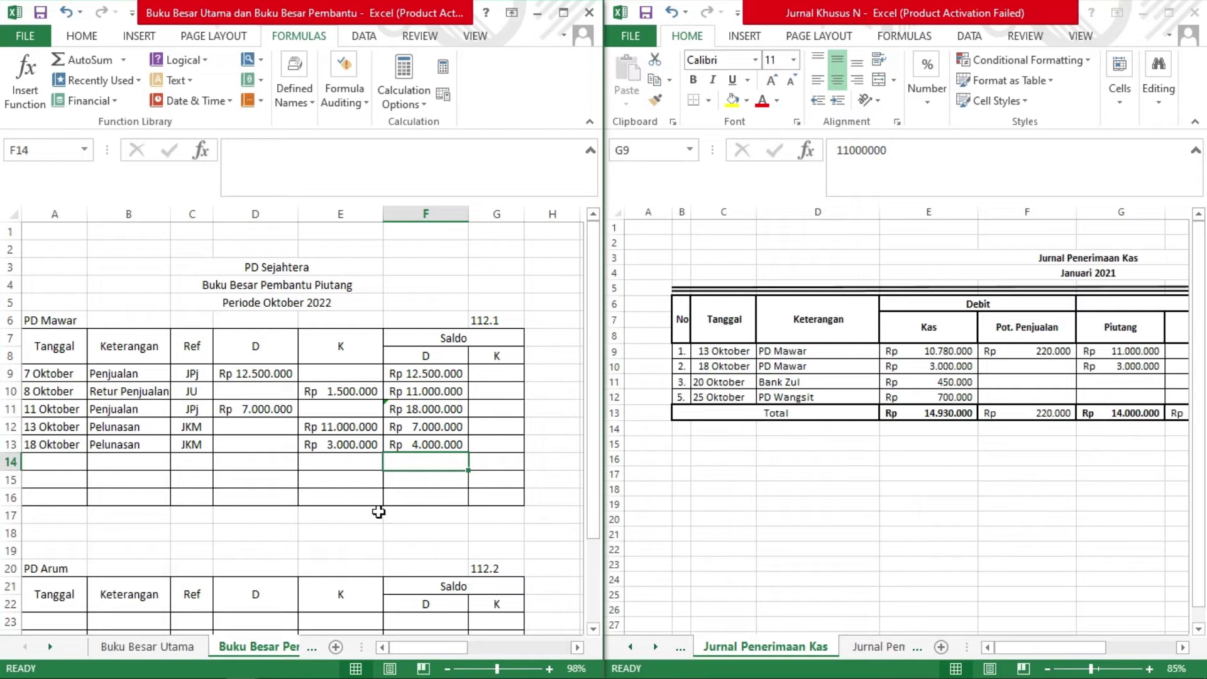
Return to the Jurnal Penjualan sheet and enter 10 Oktober, Penjualan and reference JPj in the first row of the PD Arum ledger.
scroll(378, 512, "down", 5)
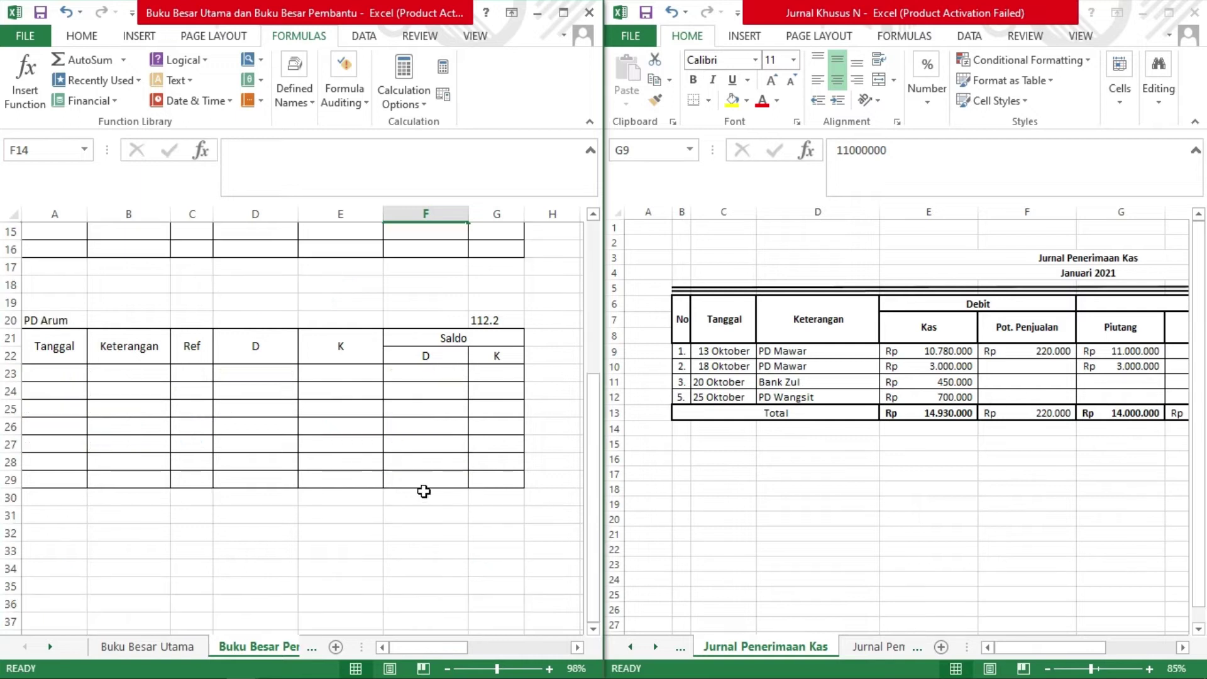
left_click(684, 654)
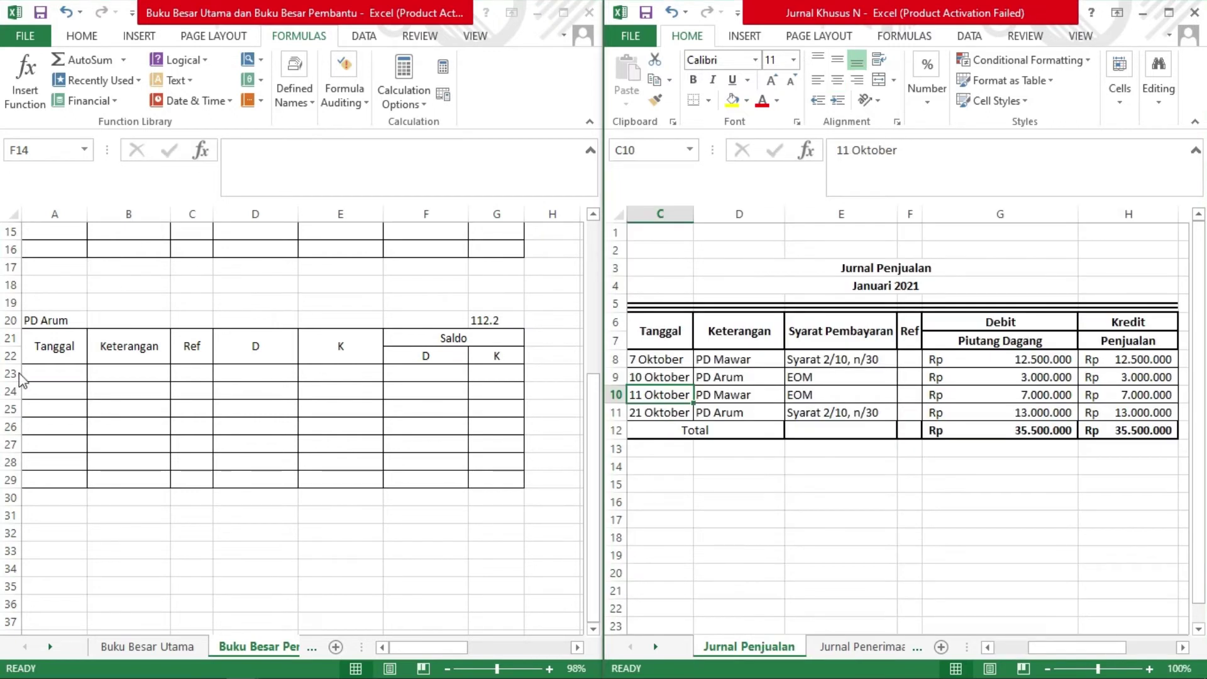
left_click(55, 373)
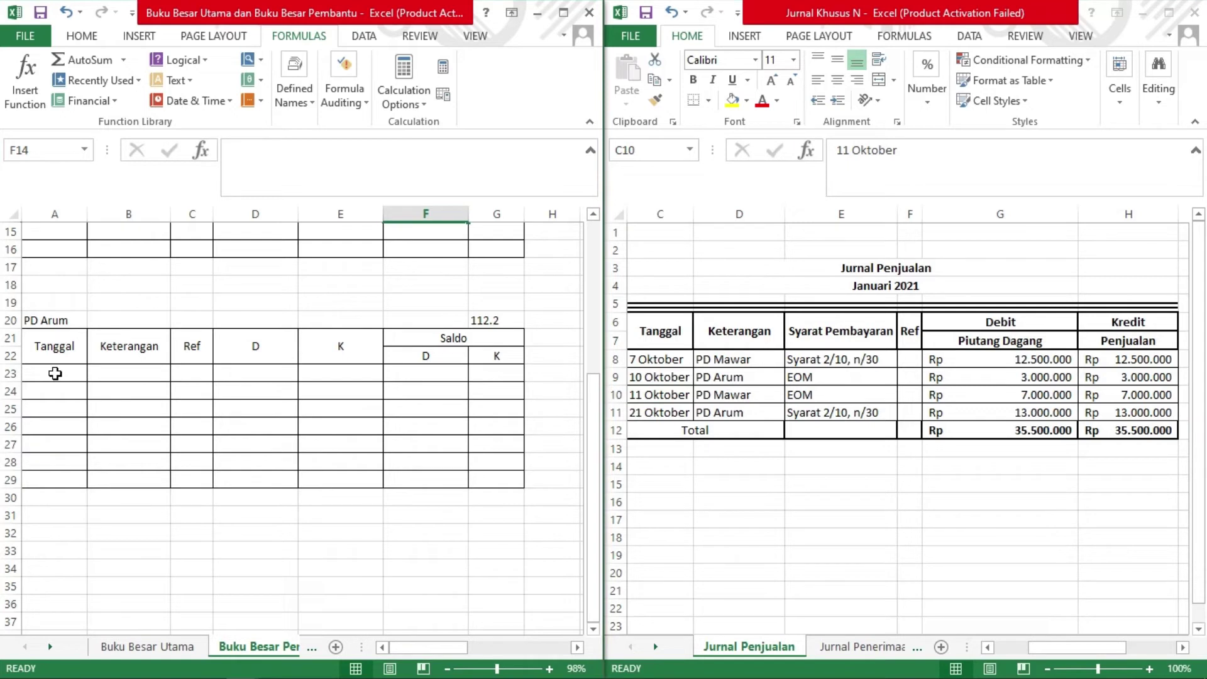
left_click(55, 374)
type("1")
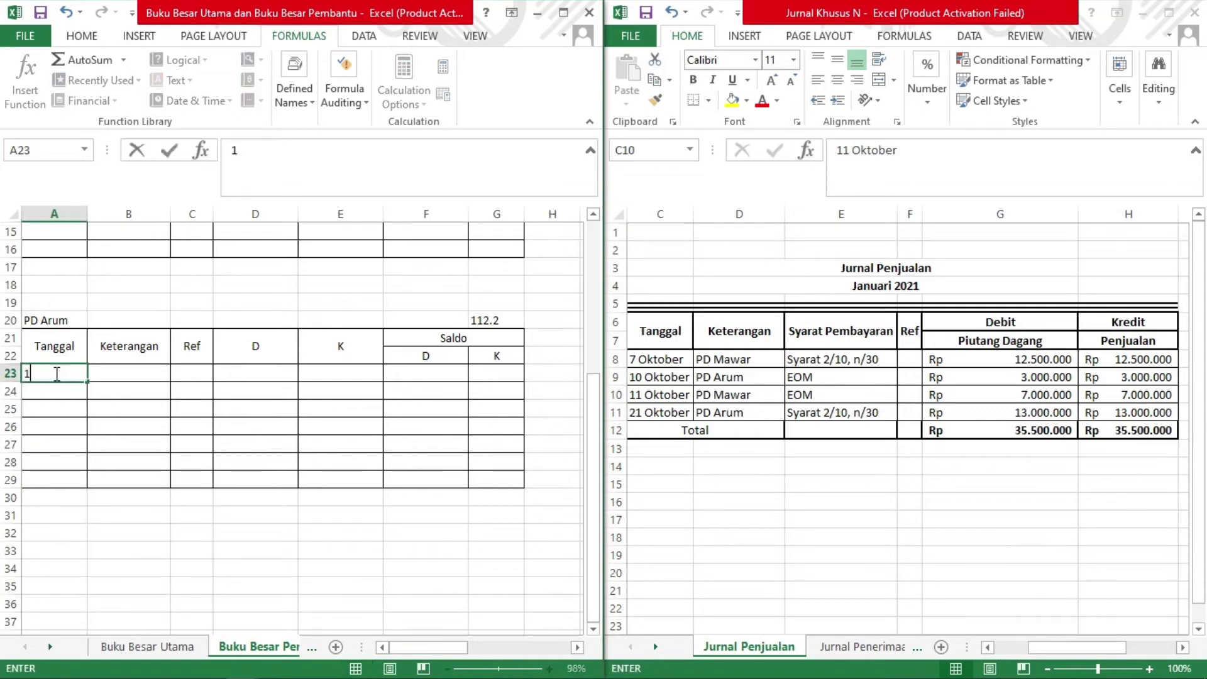
type("0 Oktober")
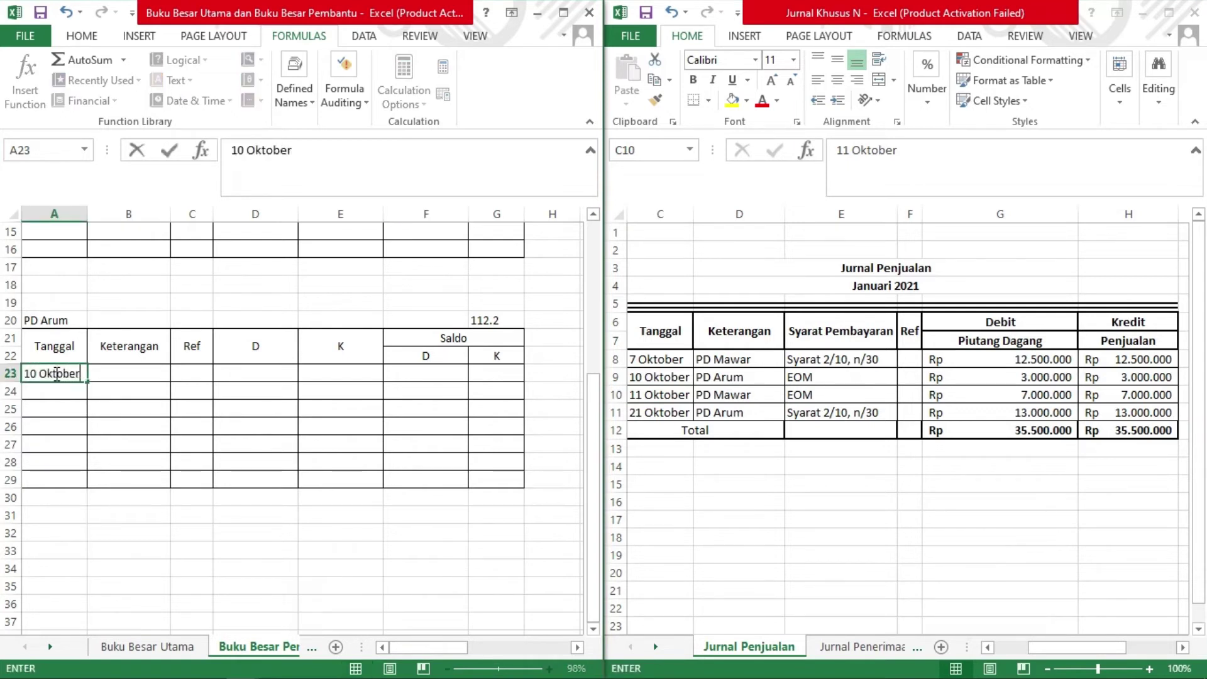
key("Tab")
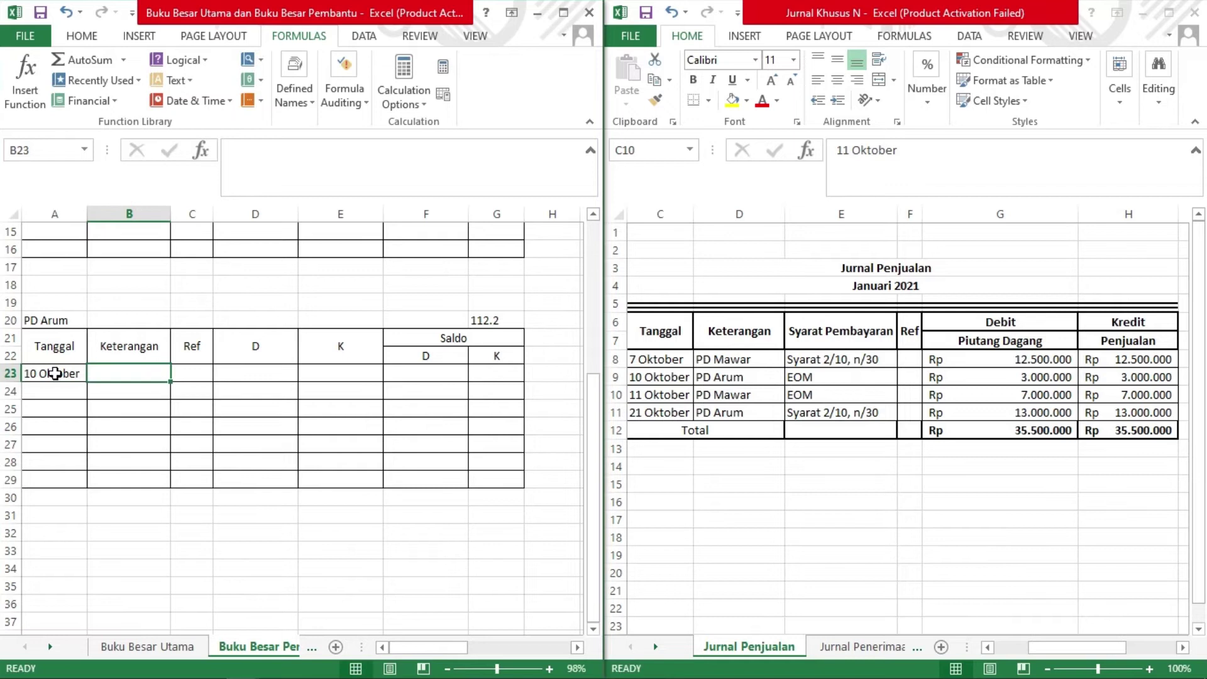
type("P")
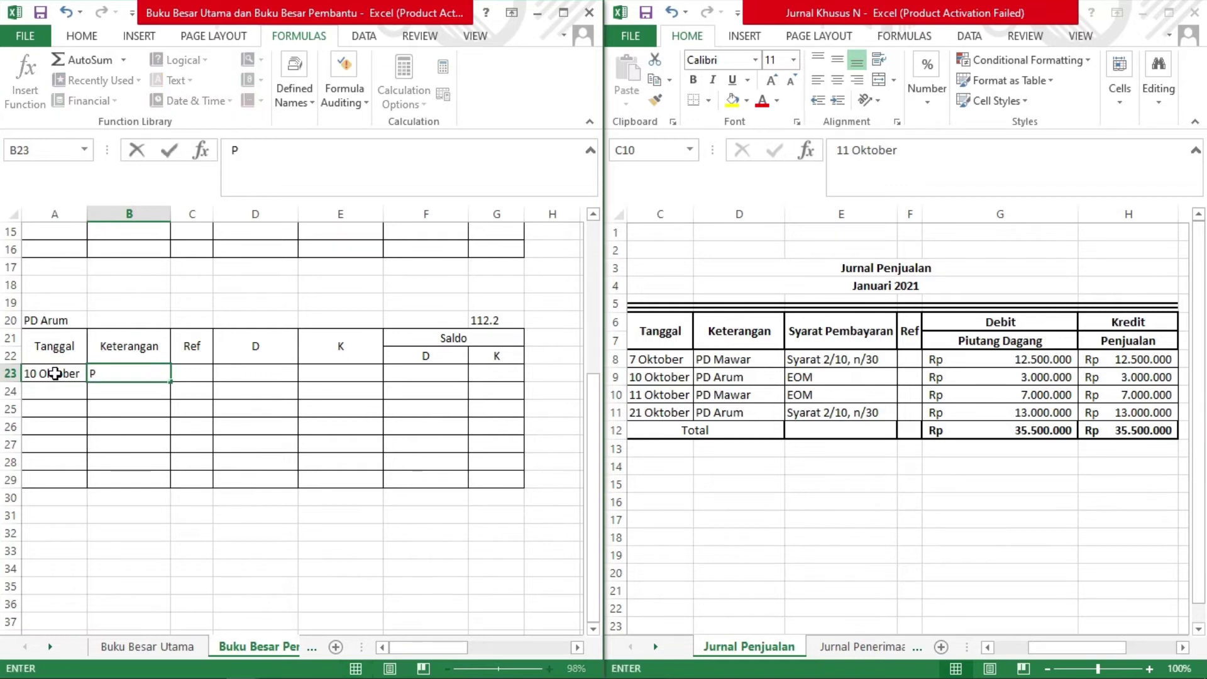
type("enjualan")
key("Tab")
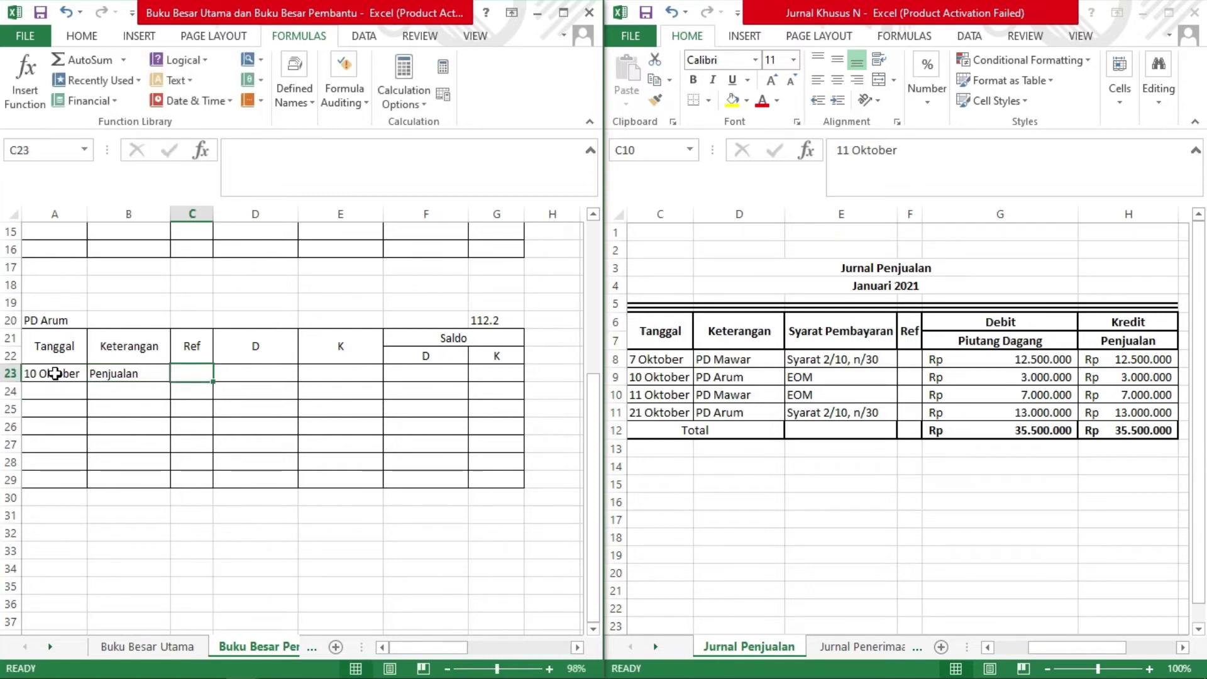
type("JPj")
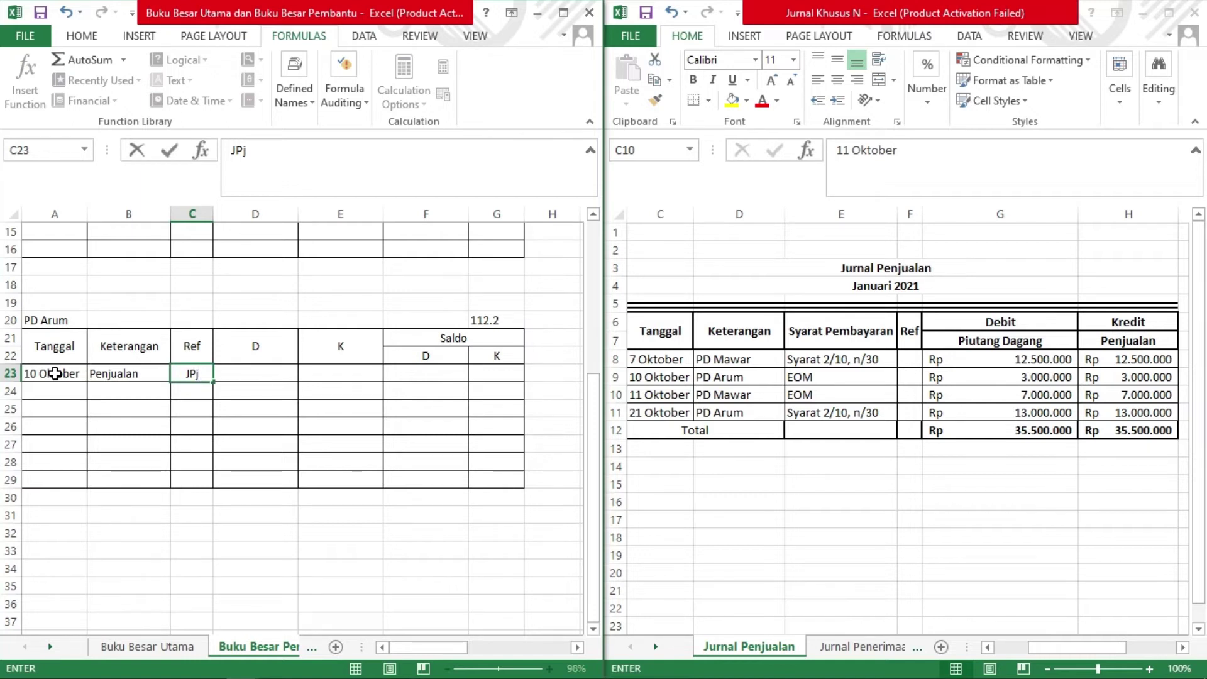
key("Tab")
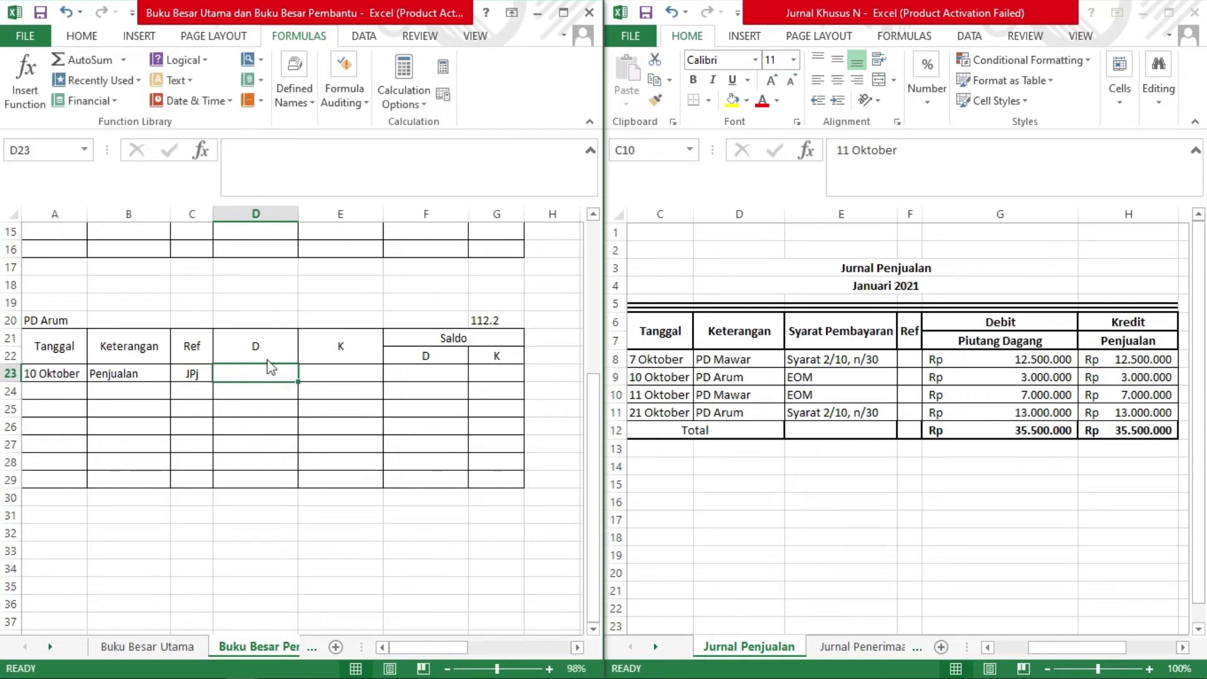
key("alt+Tab")
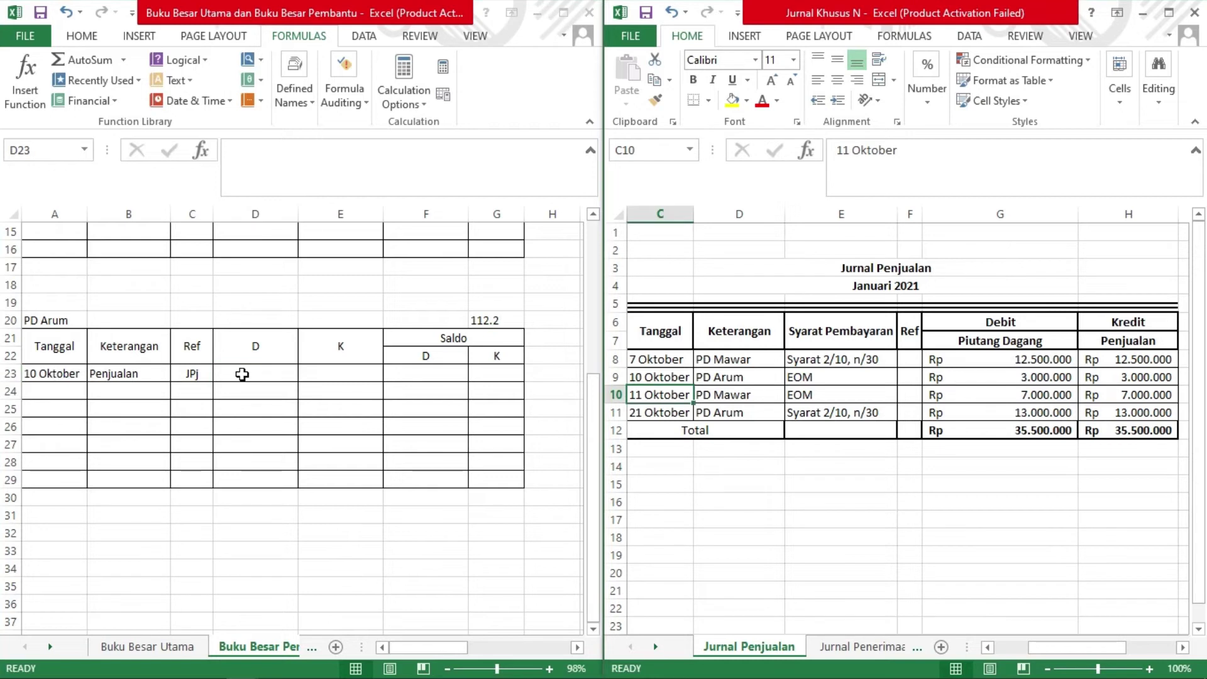
Enter 3000000 as the debit of PD Arum's 10 Oktober sale, correcting the mistyped trailing backslash.
left_click(242, 374)
type("3")
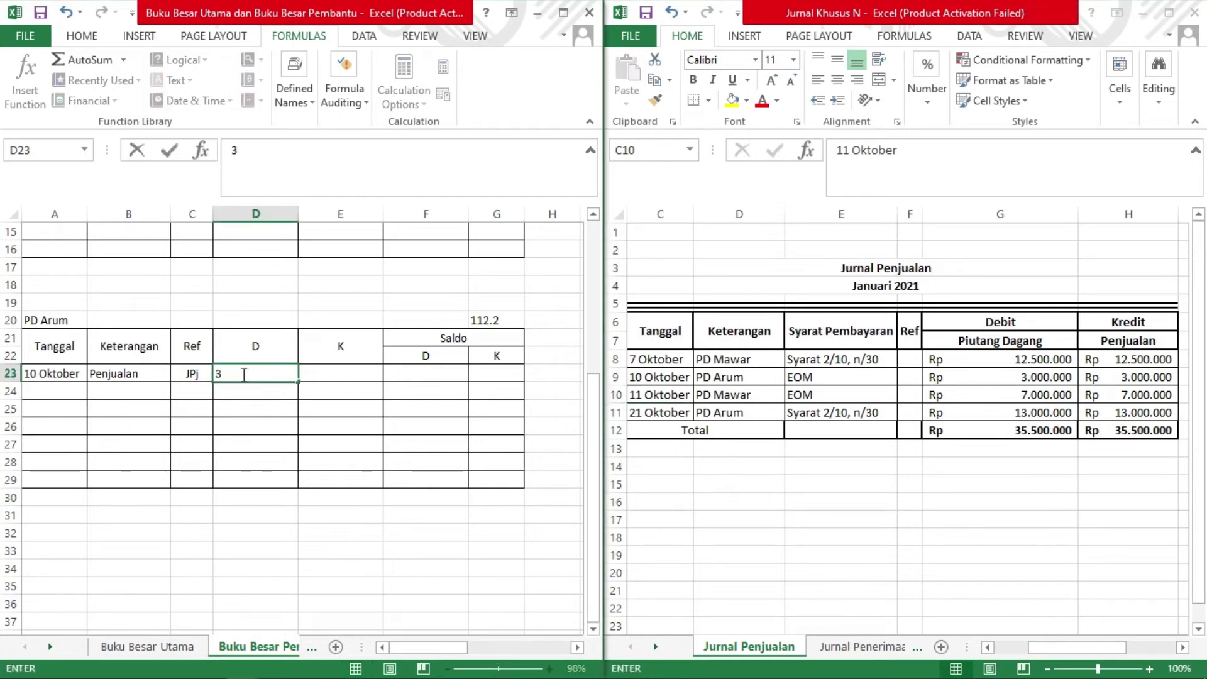
type("000000")
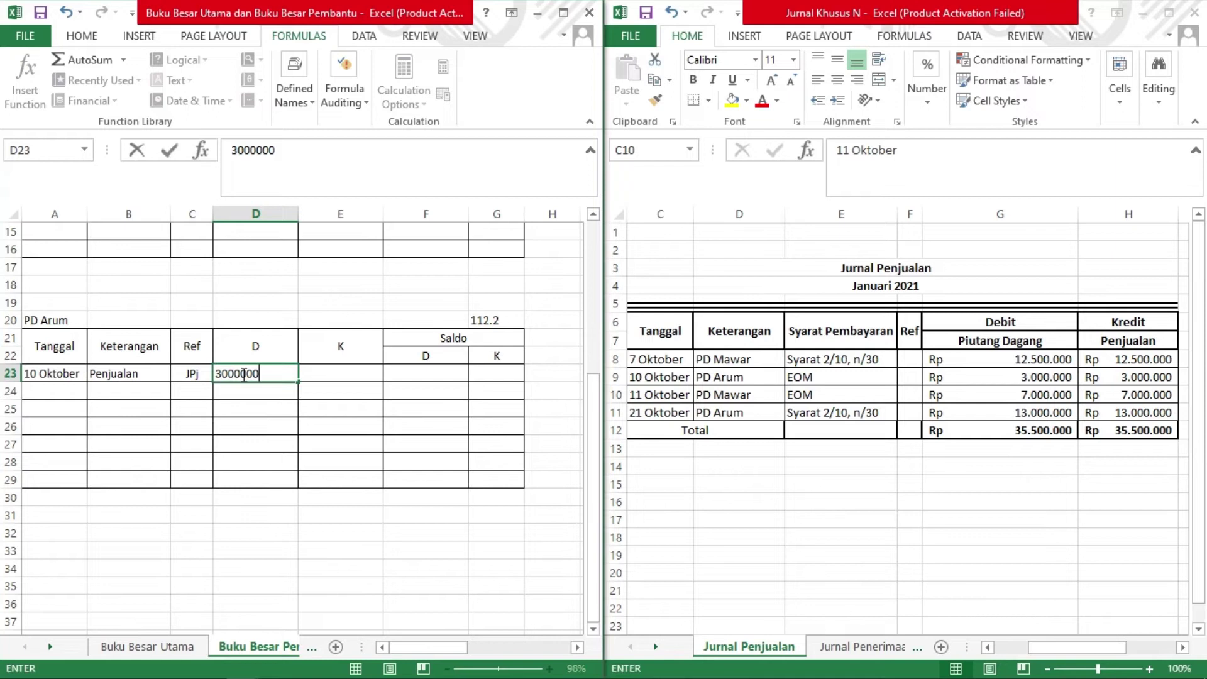
type("\\")
key("Return")
left_click(242, 374)
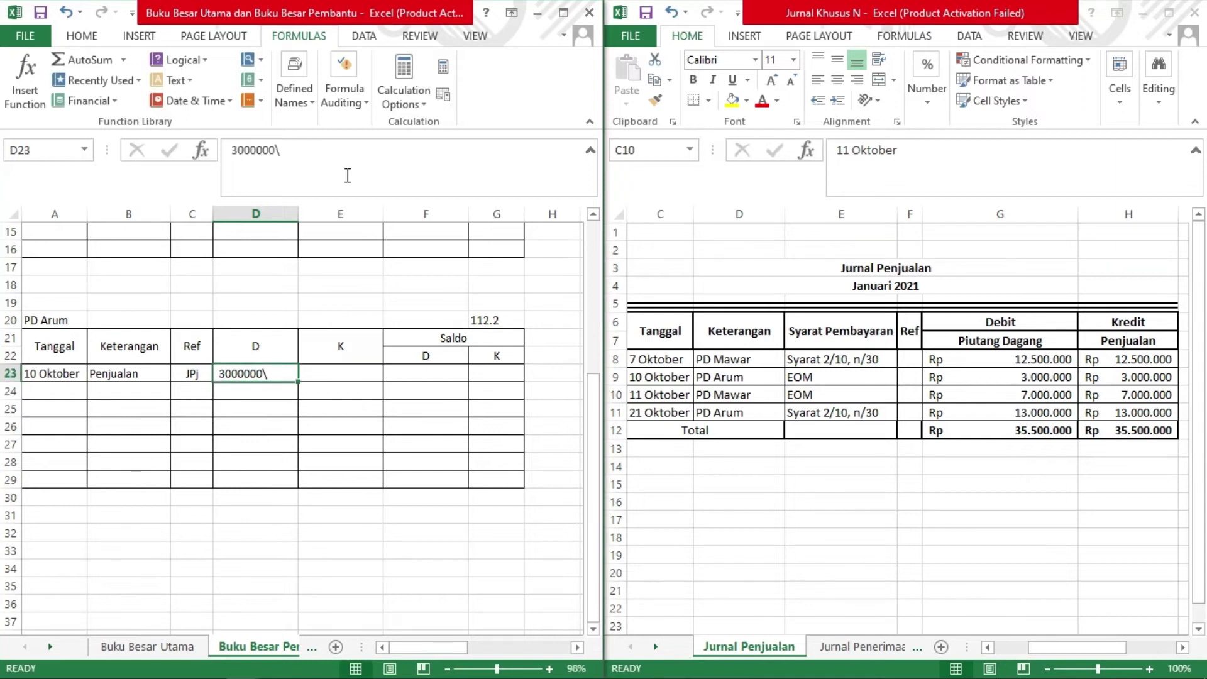
left_click(346, 171)
key("BackSpace")
key("Return")
Enter 3000000 as the debit balance (Saldo D) of PD Arum's 10 Oktober sale.
key("Up")
key("Right")
key("Right")
type("3000000")
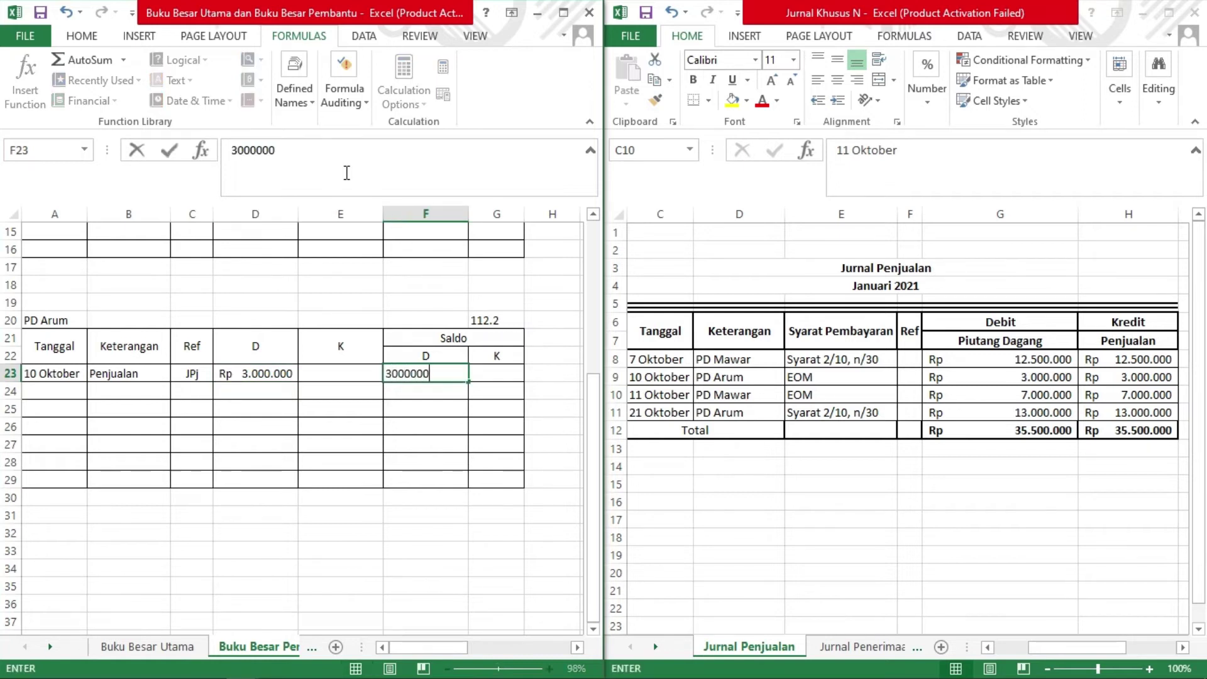
In the second row of the PD Arum ledger, enter date 21Oktober, description Penjualan and reference JPj.
left_click(53, 396)
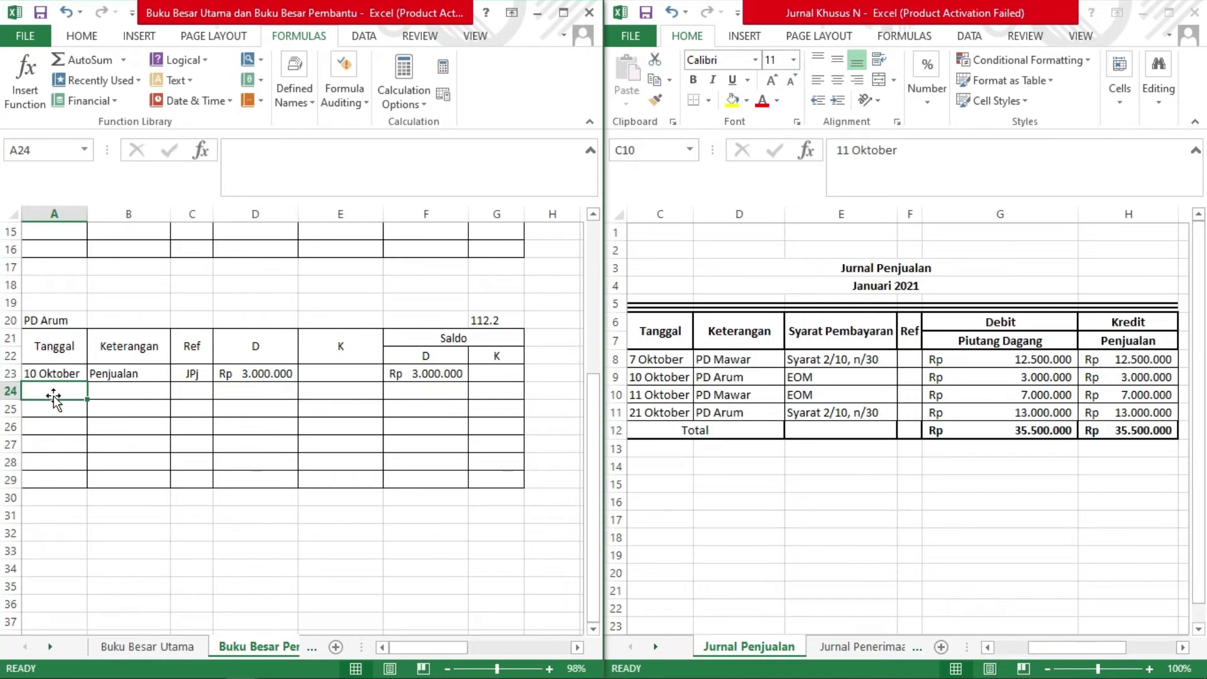
type("21")
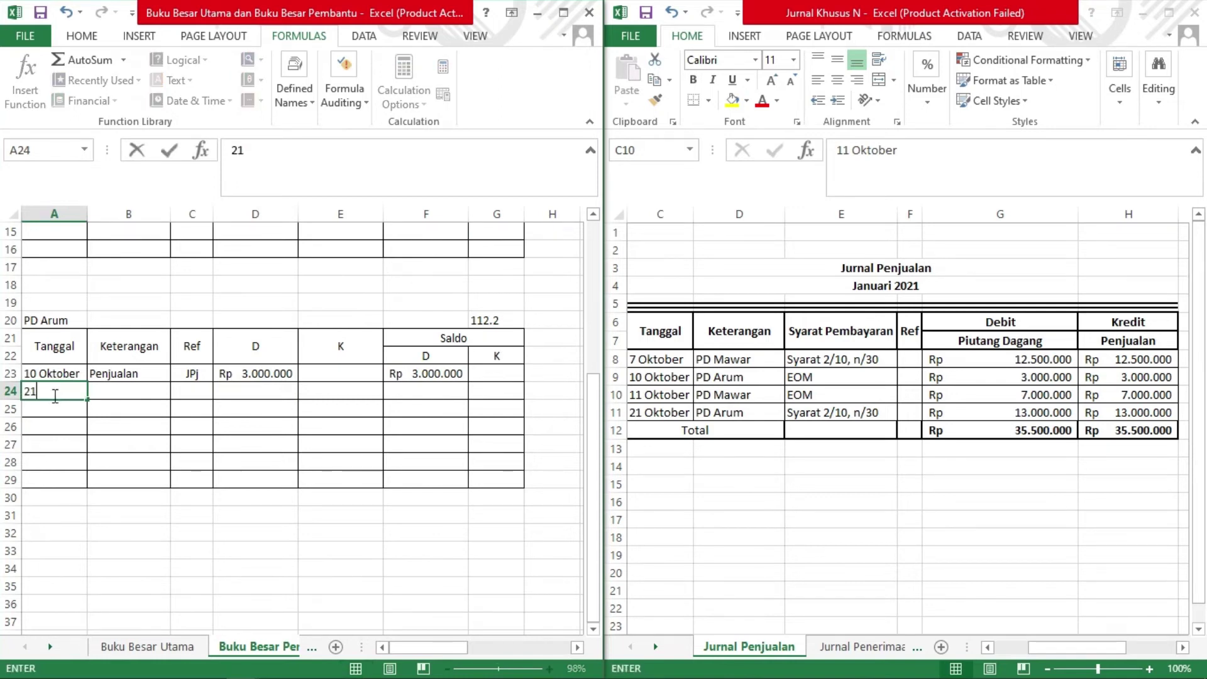
type("Oktober")
key("Tab")
type("P")
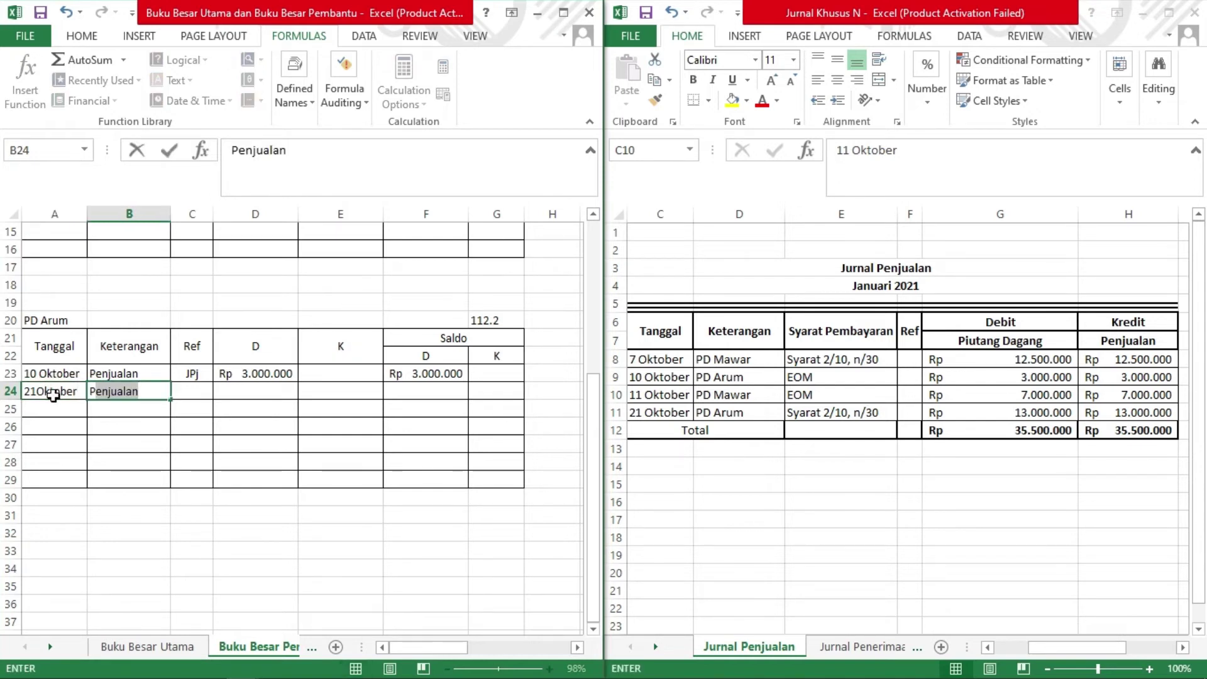
key("Tab")
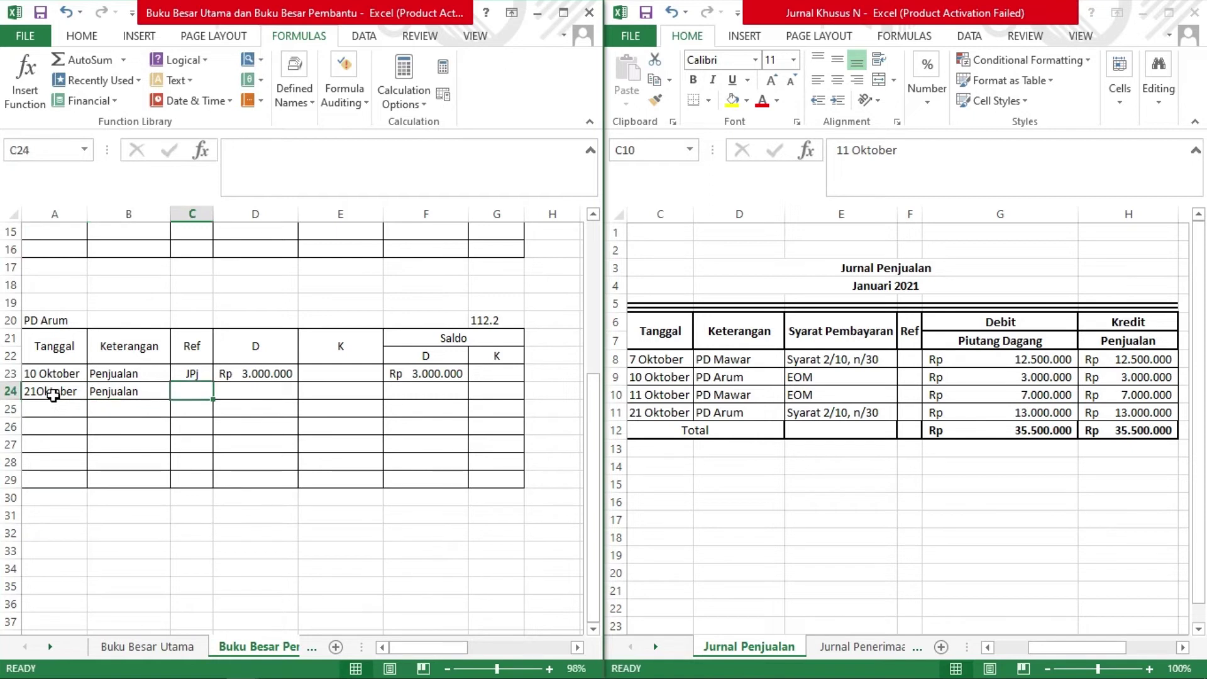
type("JPj")
key("Tab")
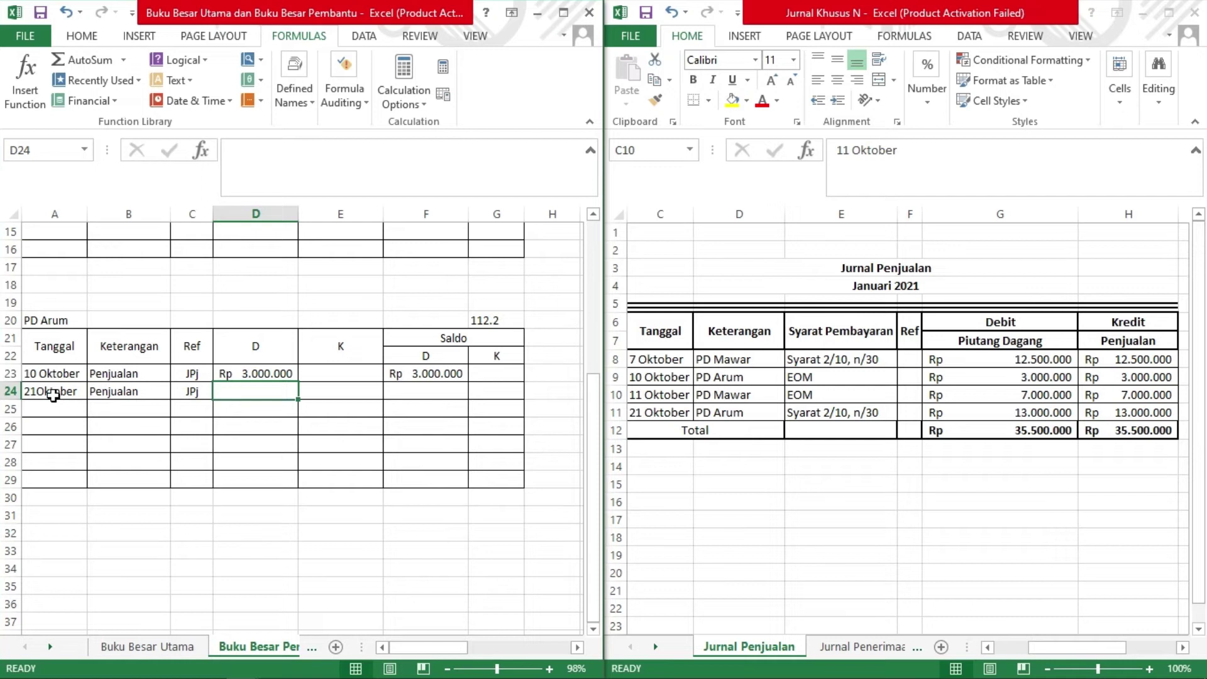
Enter 13000000 as the debit of PD Arum's 21 Oktober sale and calculate its debit balance with =F23+D24.
type("13000000")
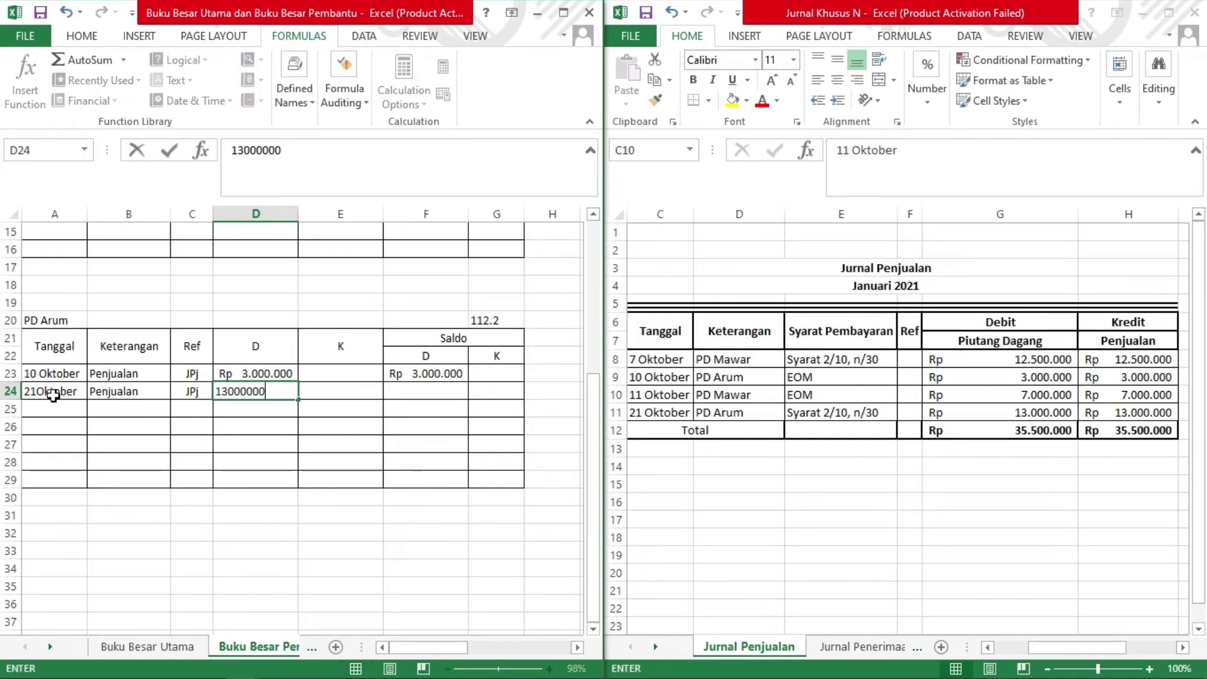
key("Return")
key("Up")
key("Right")
key("Right")
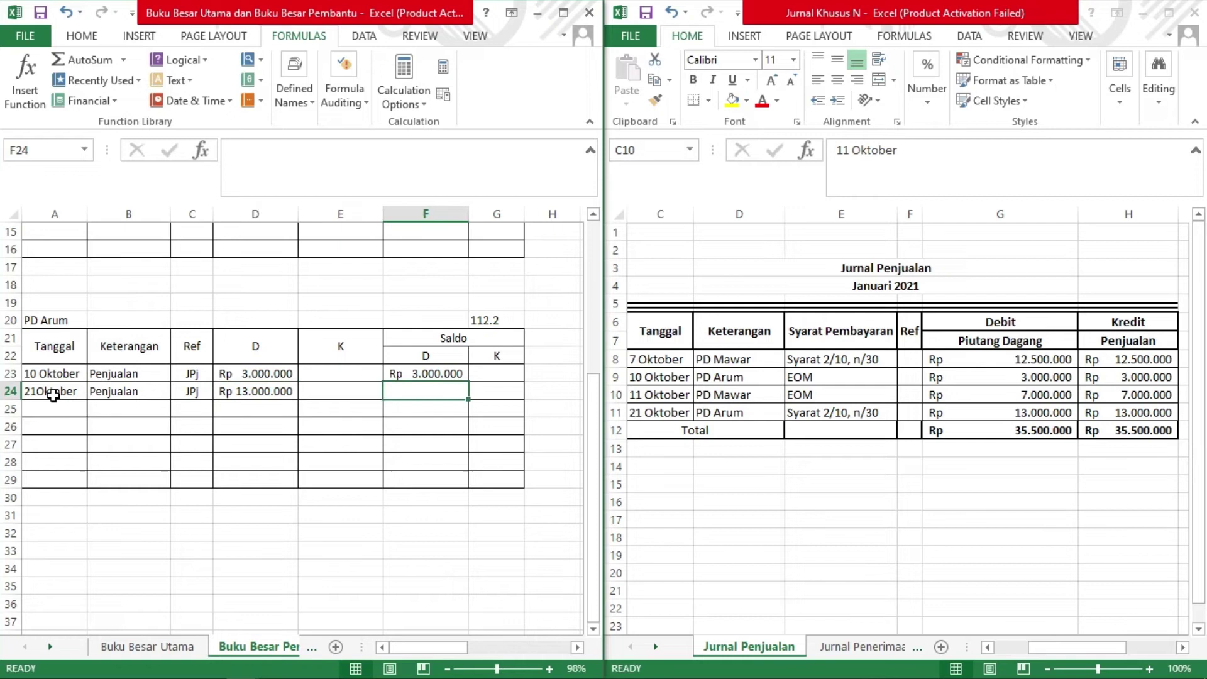
type("=")
key("Up")
type("+")
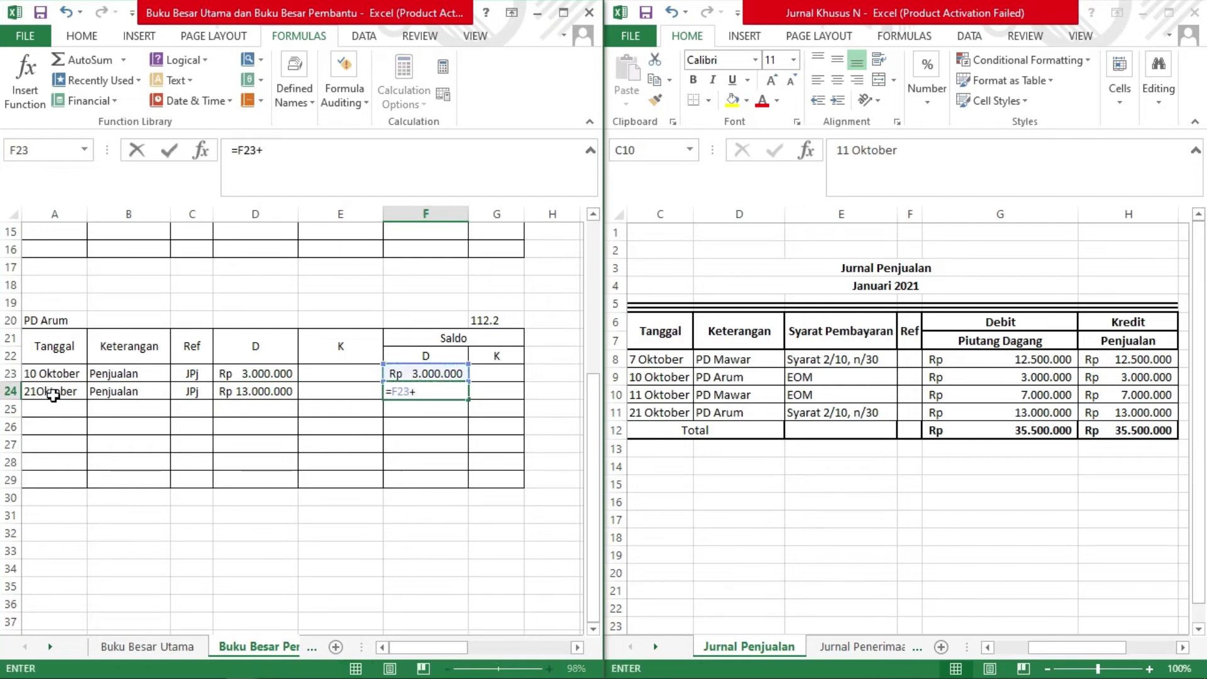
key("Left")
key("Left")
key("Left")
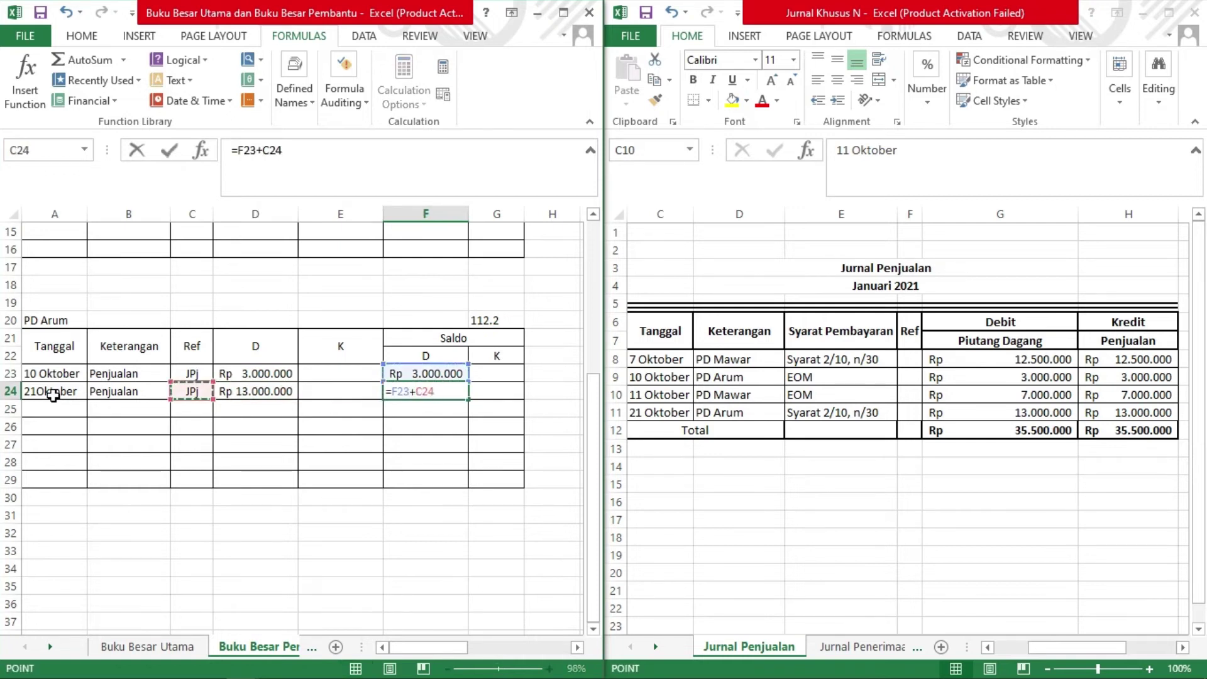
key("Right")
key("Return")
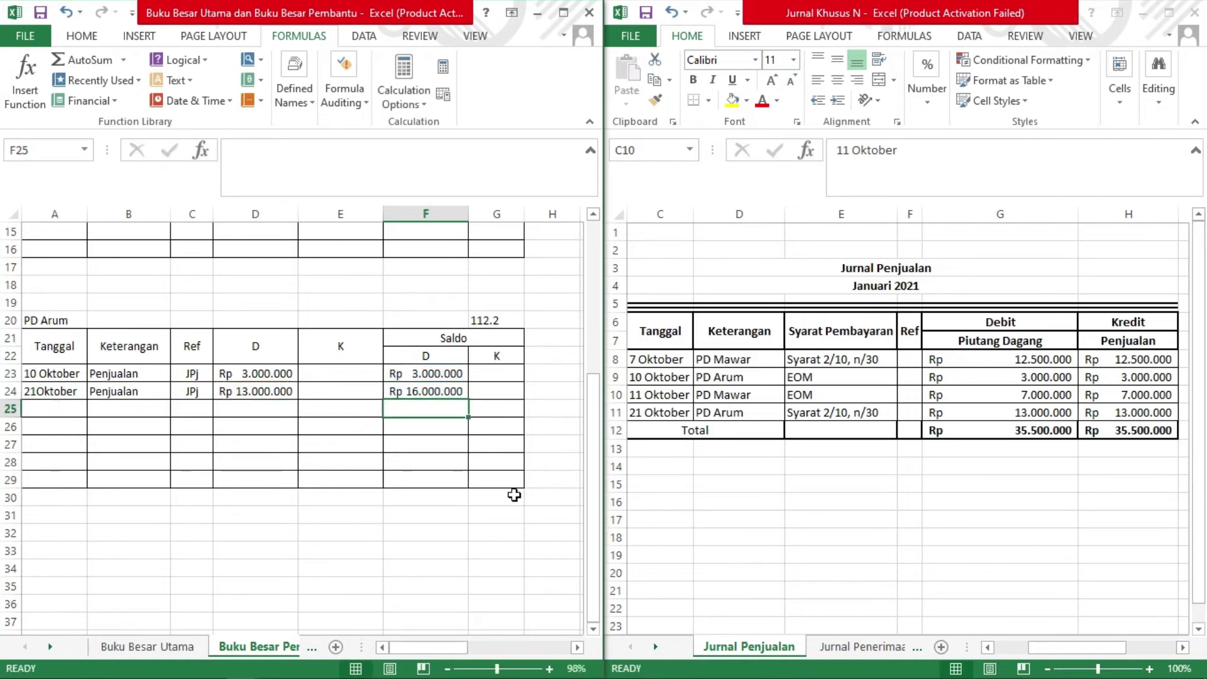
Check the Jurnal Penerimaan Kas sheet for PD Arum payments and return to the Jurnal Penjualan sheet.
left_click(848, 654)
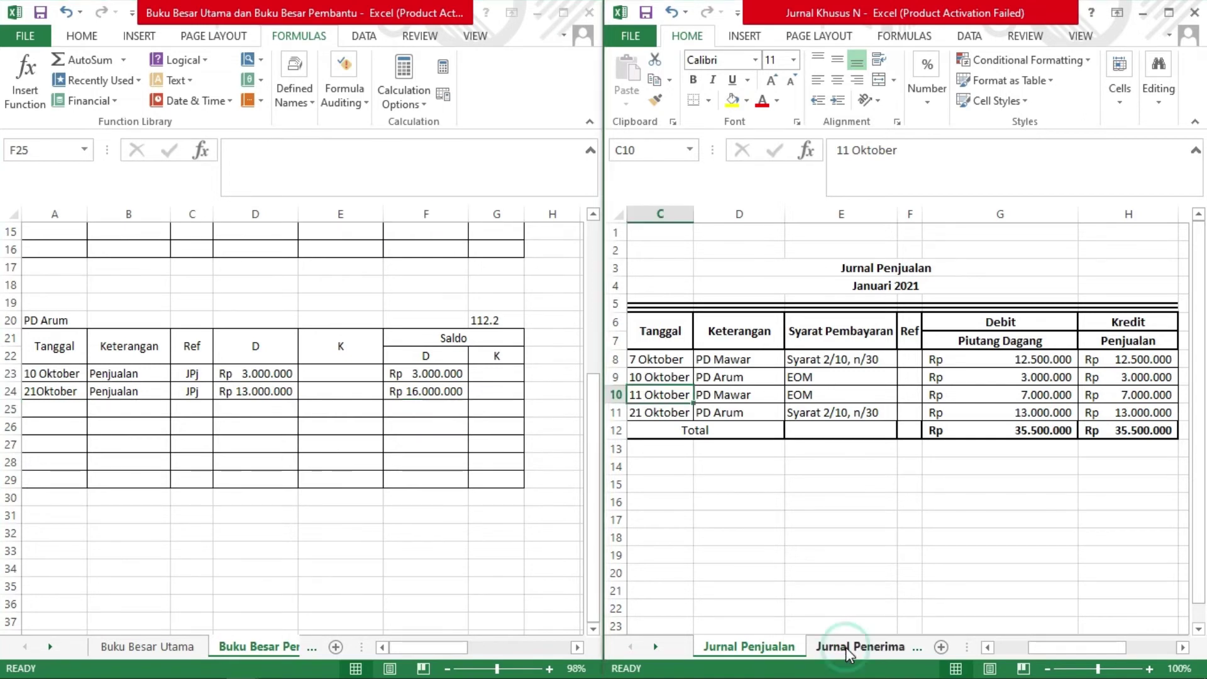
left_click(848, 654)
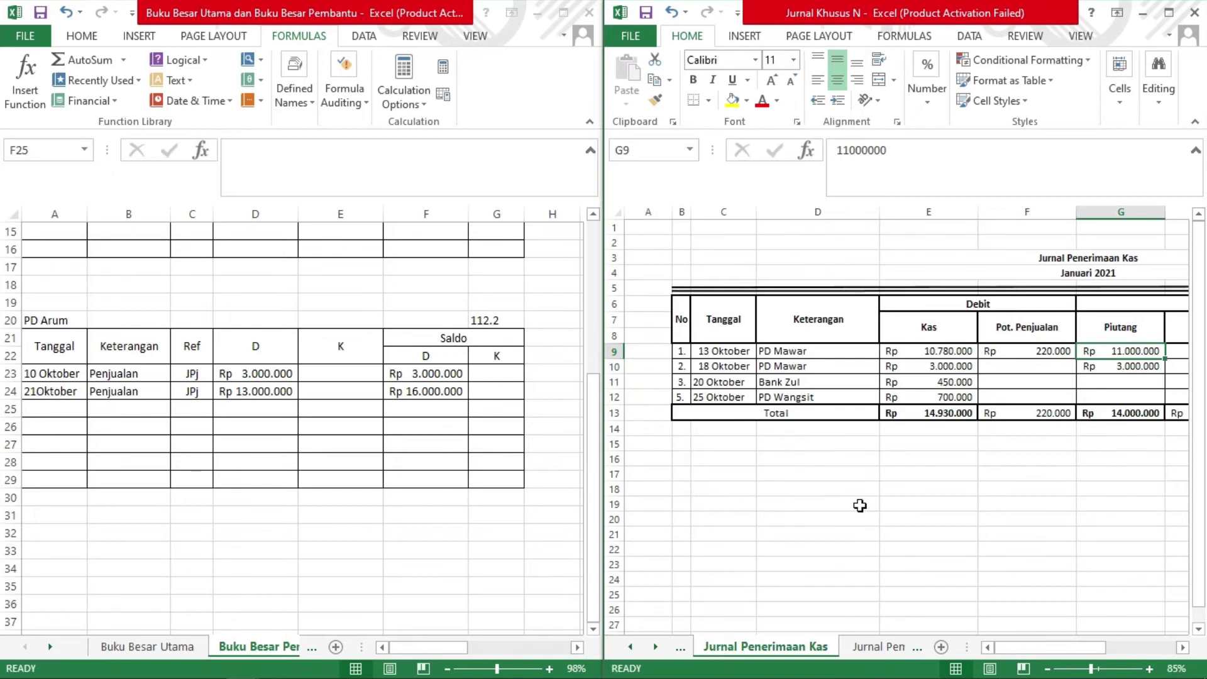
left_click(681, 648)
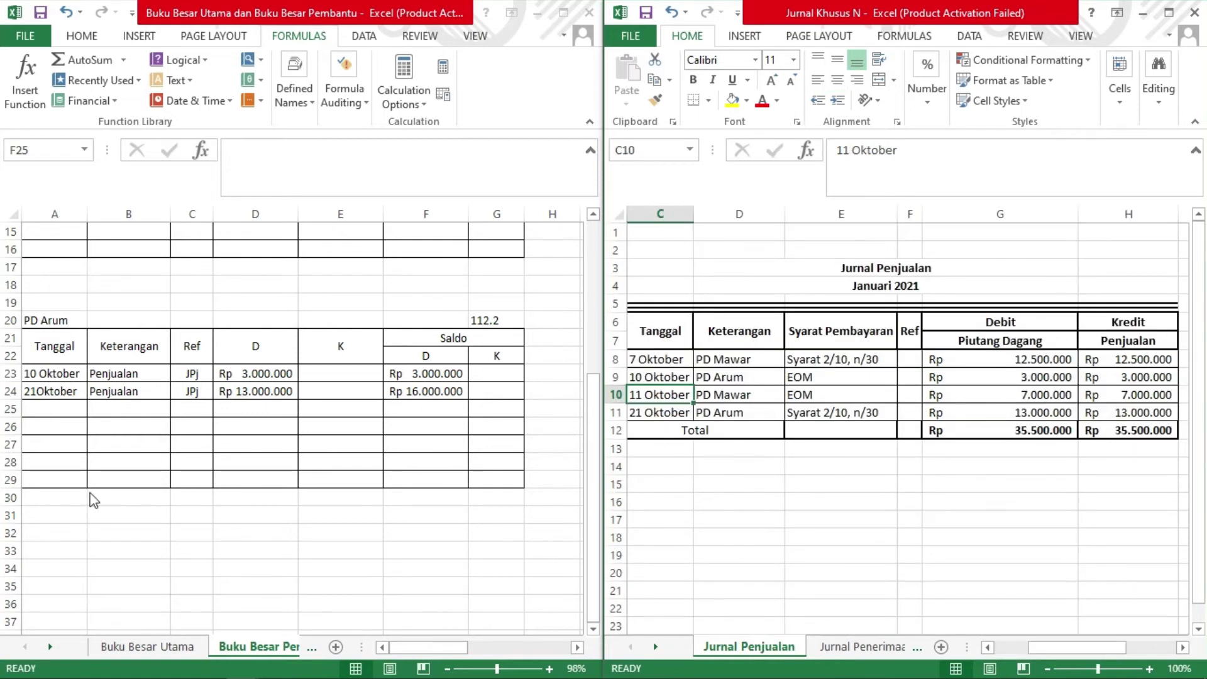
left_click(143, 451)
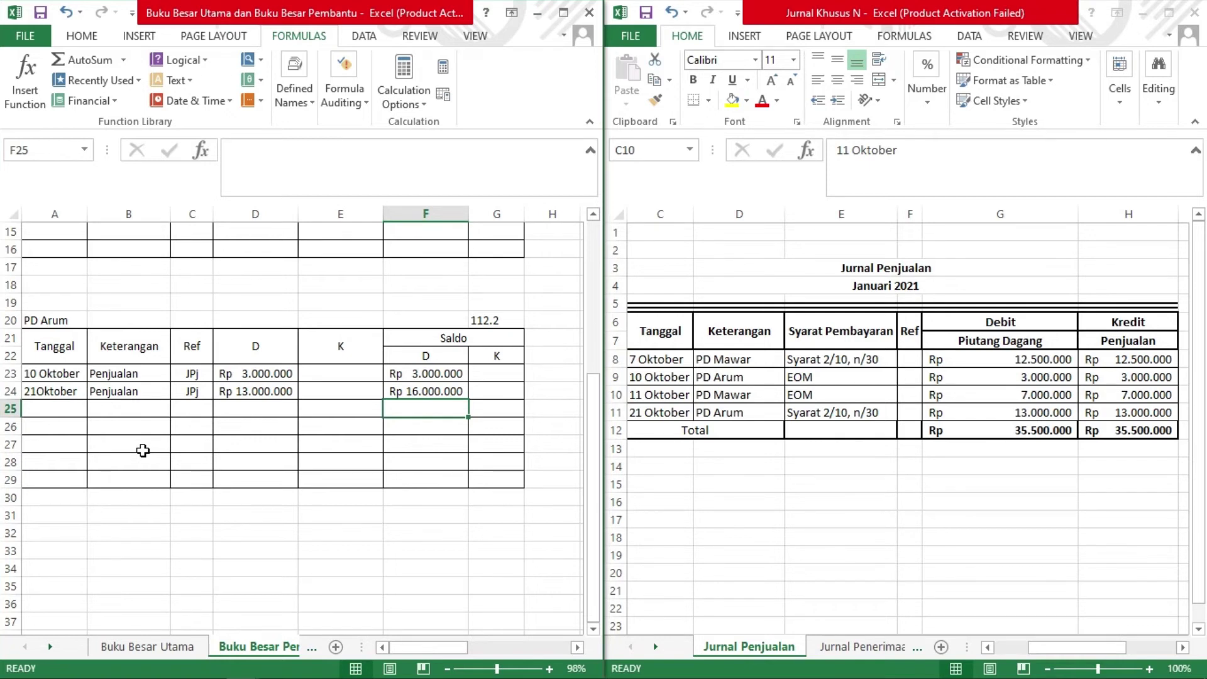
Bring up the Buku Besar Pembantu Utang ledgers alongside the Jurnal Pembelian sheet, showing its date and supplier columns.
scroll(144, 451, "up", 4)
scroll(144, 451, "right", 1)
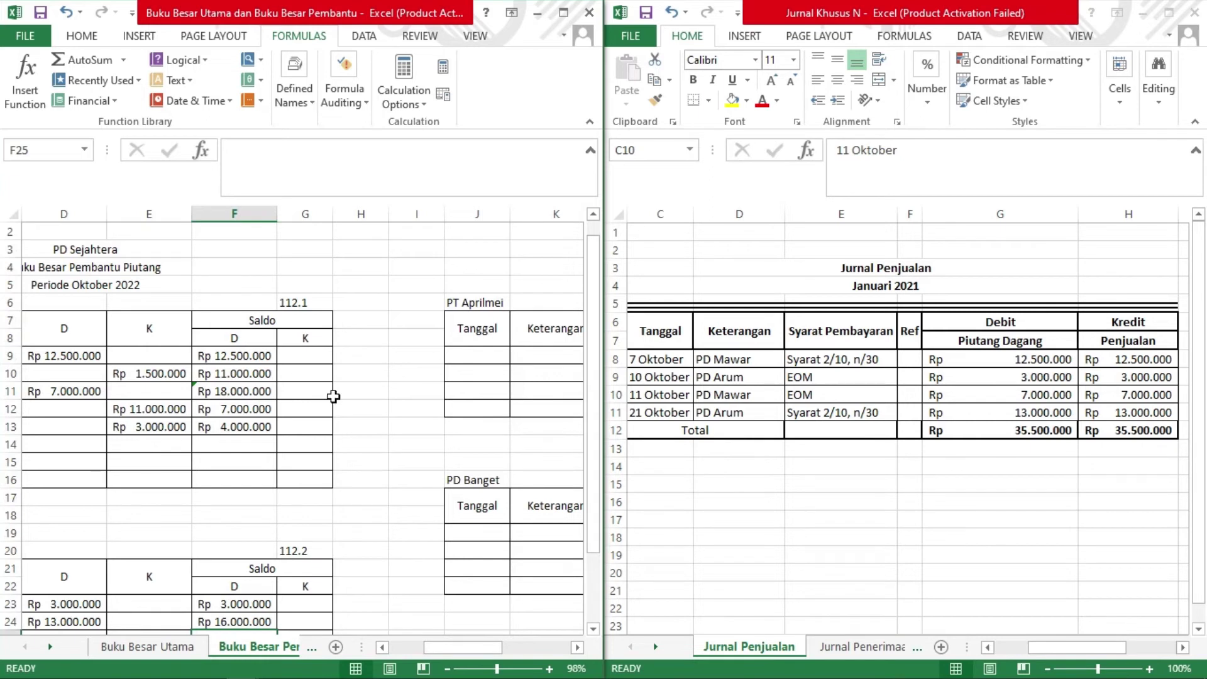
scroll(333, 396, "right", 3)
scroll(334, 396, "up", 1)
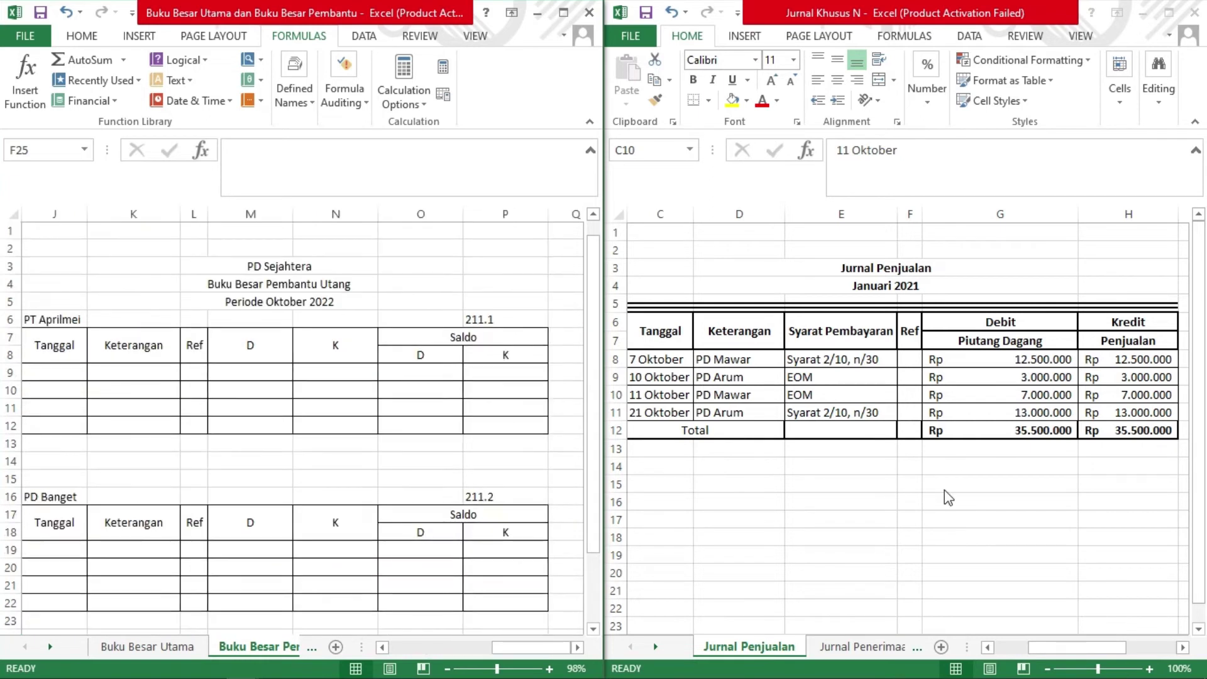
left_click(917, 657)
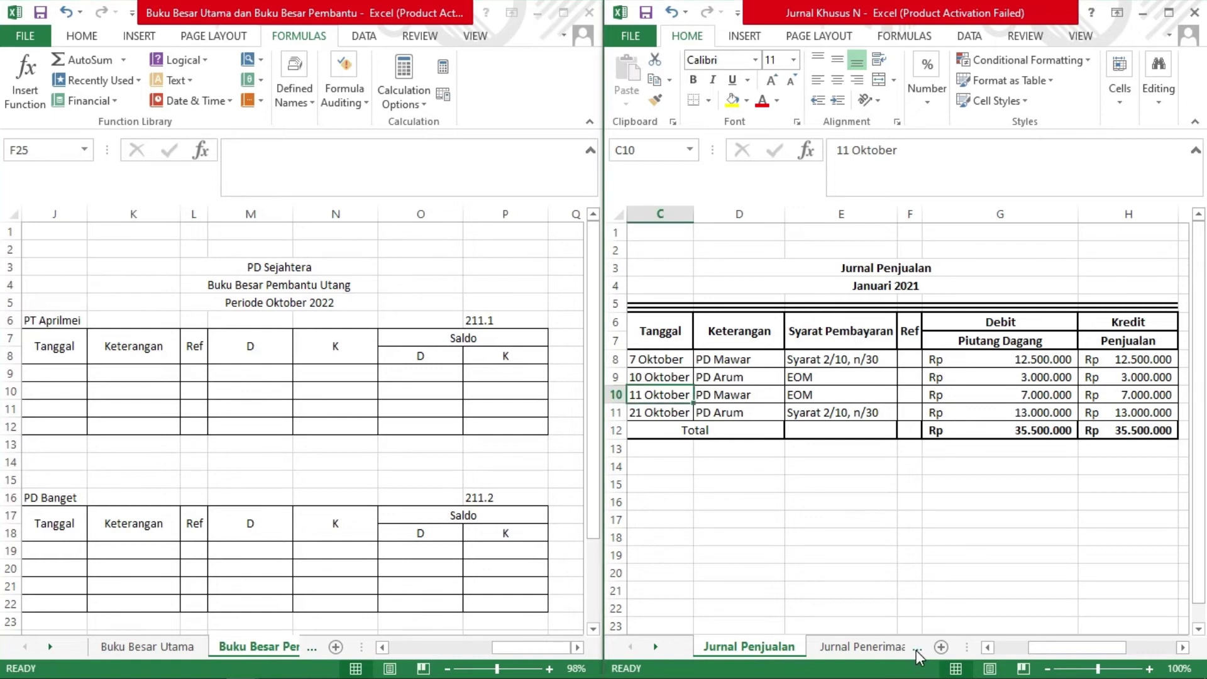
left_click(918, 653)
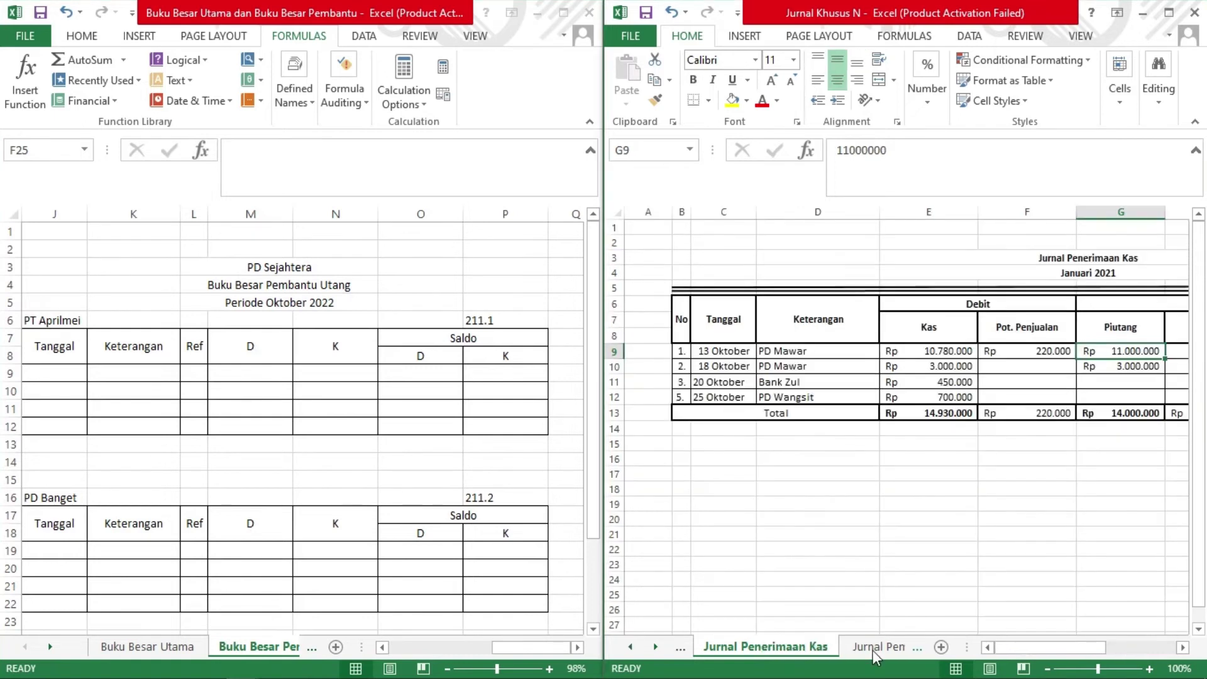
left_click(870, 650)
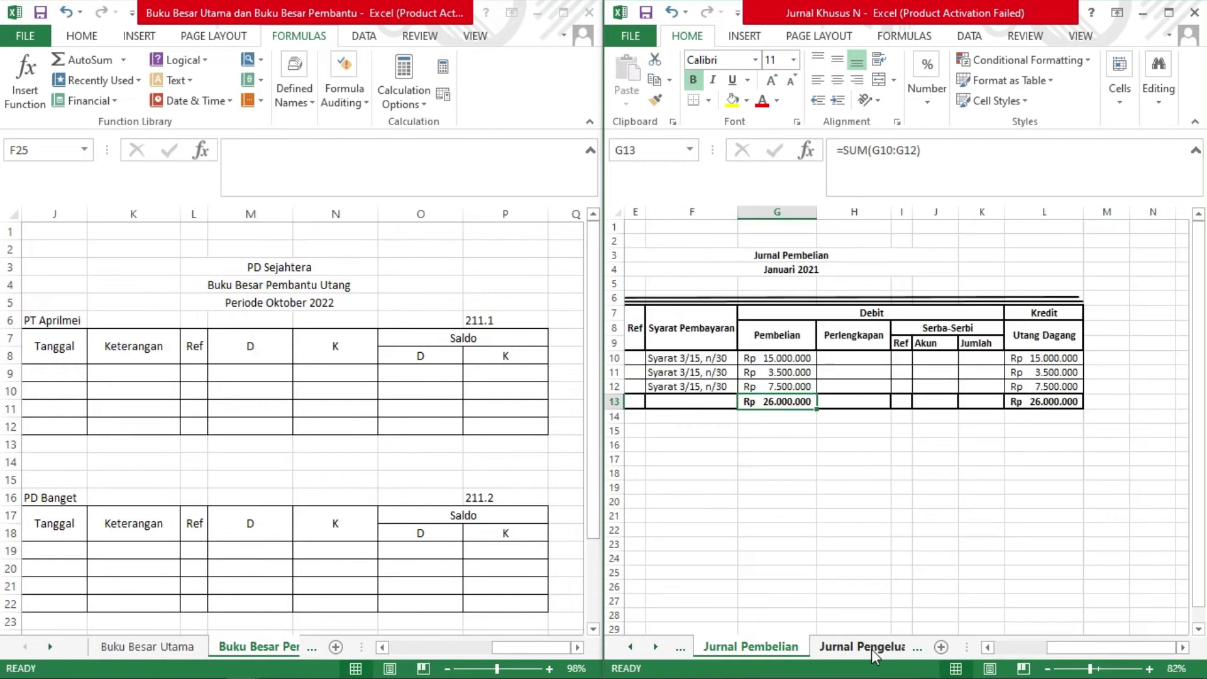
left_click(866, 647)
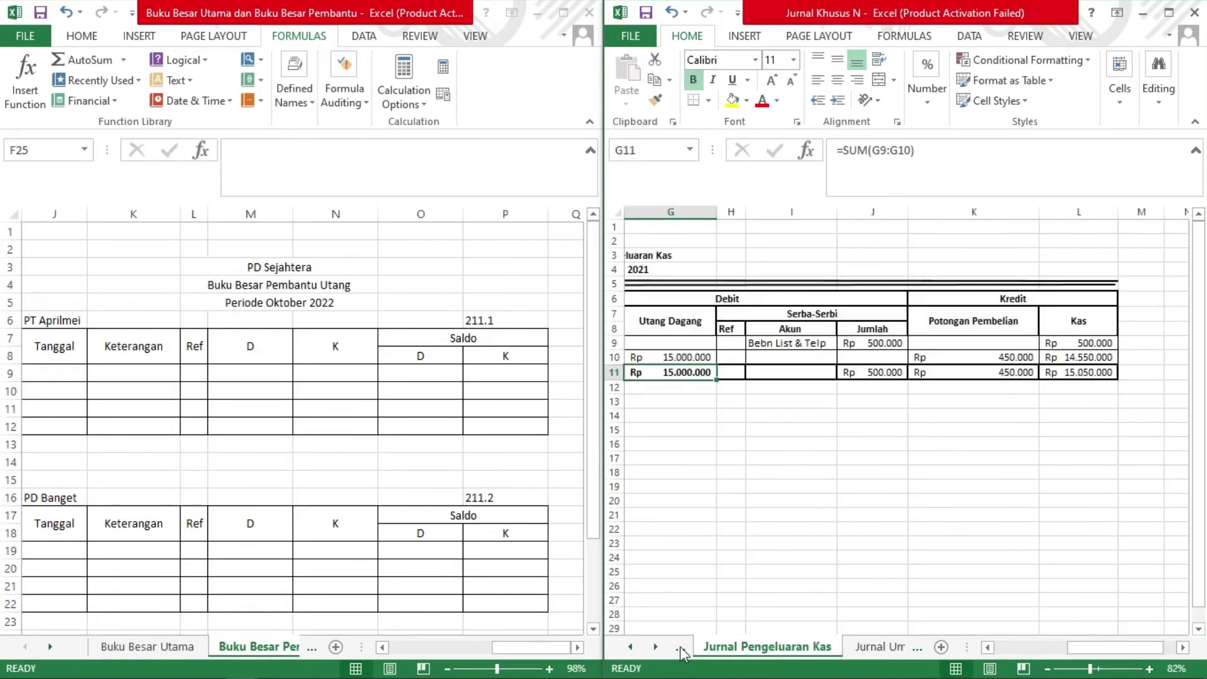
left_click(681, 654)
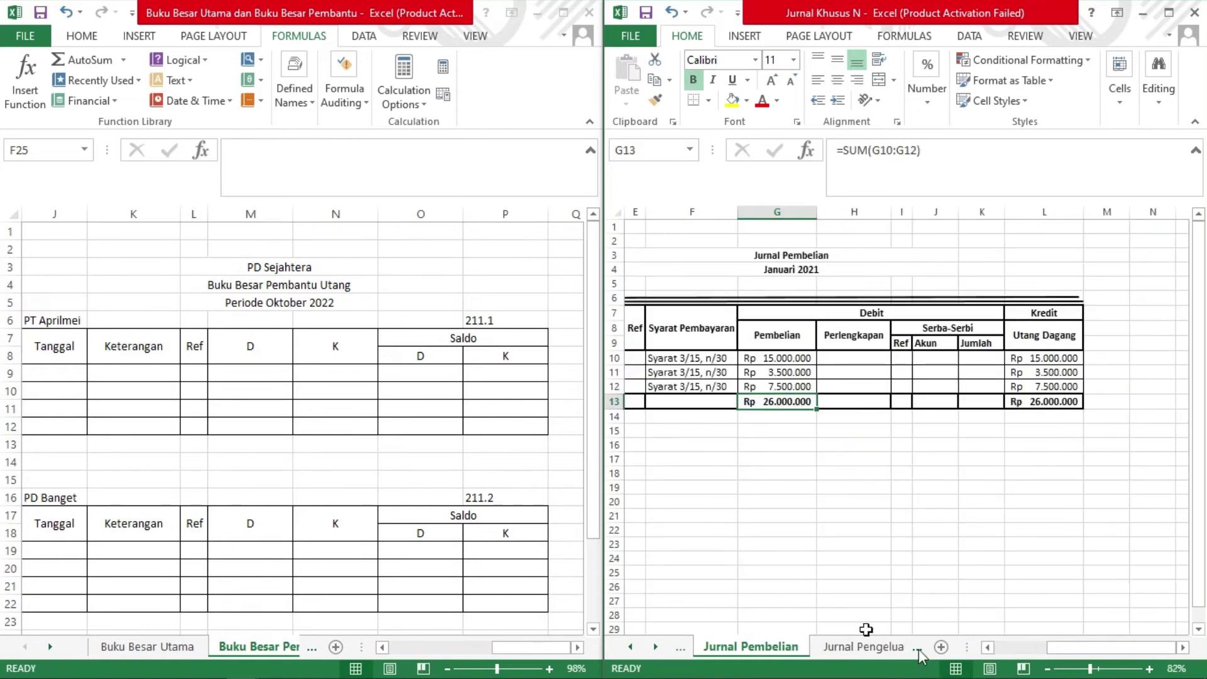
left_click(678, 648)
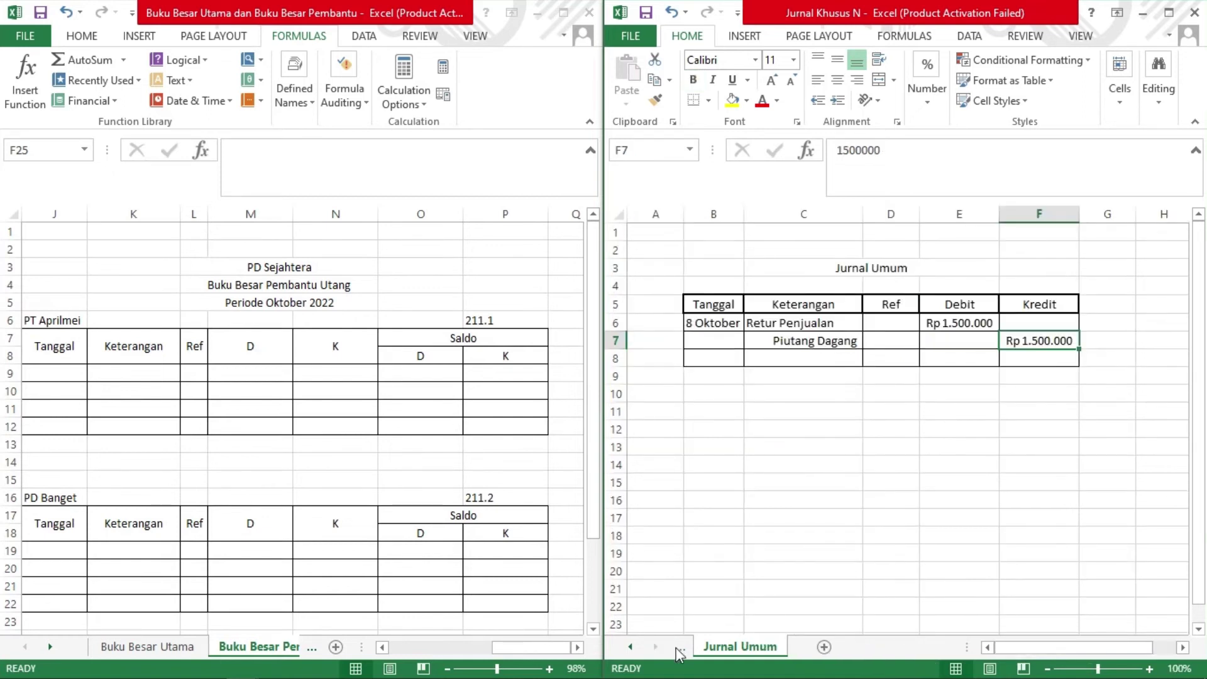
left_click(680, 651)
left_click(681, 651)
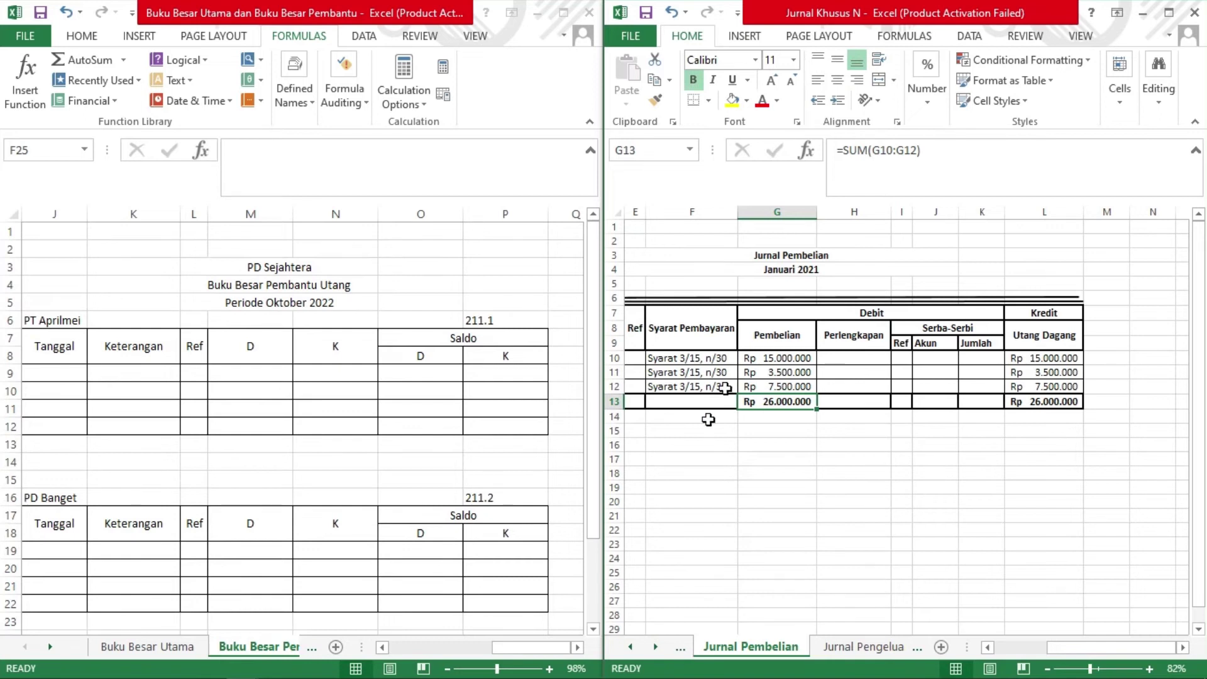
scroll(708, 418, "left", 2)
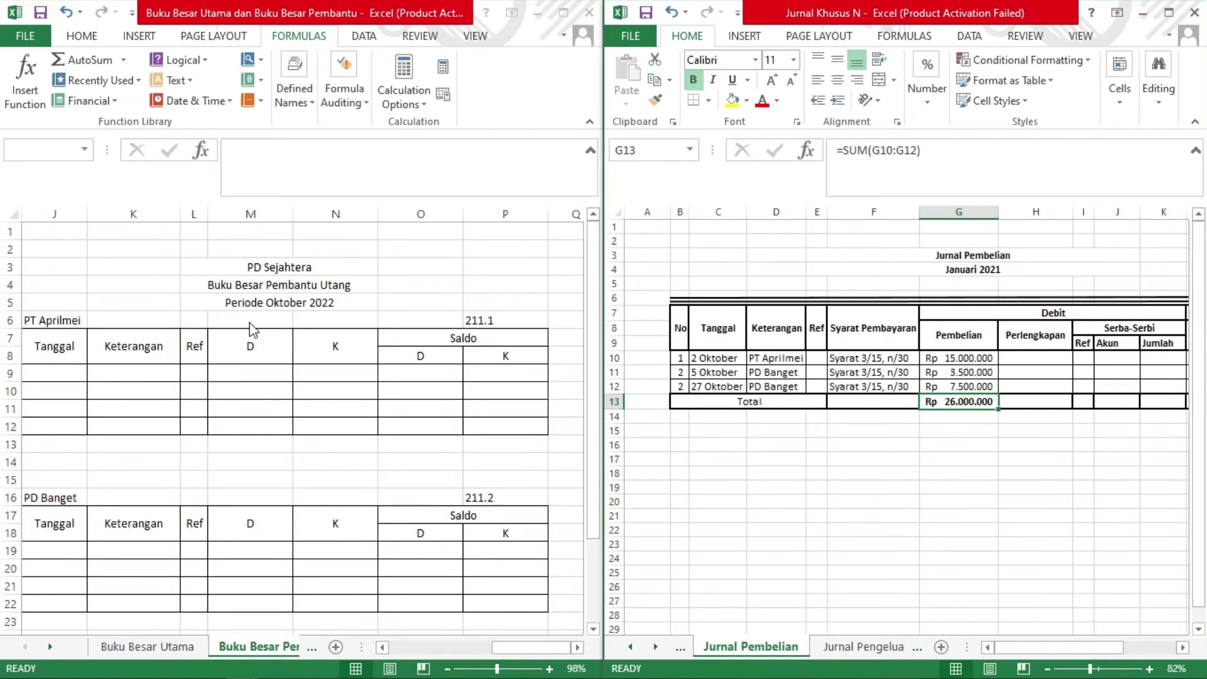
In the first row of the PT Aprilmei ledger, enter date 2 Oktober, description Pembelian and reference JPb.
left_click(58, 373)
left_click(57, 370)
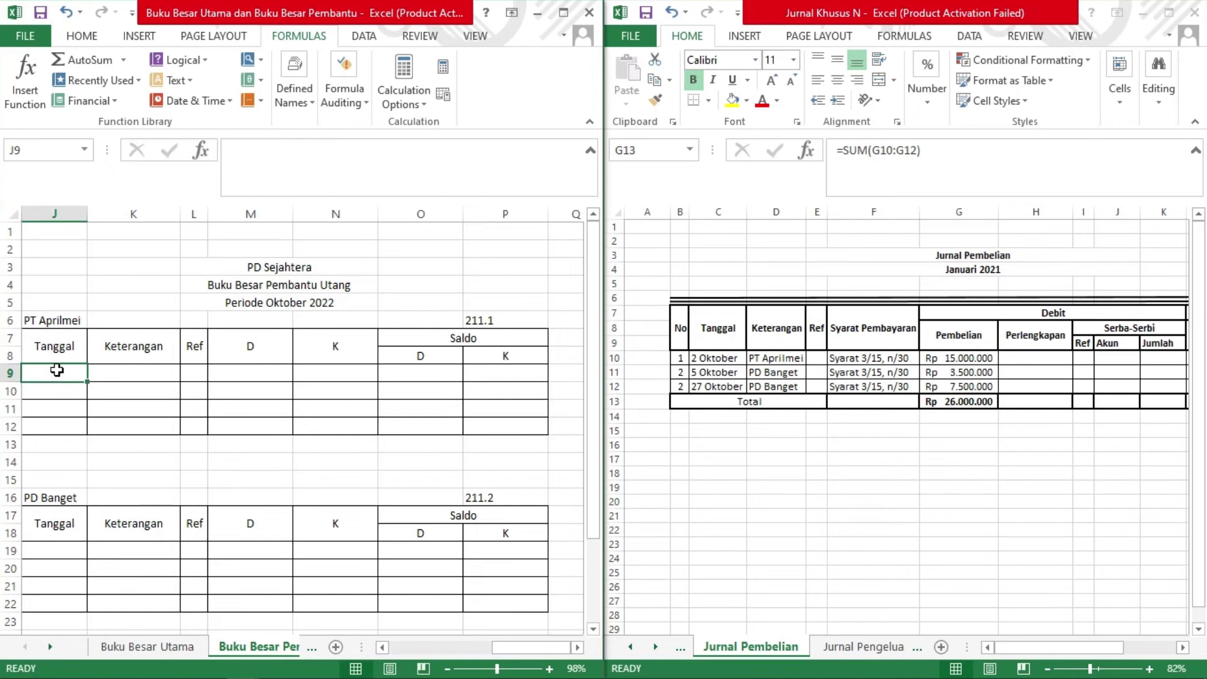
type("2")
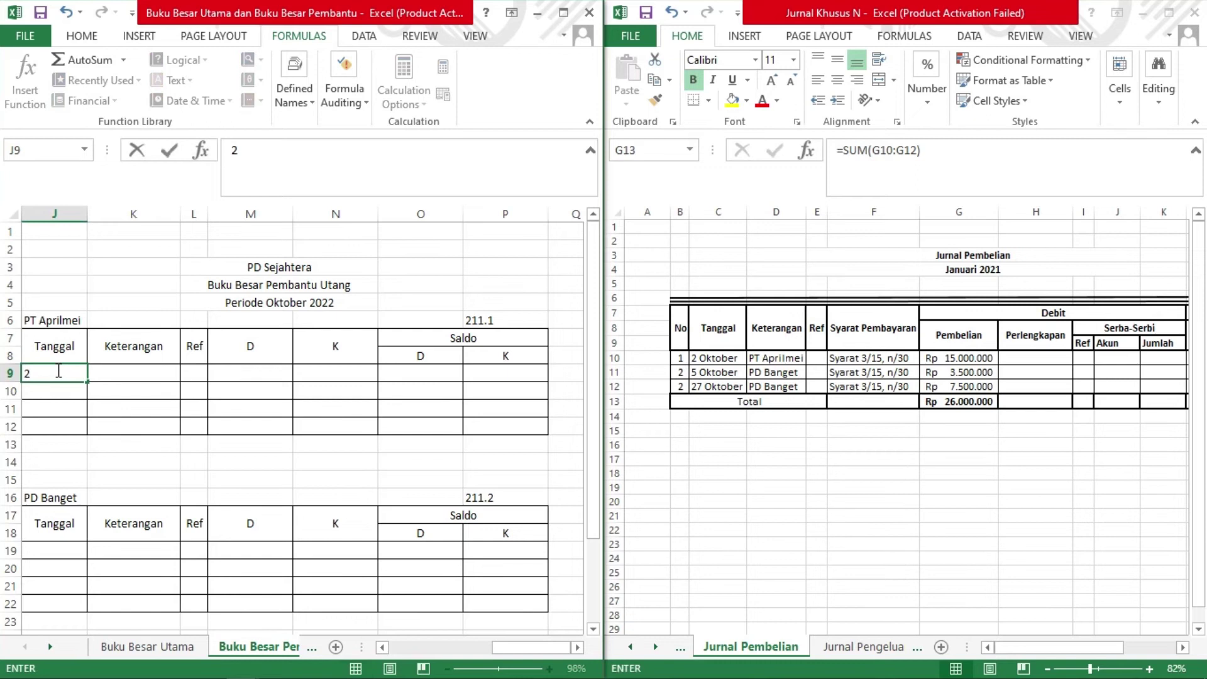
type(" Oktober")
key("Tab")
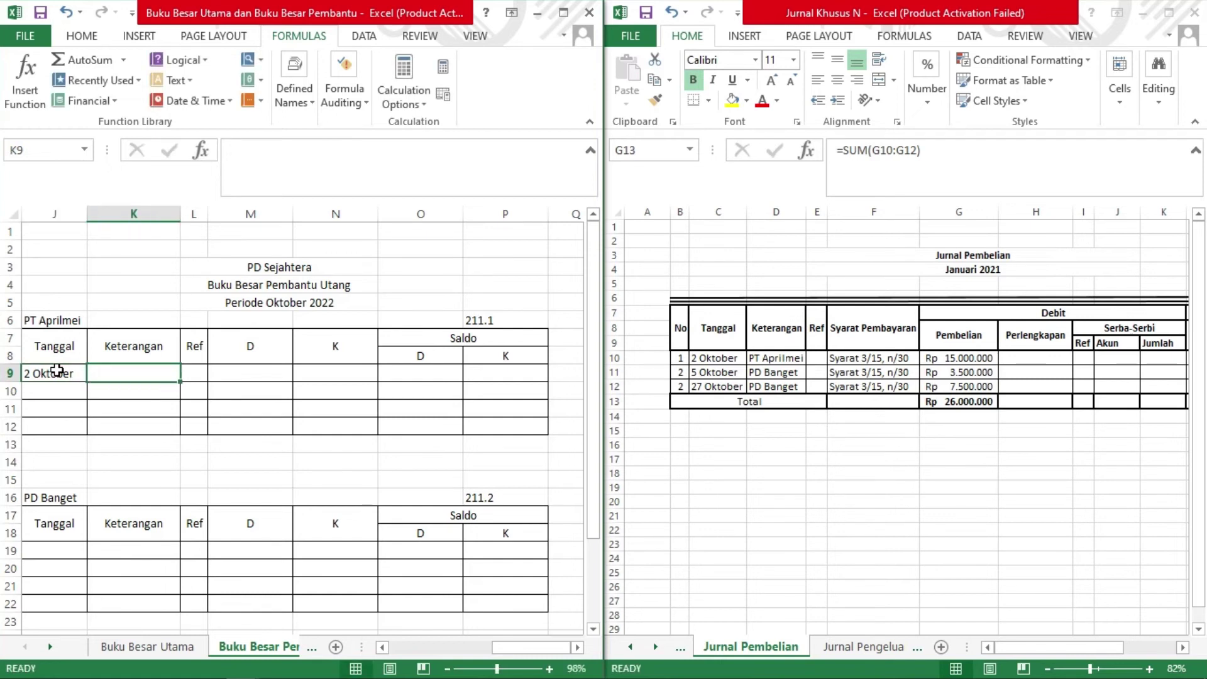
type("P")
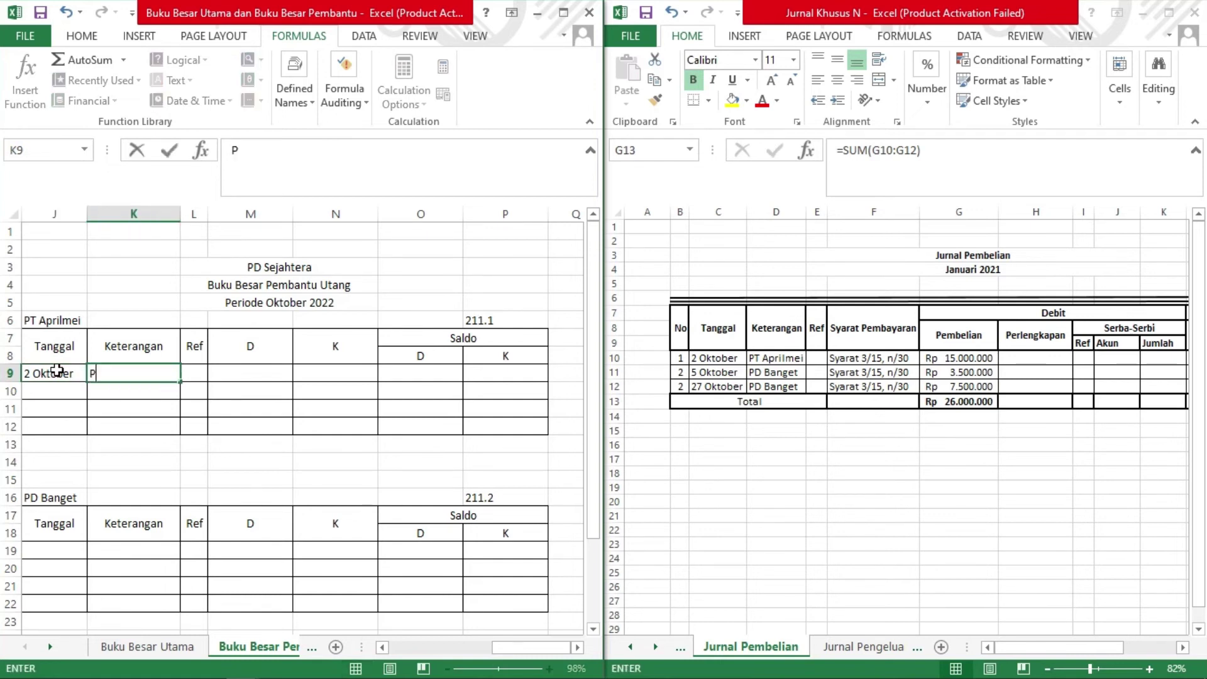
type("embelian")
key("Tab")
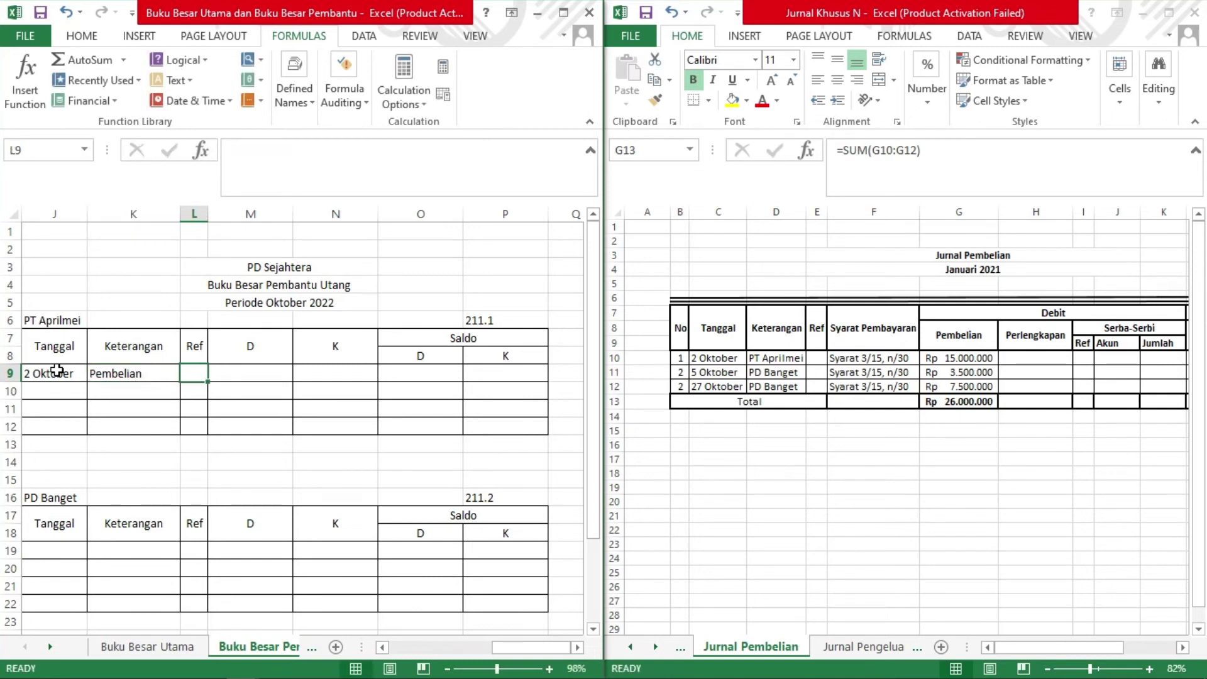
type("JPb")
key("Tab")
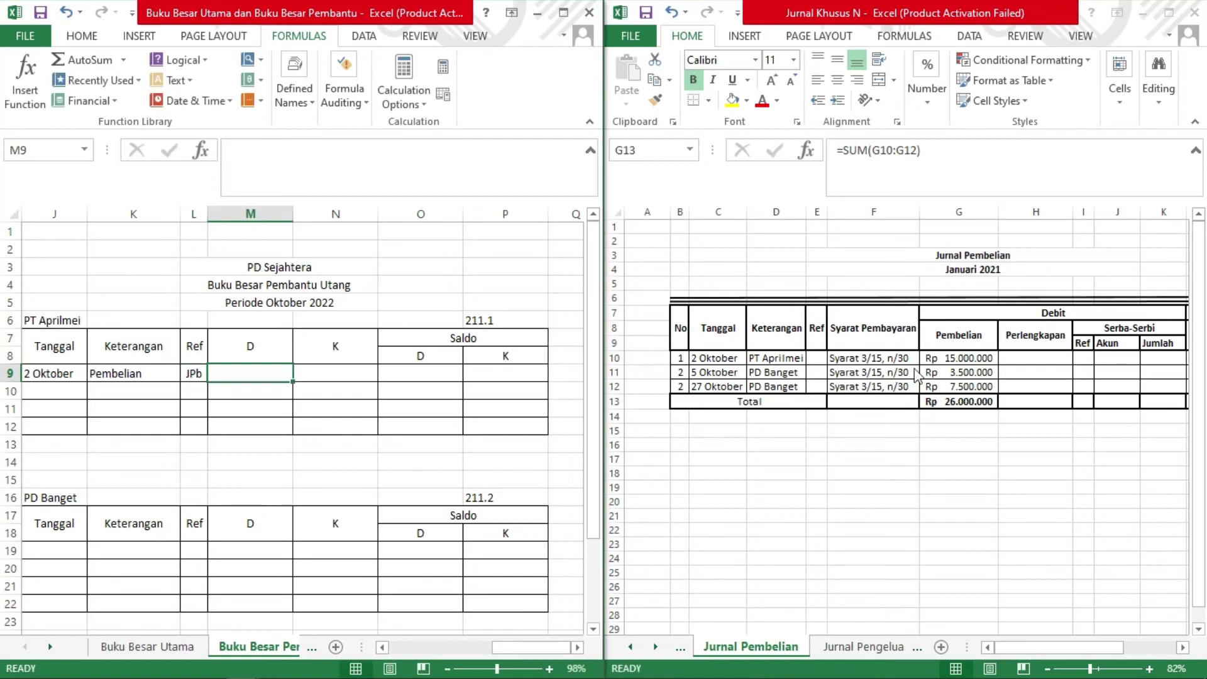
left_click(913, 368)
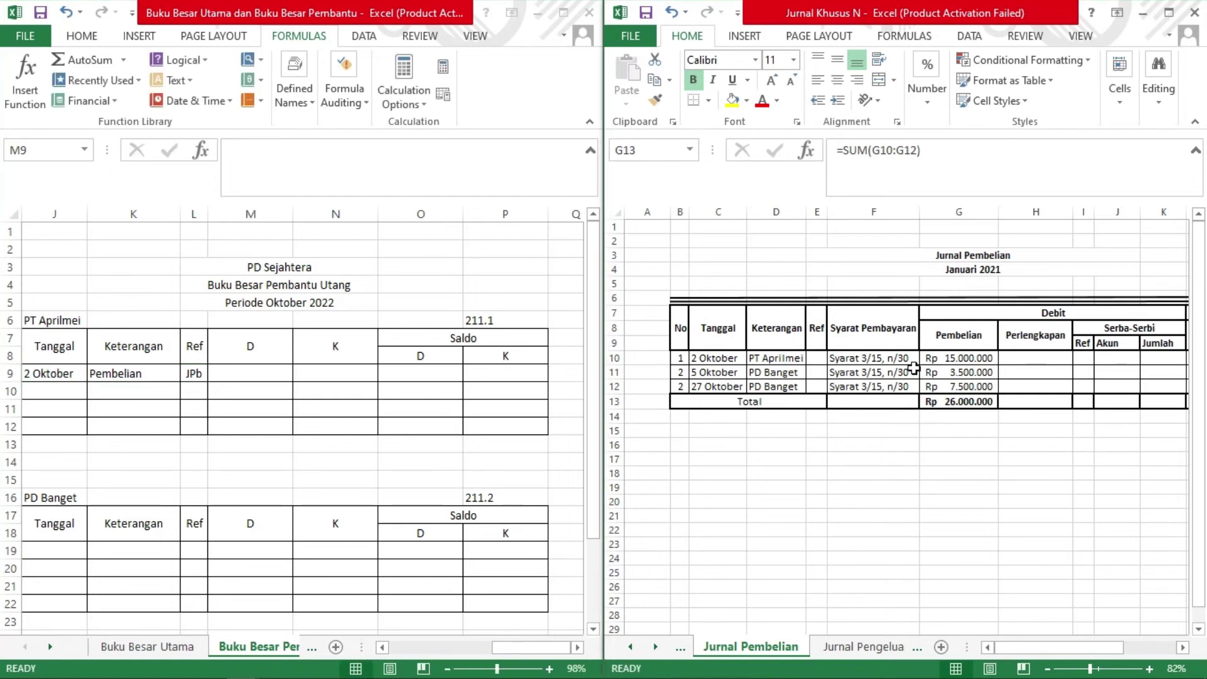
Enter 15000000 as both the credit and the credit balance of PT Aprilmei's 2 Oktober purchase.
scroll(913, 368, "right", 4)
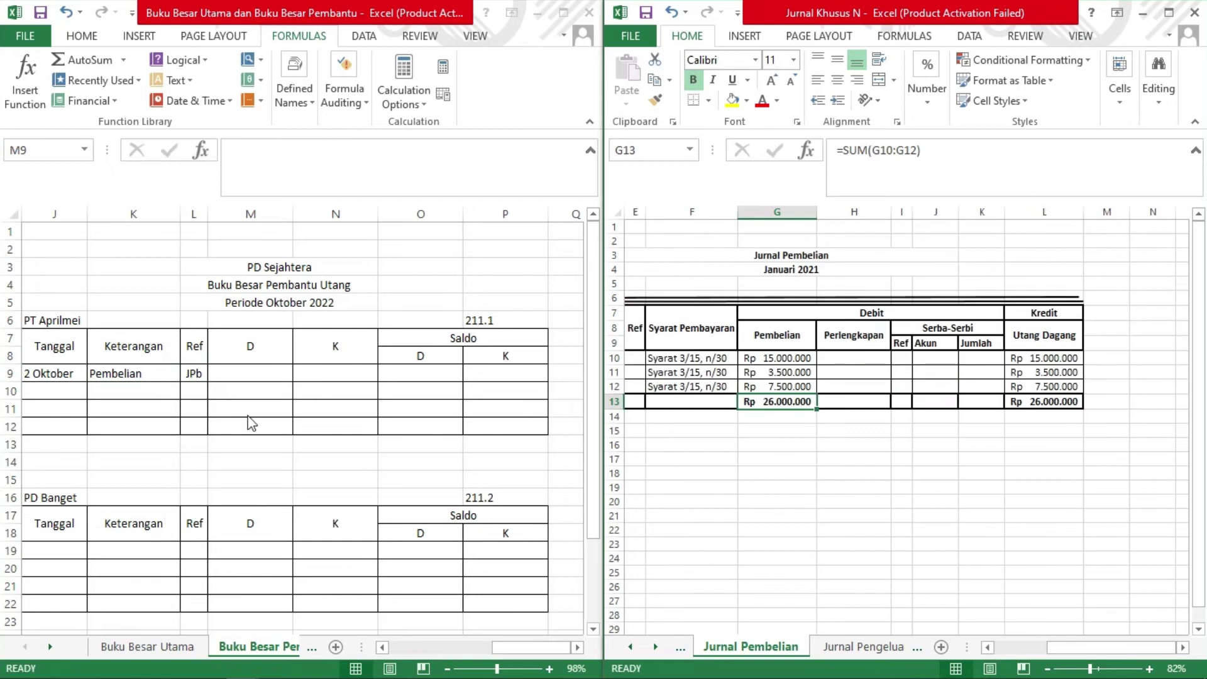
left_click(338, 374)
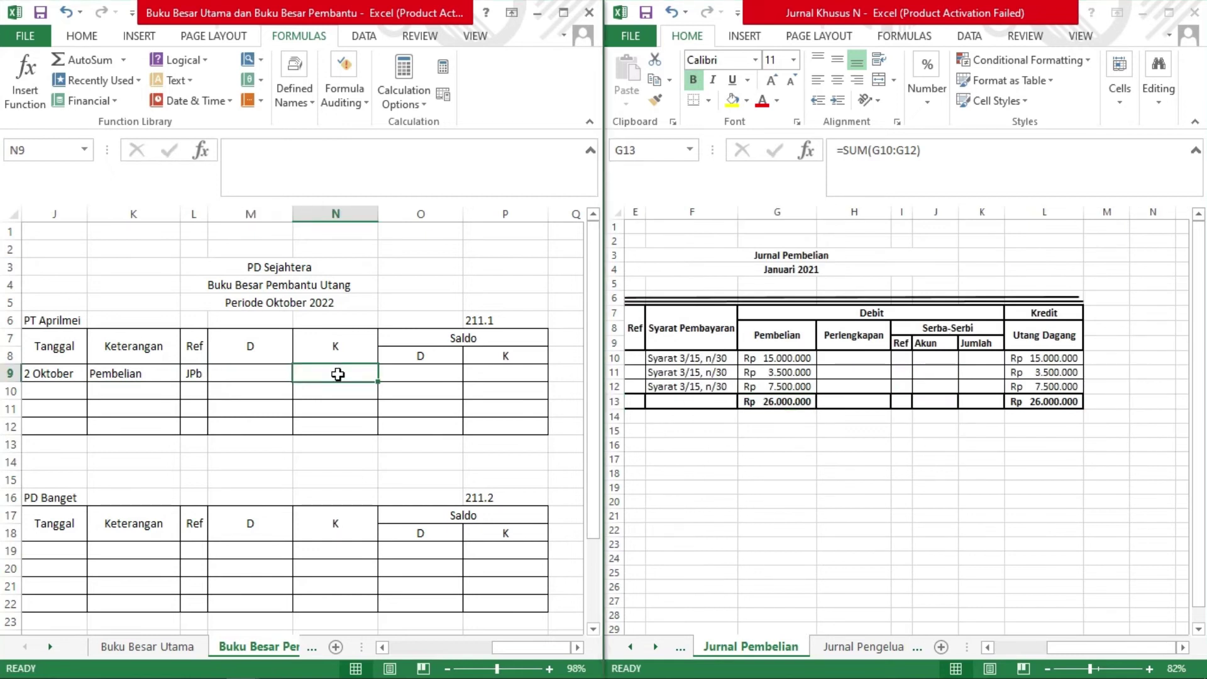
type("15000000")
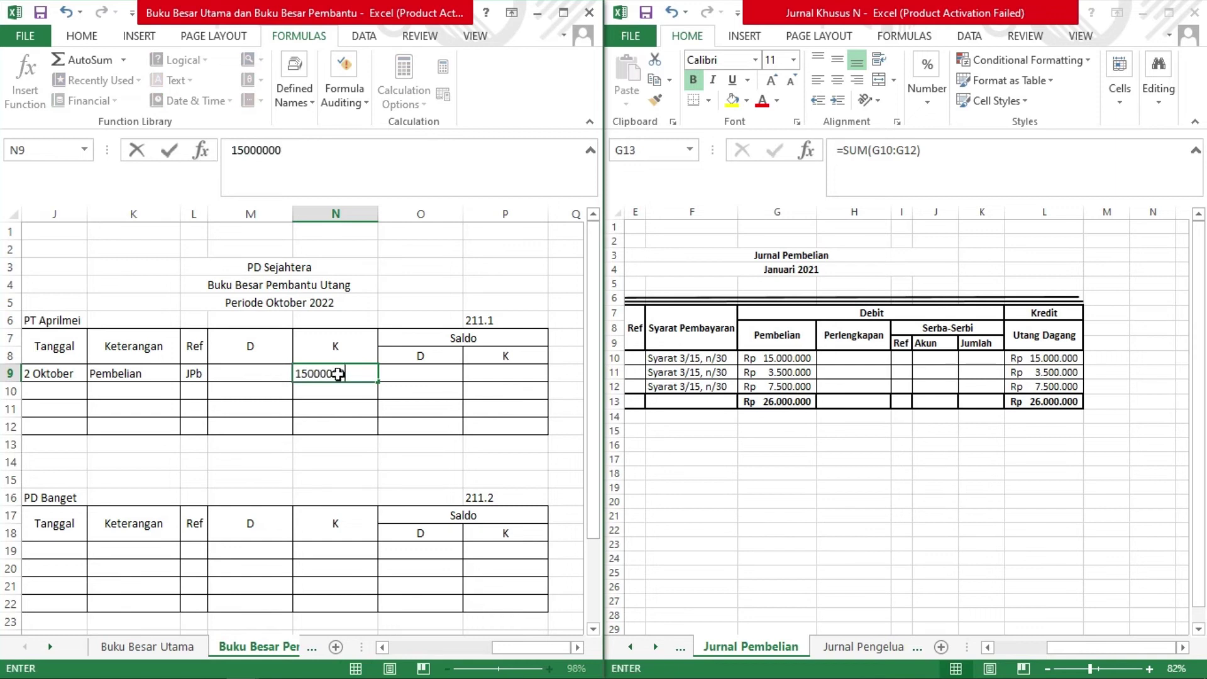
key("Tab")
key("Tab")
type("15.0")
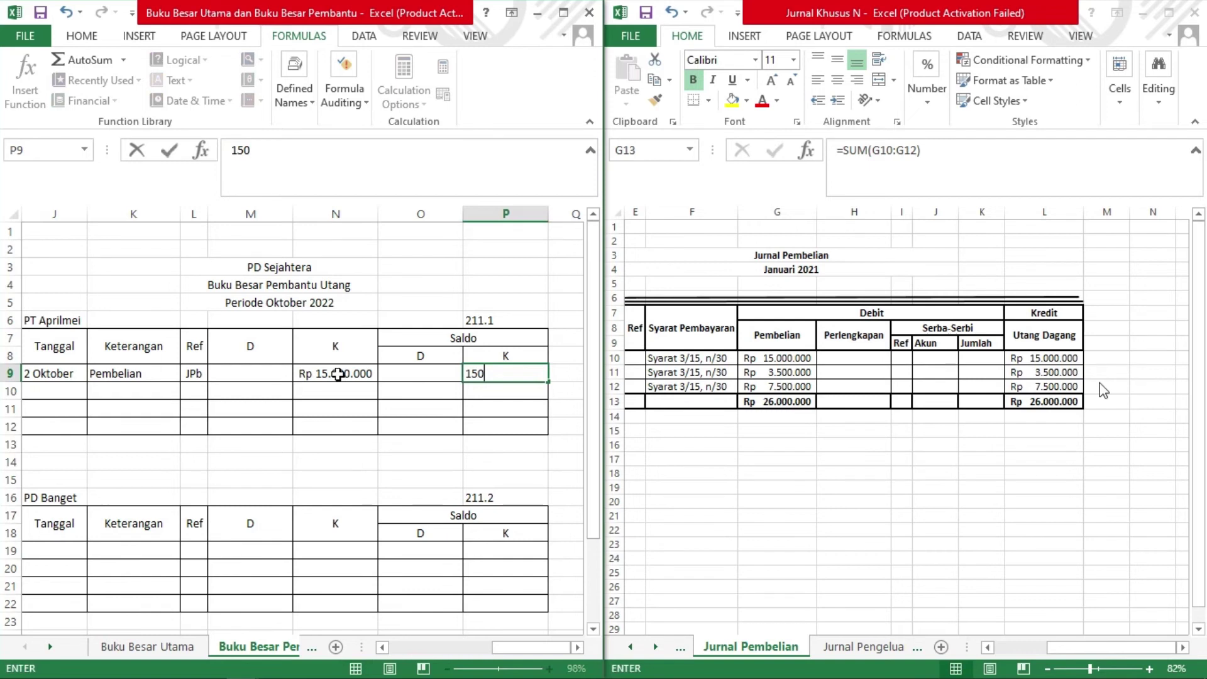
type("00.000")
key("Return")
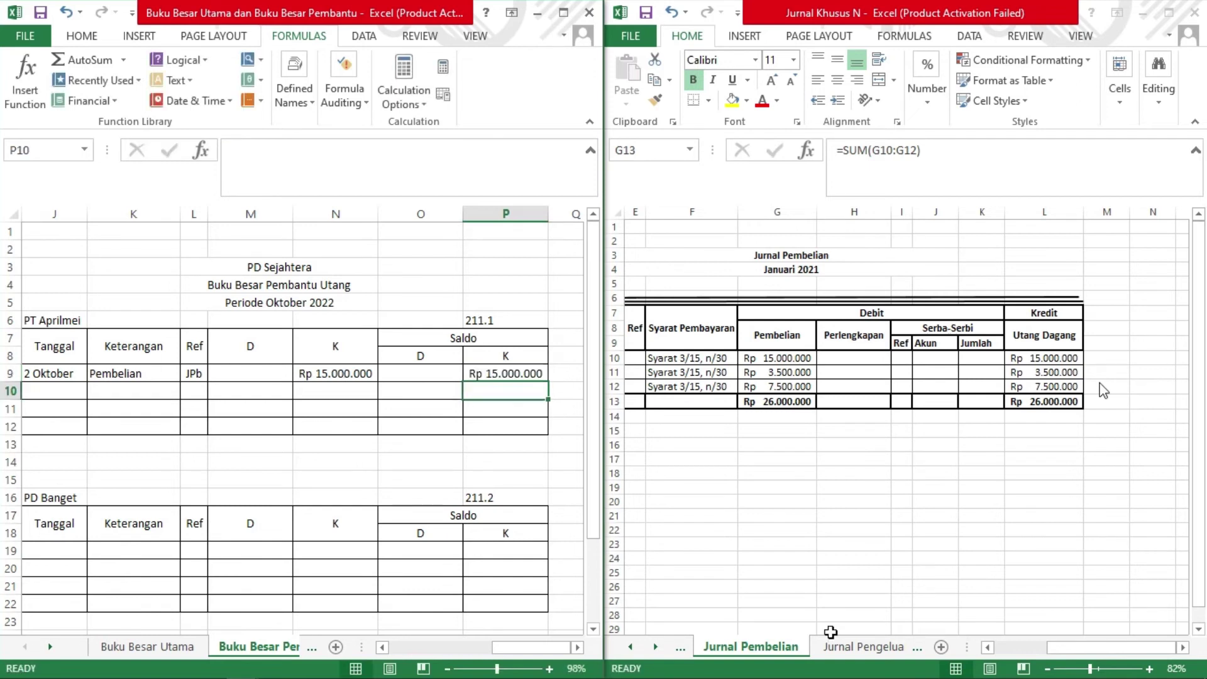
From the Jurnal Pengeluaran Kas sheet, enter 15 Oktober, Pelunasan and reference JKK in the second row of the PT Aprilmei ledger.
left_click(843, 648)
left_click(849, 648)
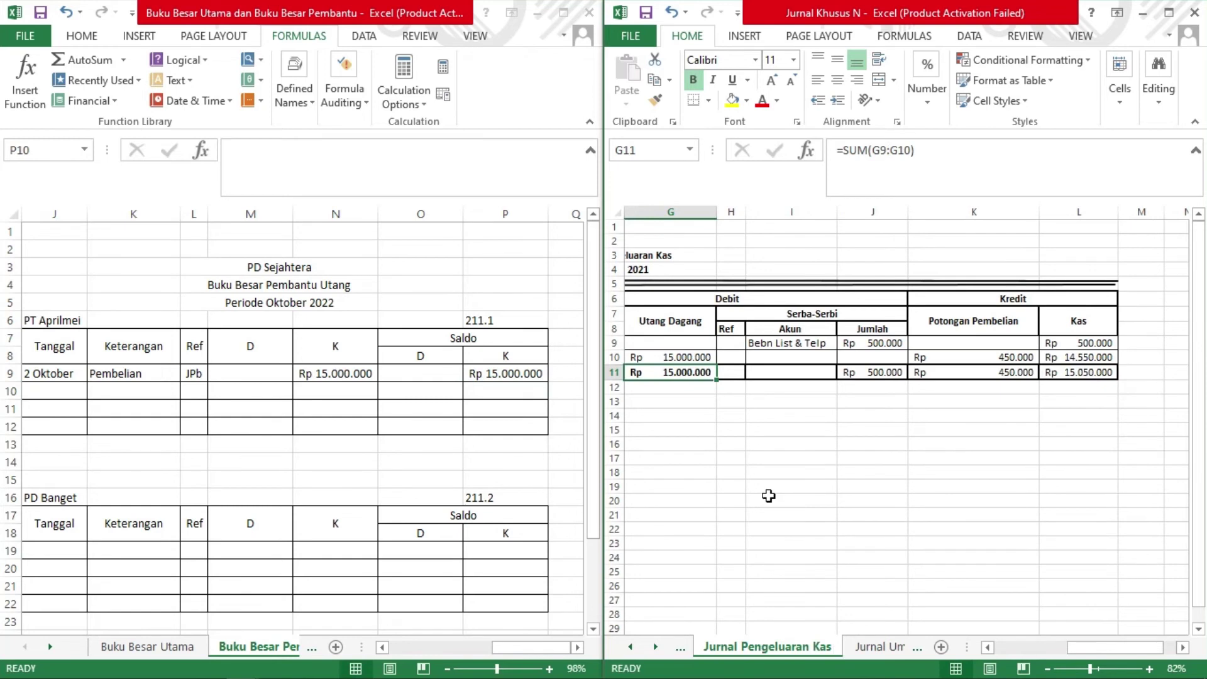
scroll(794, 353, "left", 3)
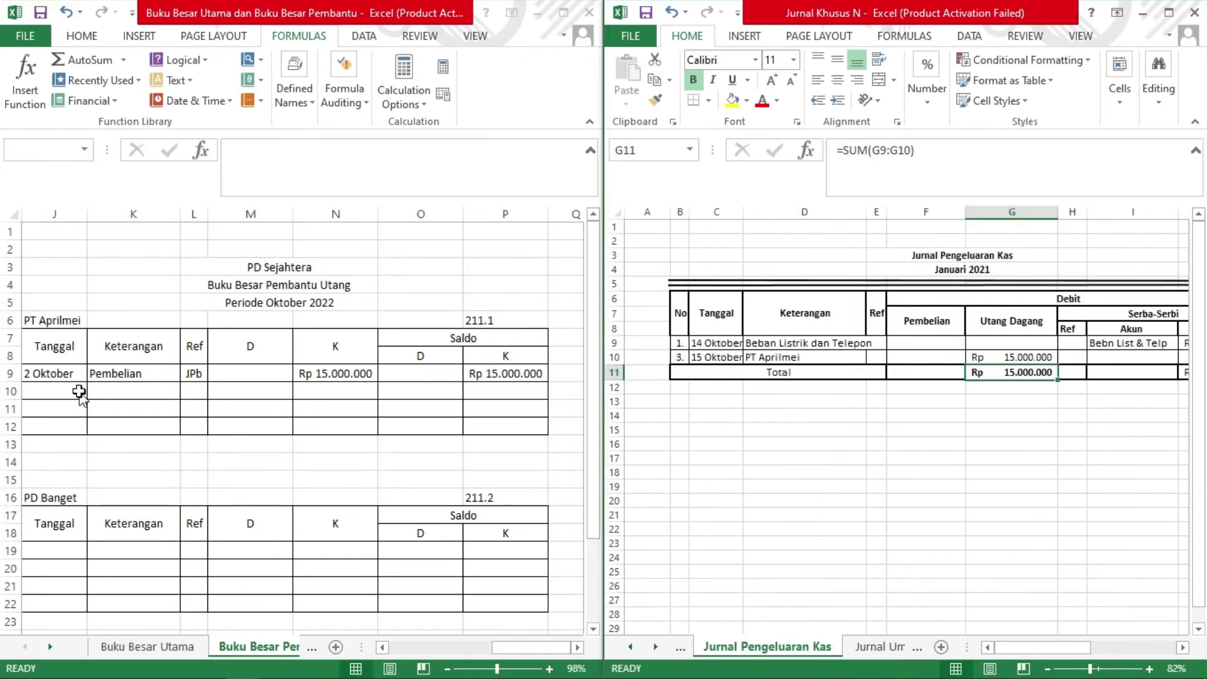
left_click(78, 393)
type("15")
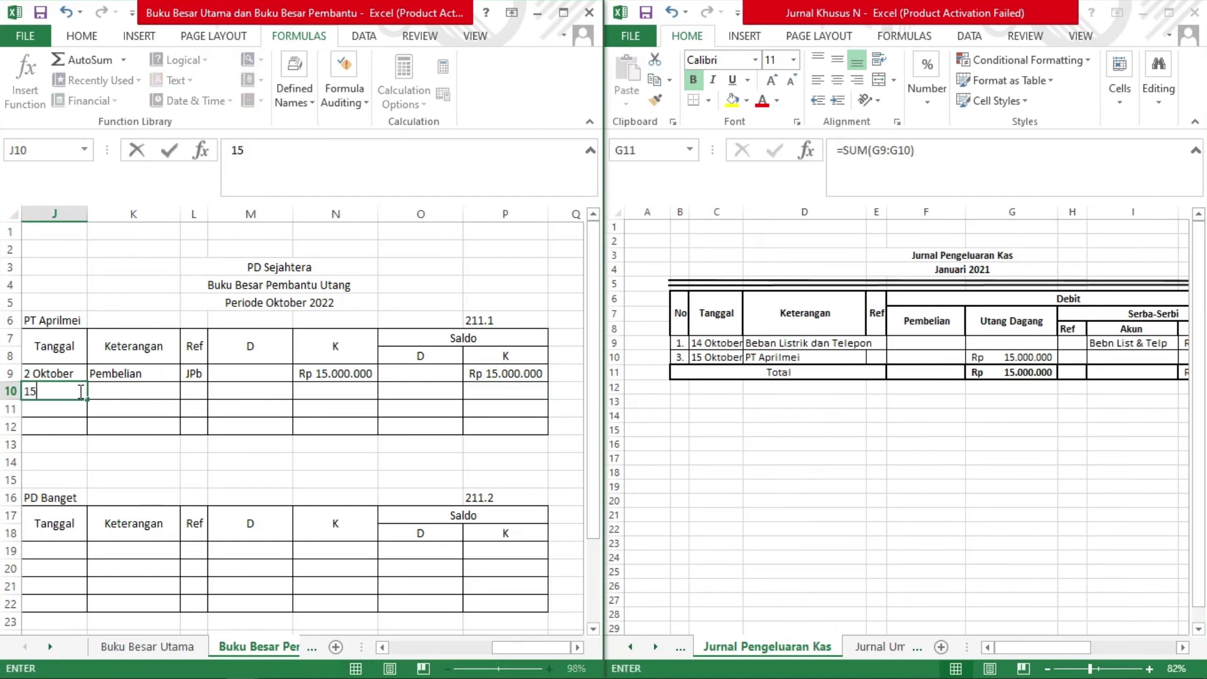
type(" Oktober")
key("Tab")
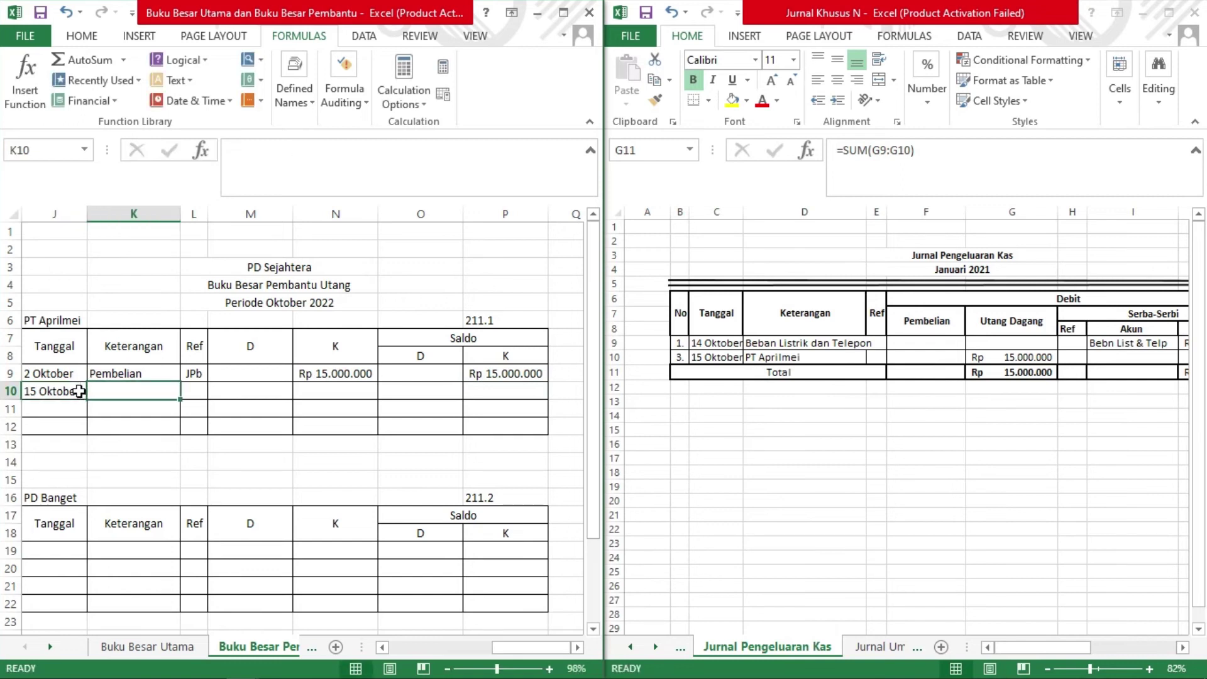
type("Pe")
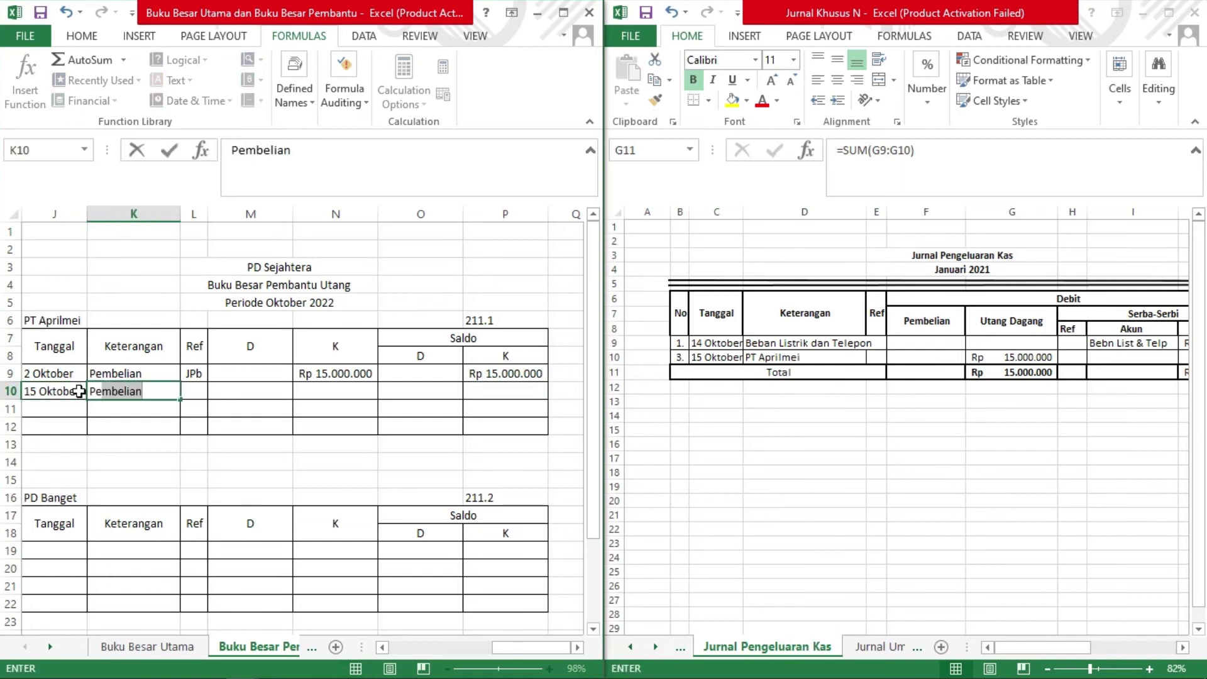
type("lunasan")
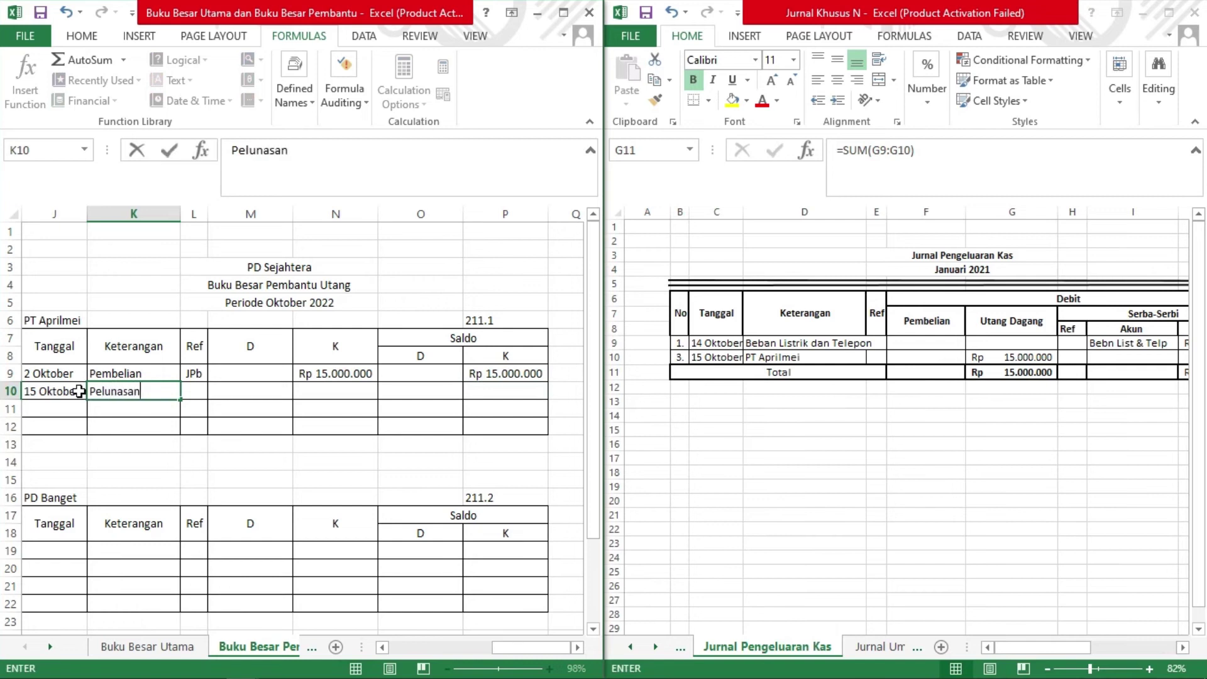
key("Tab")
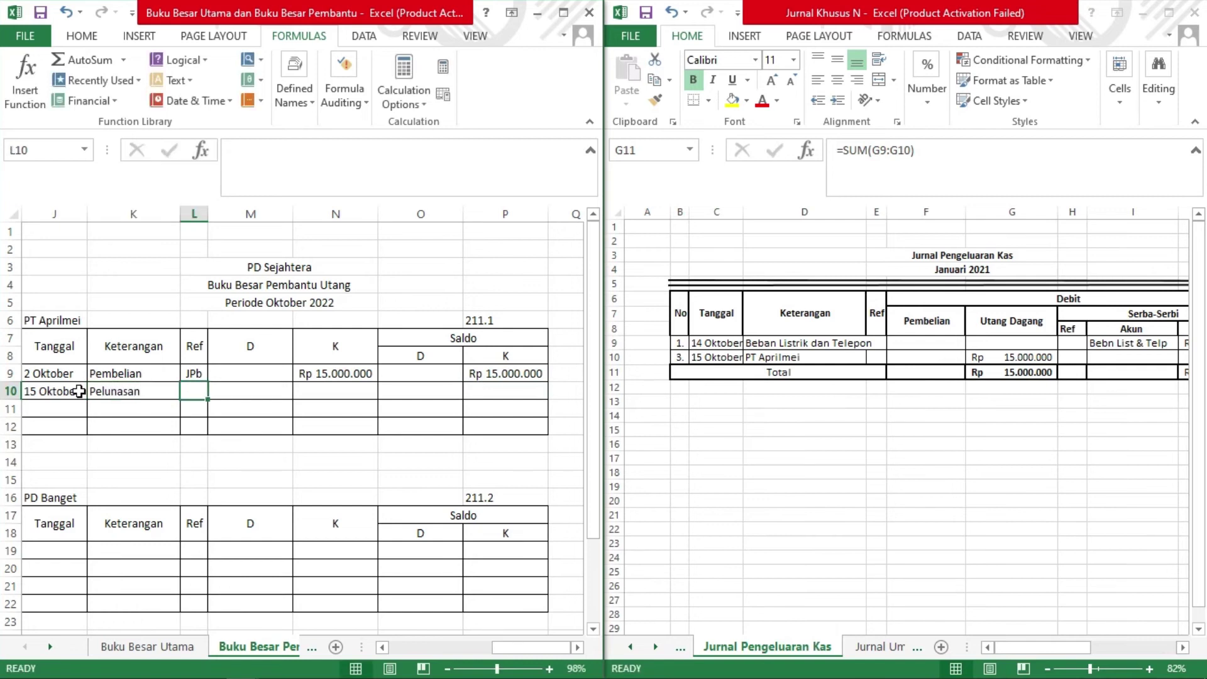
type("JKK")
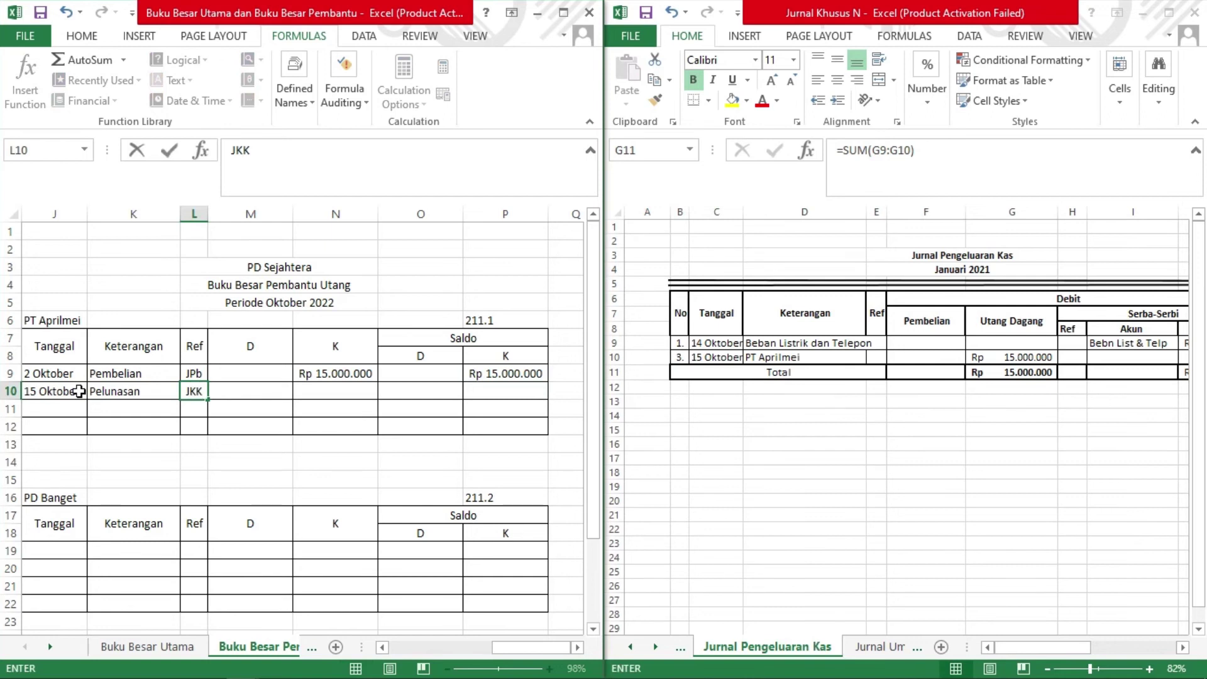
key("Tab")
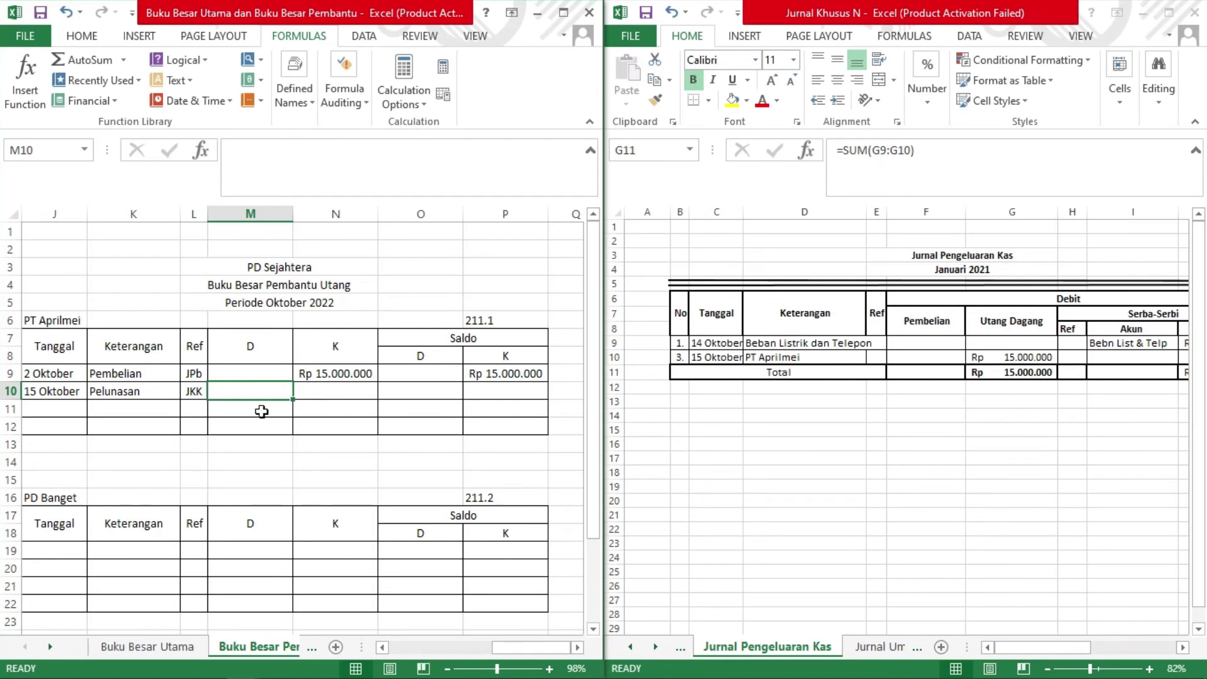
Enter 15000000 as the debit of PT Aprilmei's 15 Oktober payment.
type("15")
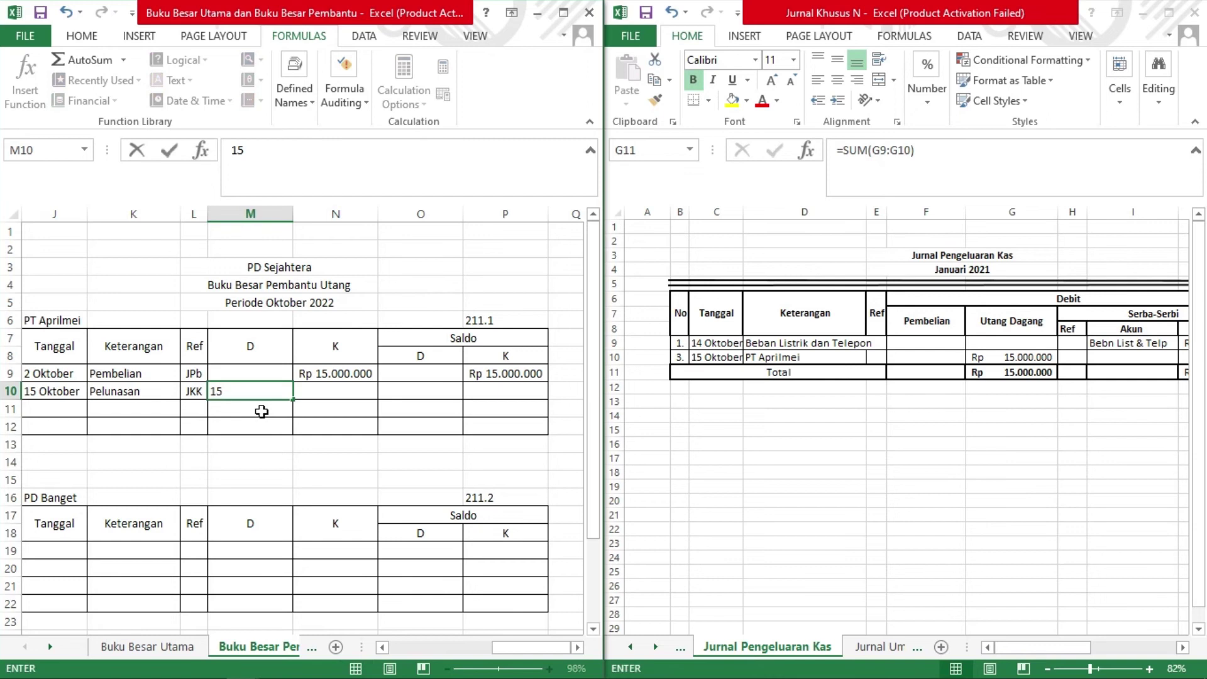
type("000000")
key("Tab")
key("Tab")
key("Tab")
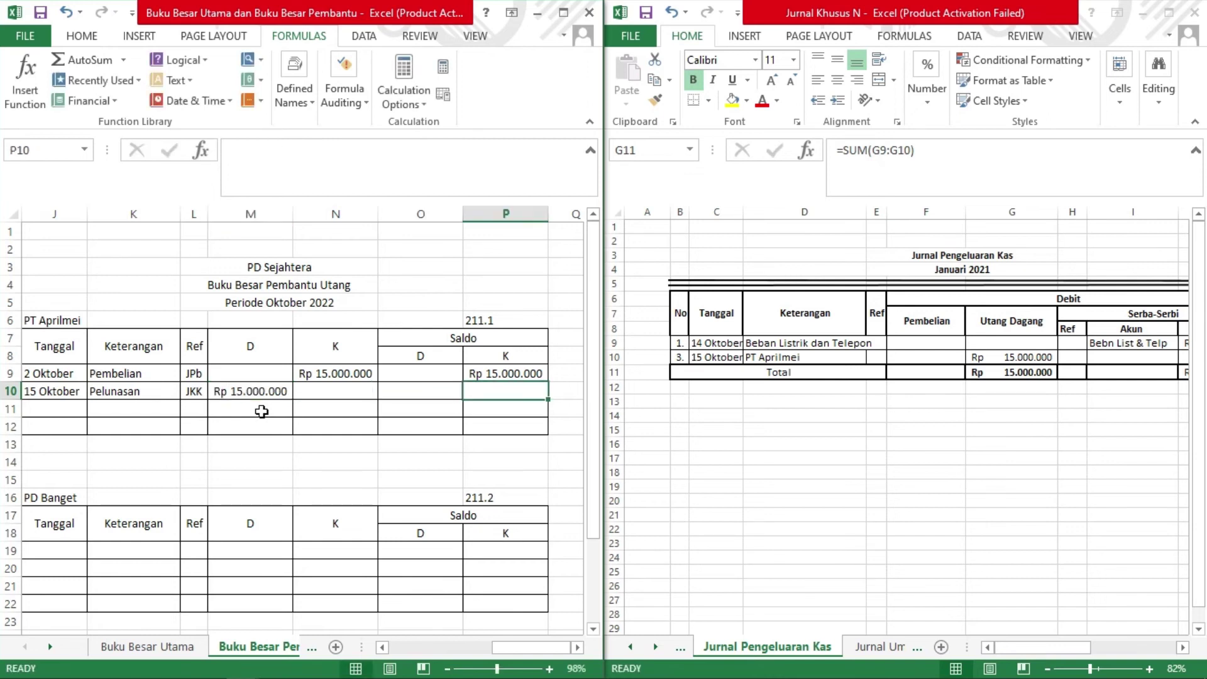
Calculate PT Aprilmei's credit balance for the 15 Oktober payment with =P9-M10.
type("=")
key("Up")
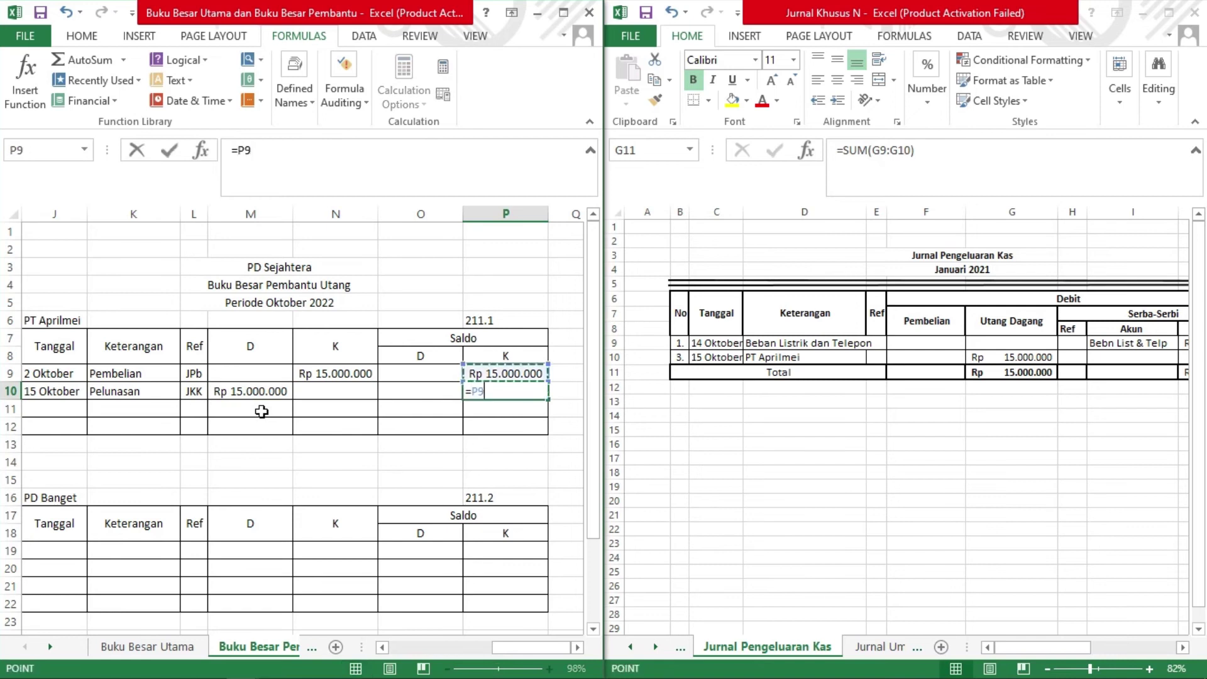
type("-")
key("Left")
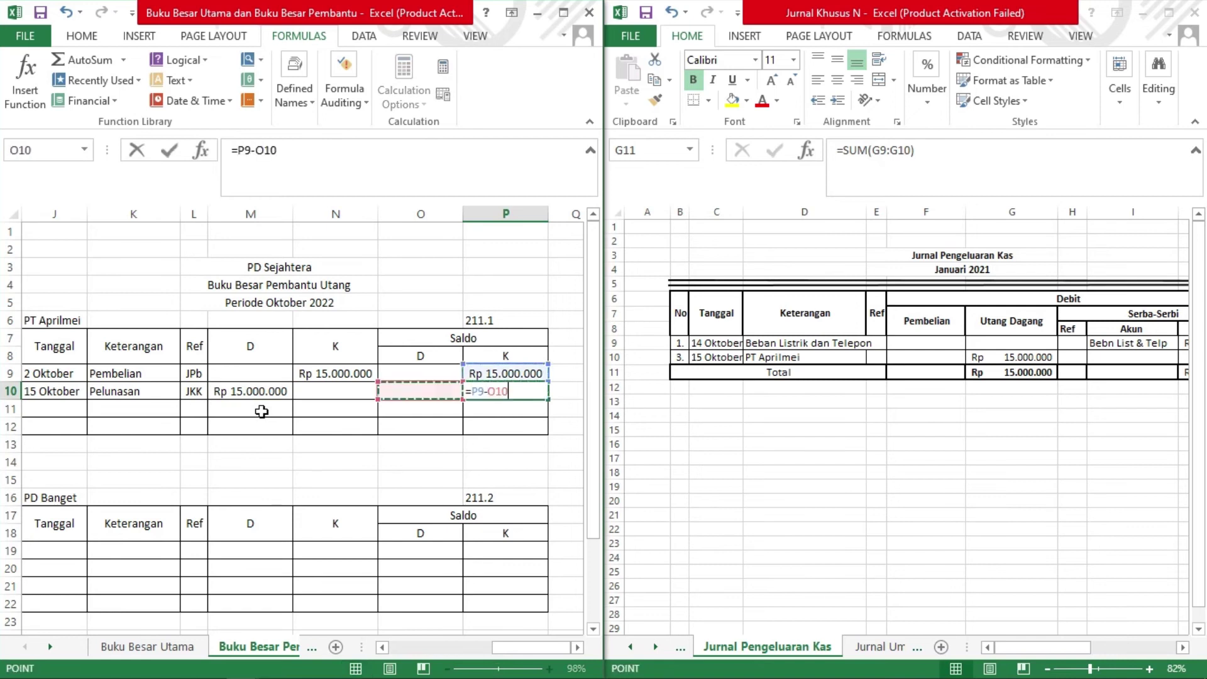
key("Left")
key("Left")
key("Left")
key("Return")
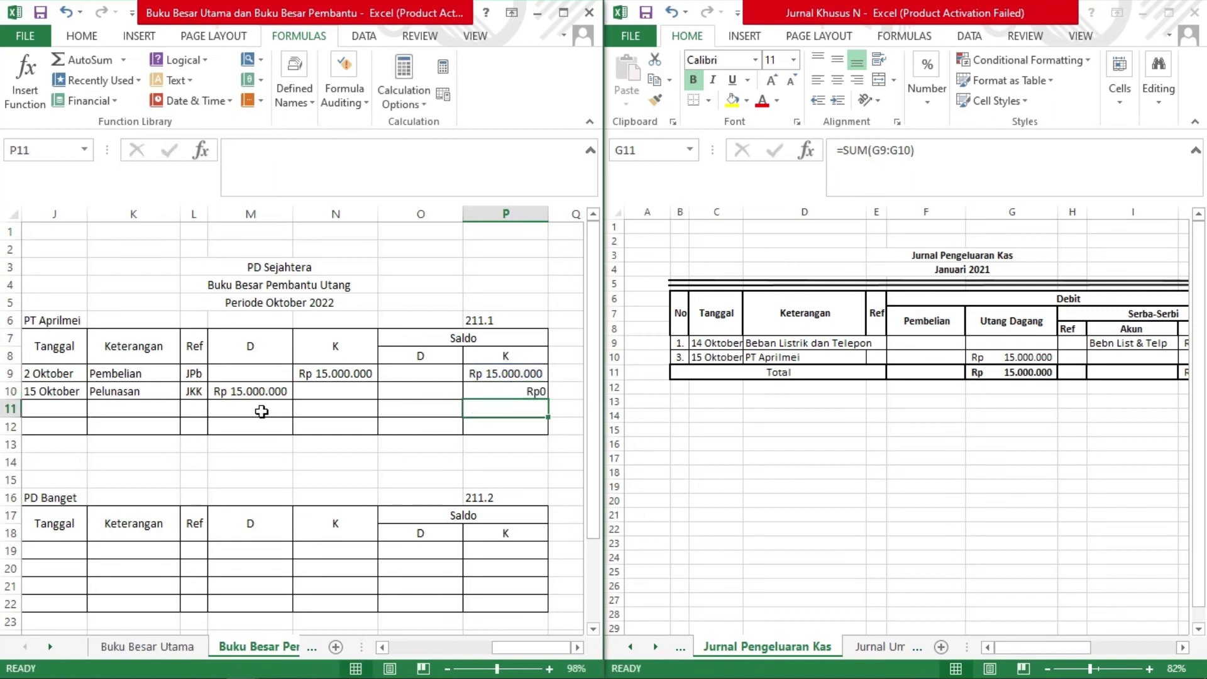
From the Jurnal Pembelian sheet, enter 5 Oktober, Pembelian and reference JPb in the first row of the PD Banget ledger.
scroll(271, 451, "down", 2)
scroll(271, 451, "left", 1)
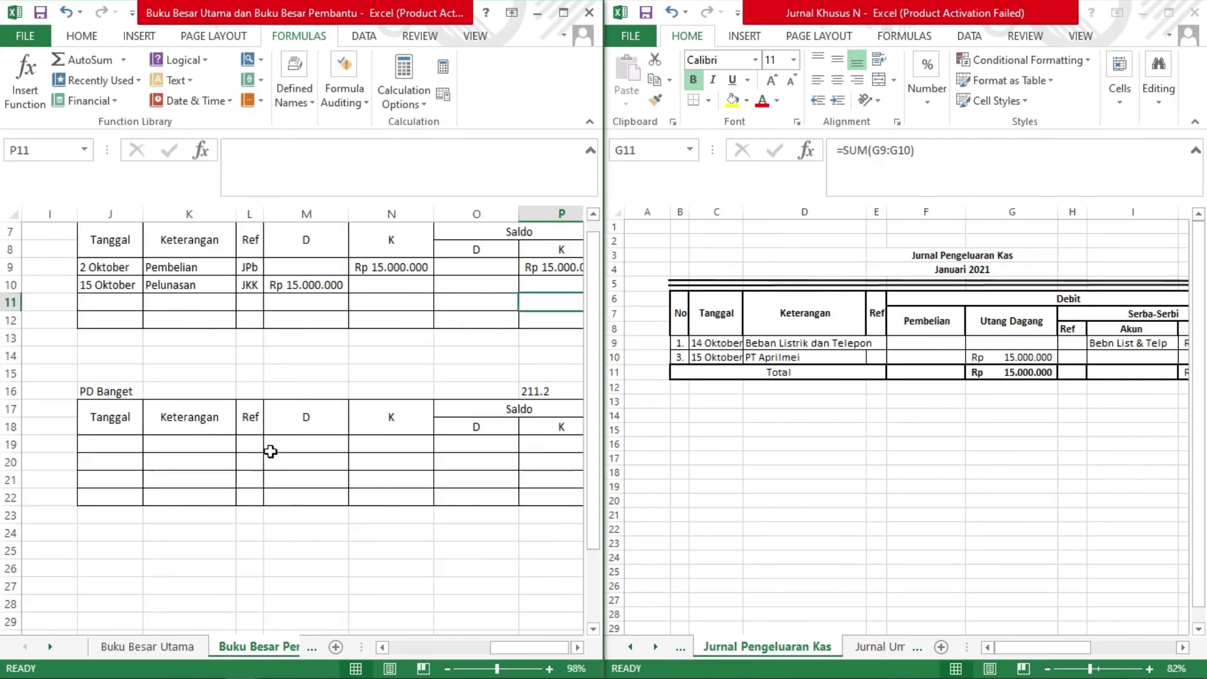
left_click(688, 647)
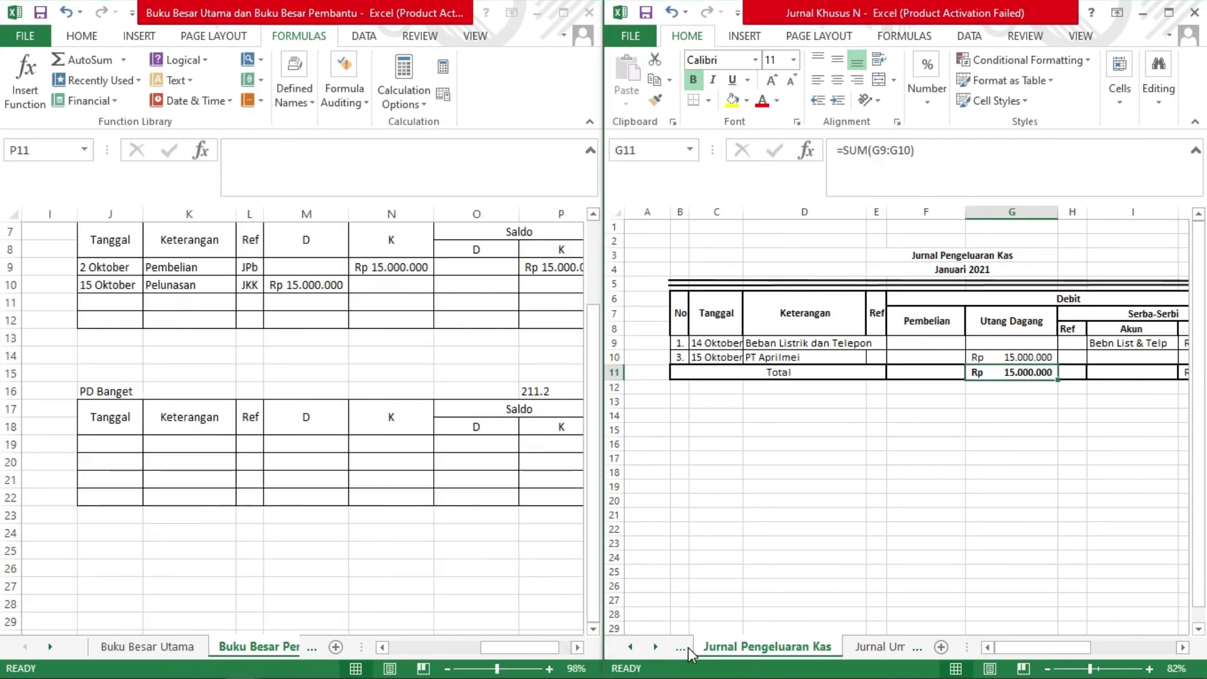
key("ctrl+Page_Up")
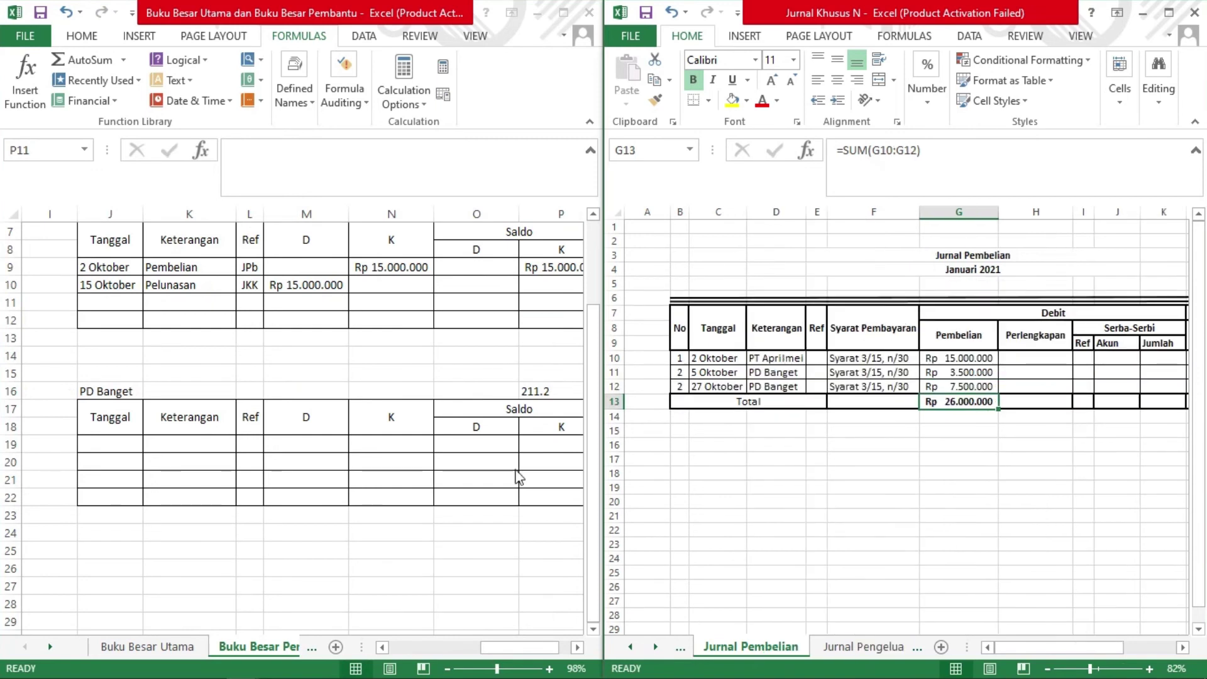
left_click(133, 443)
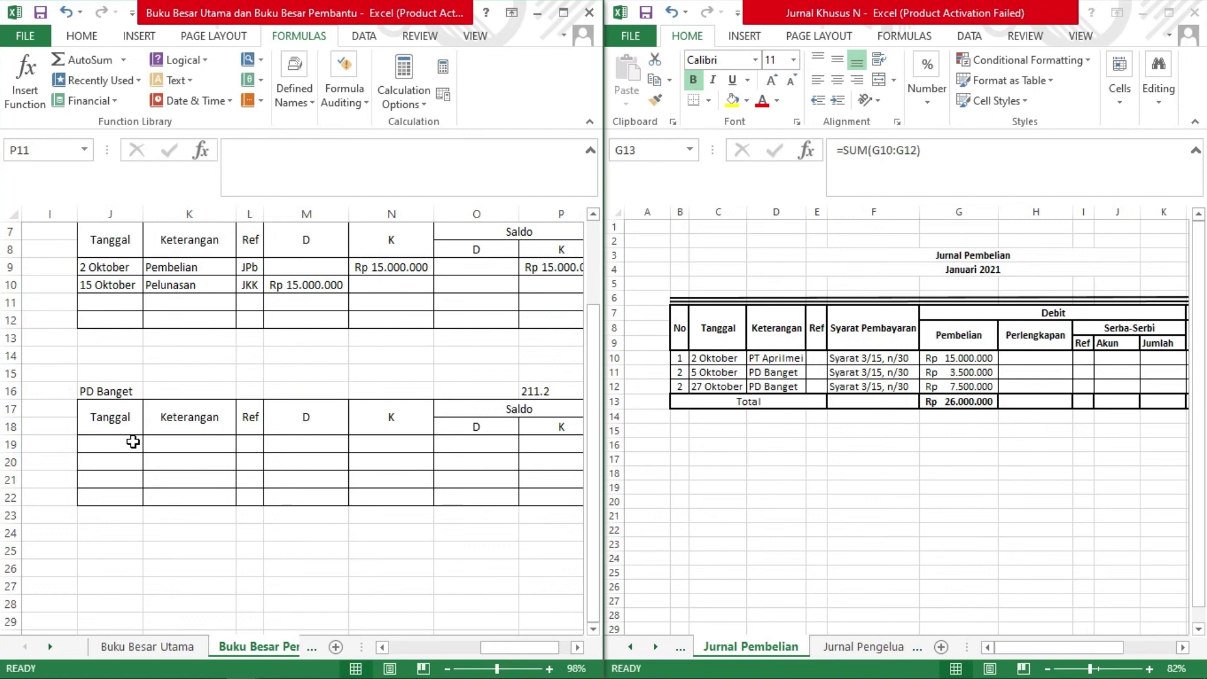
left_click(132, 442)
type("5 Oktober")
key("Tab")
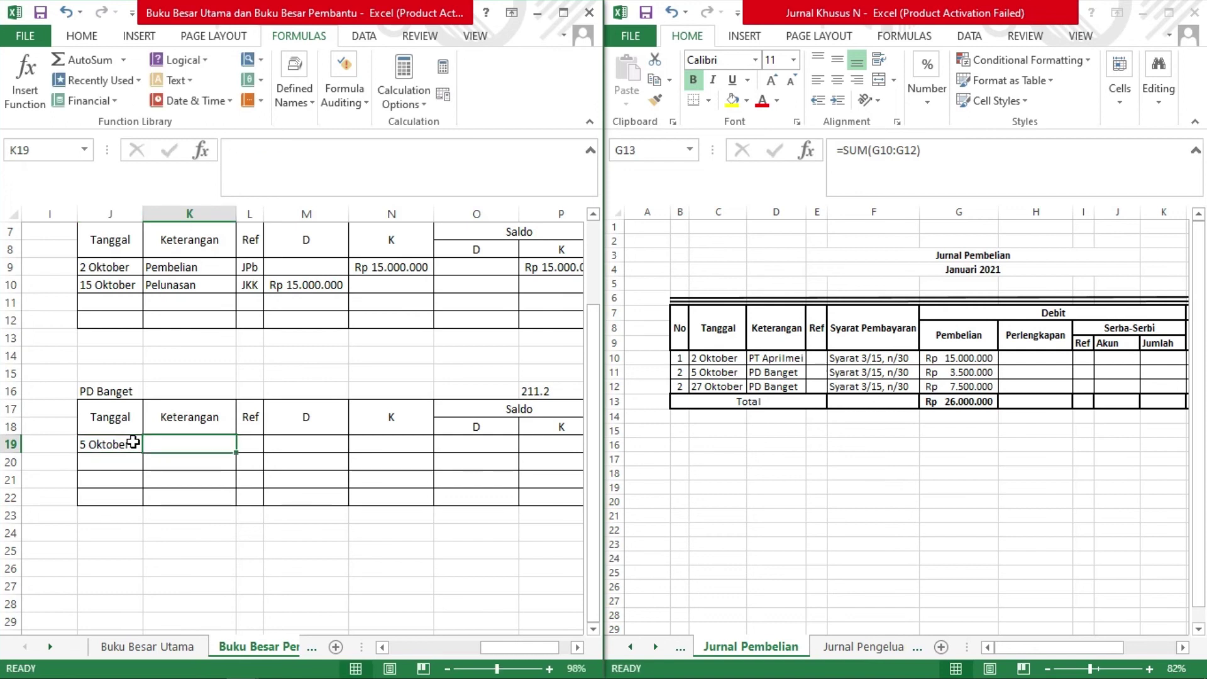
type("Pem")
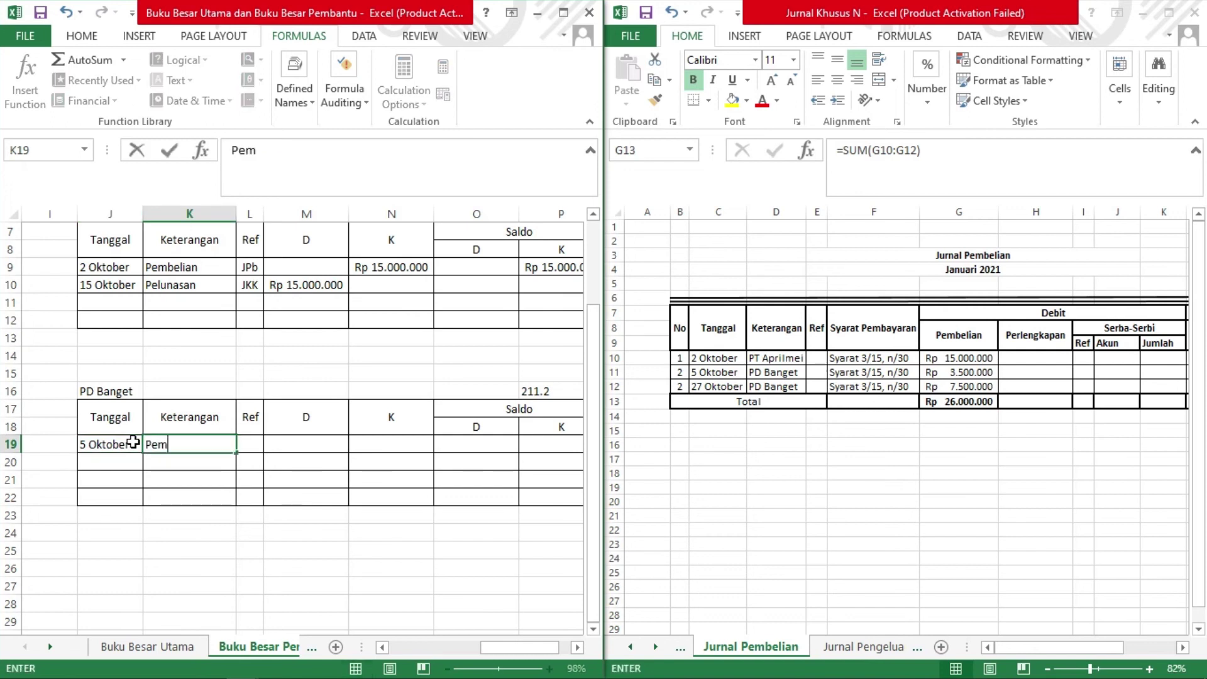
type("belian")
key("Tab")
type("JPb")
Enter 3500000 as the credit of PD Banget's 5 Oktober purchase and set its credit balance with =N19.
left_click(404, 444)
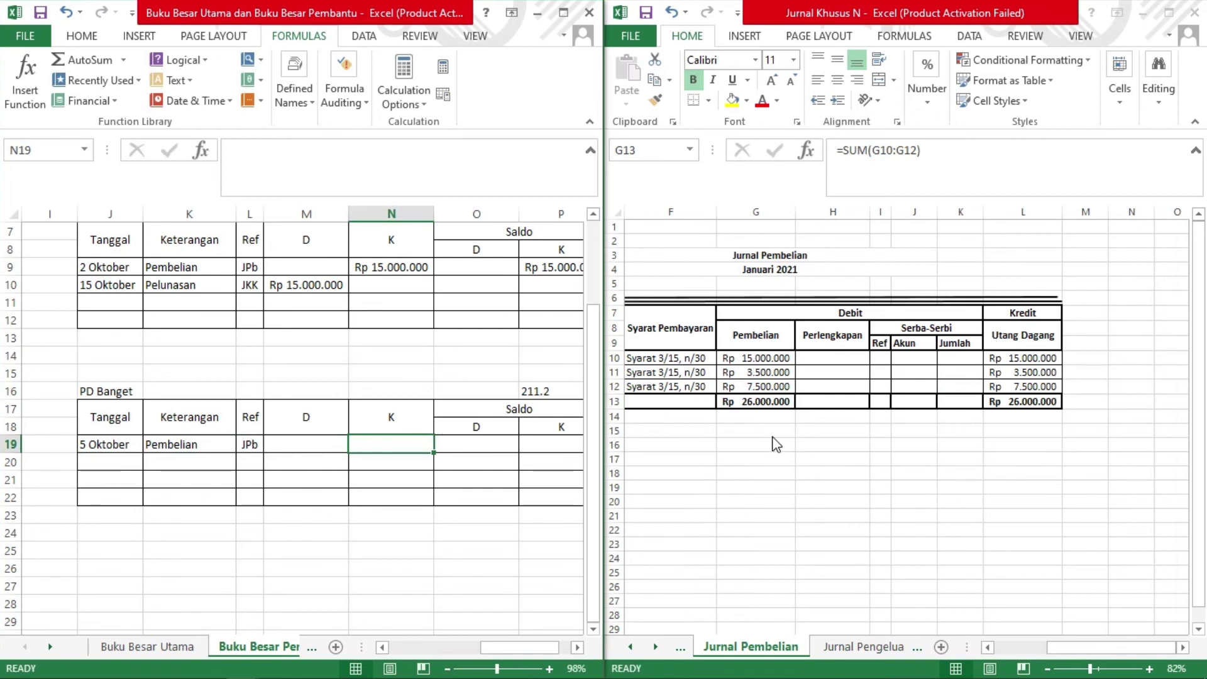
type("350000")
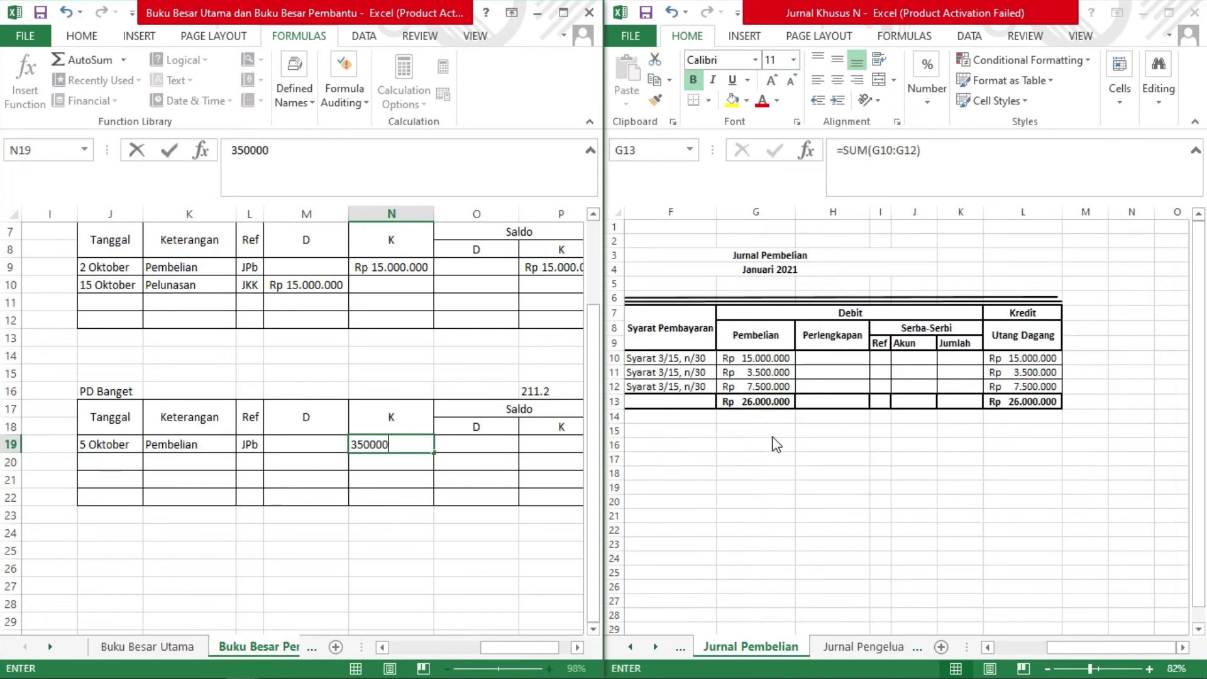
key("Tab")
key("Tab")
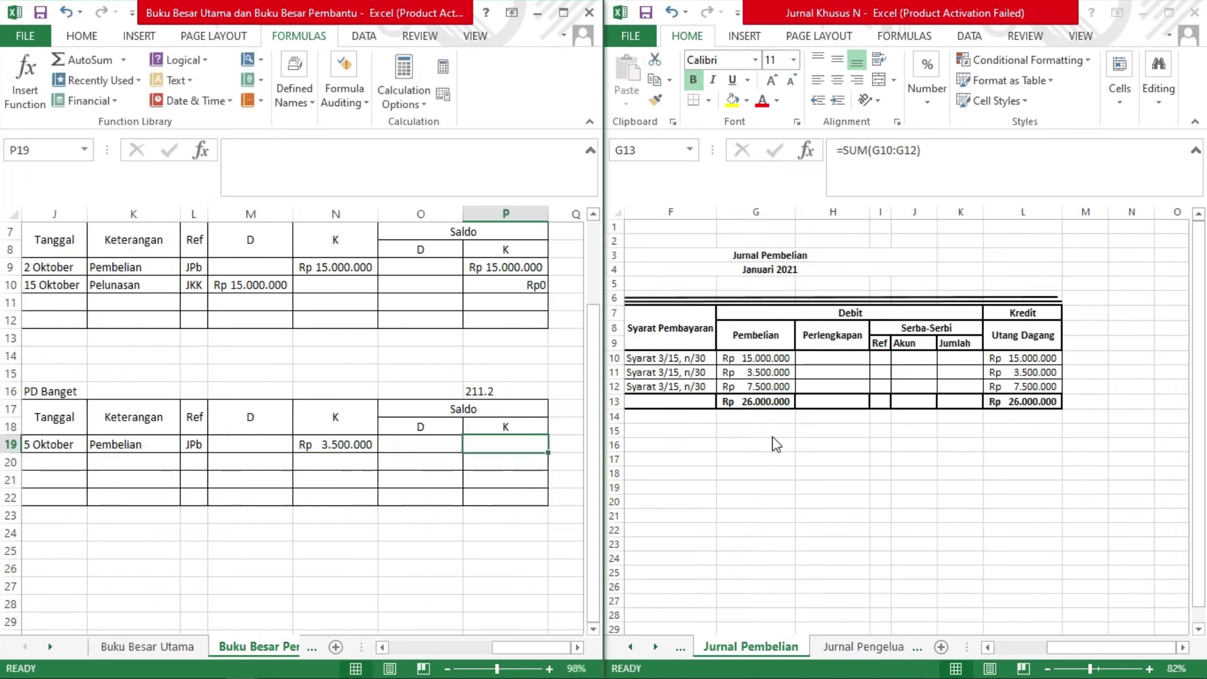
type("=")
left_click(337, 444)
key("Return")
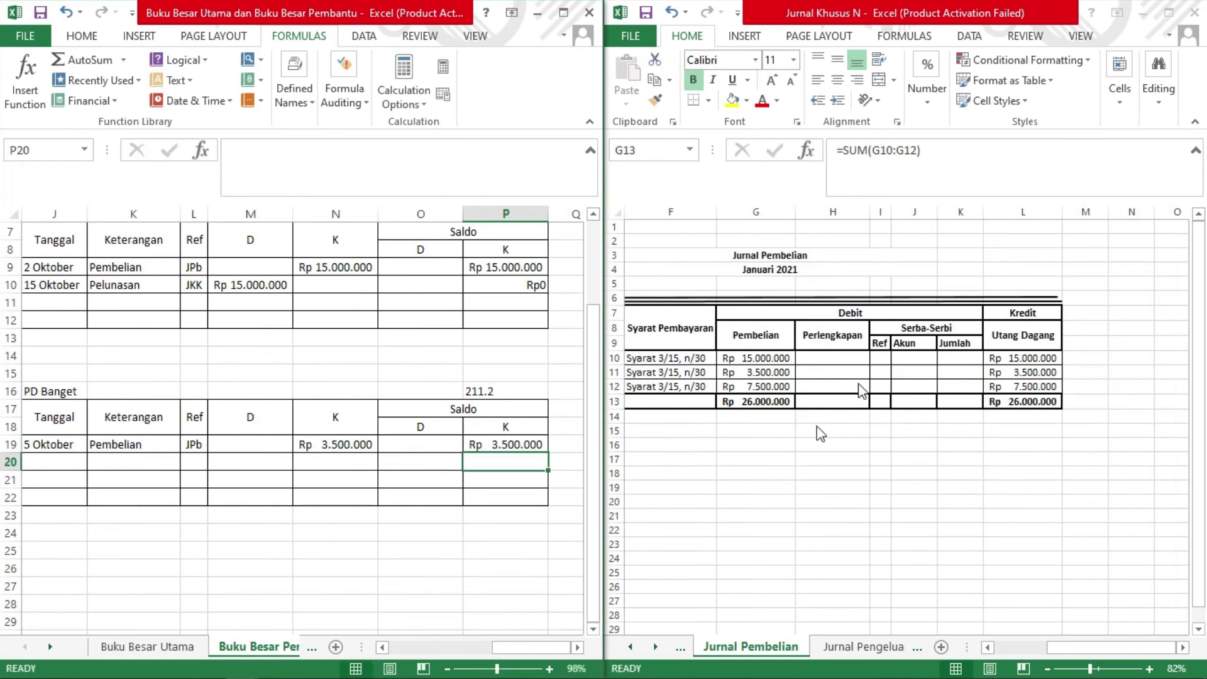
Enter the date 27 Oktober and description Pembelian in the second row of the PD Banget ledger.
scroll(302, 421, "left", 3)
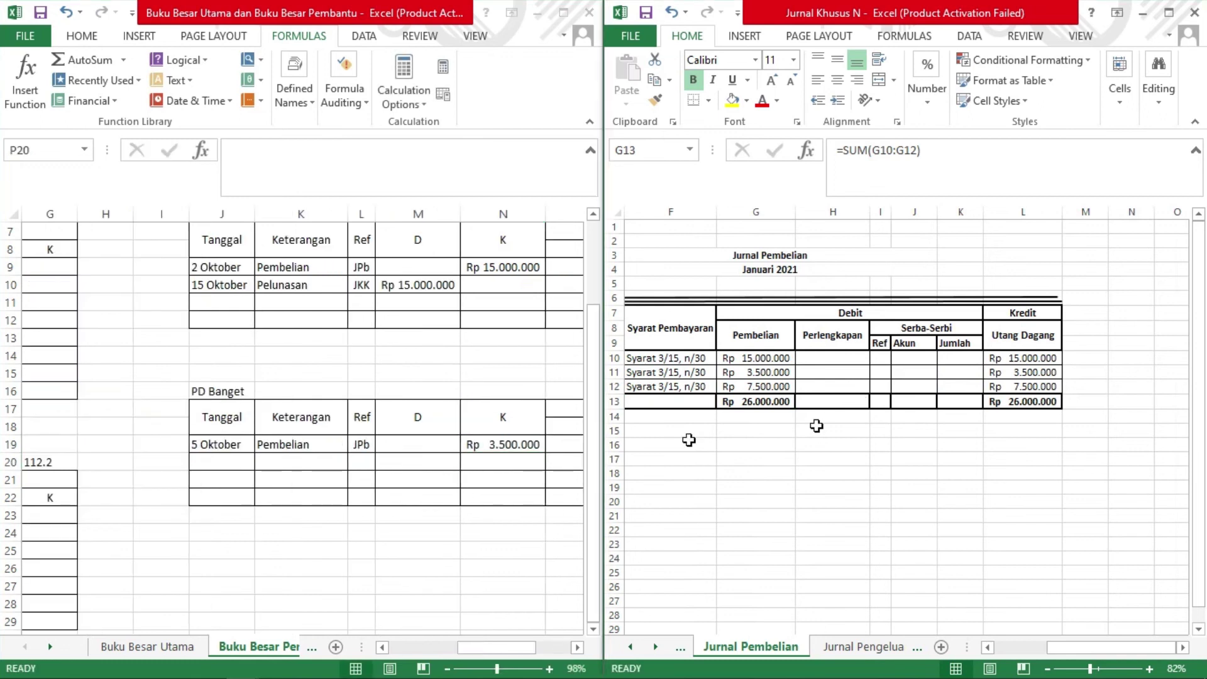
scroll(817, 425, "left", 3)
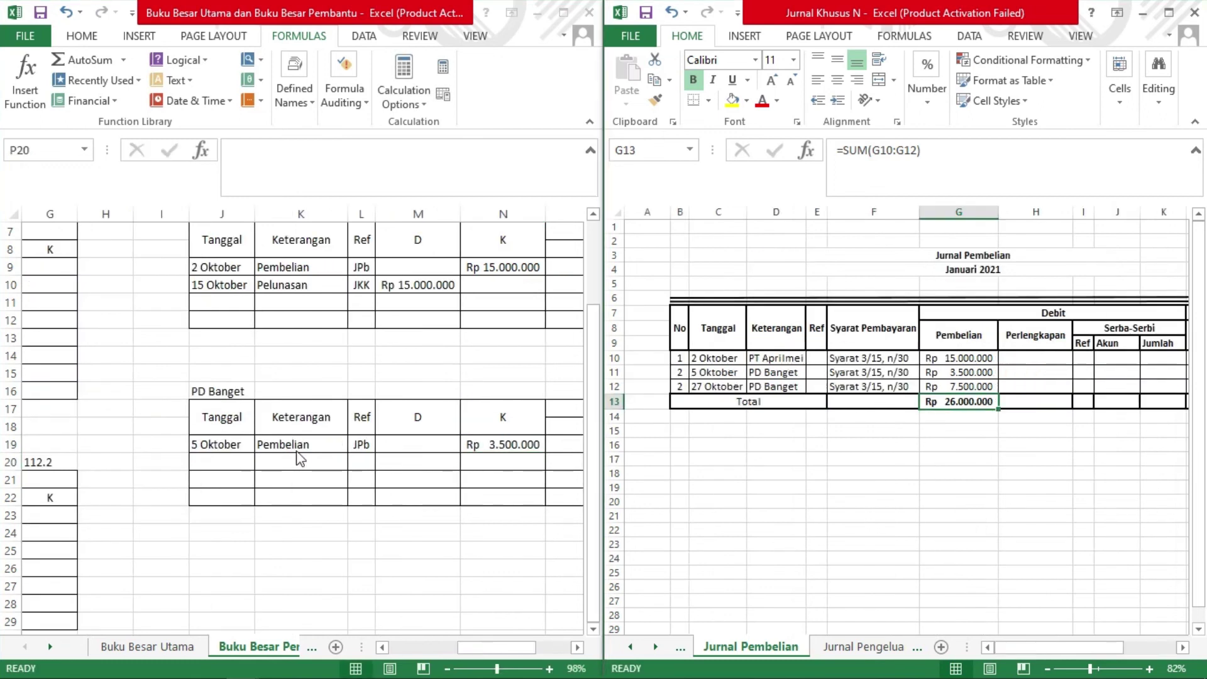
left_click(204, 464)
left_click(205, 463)
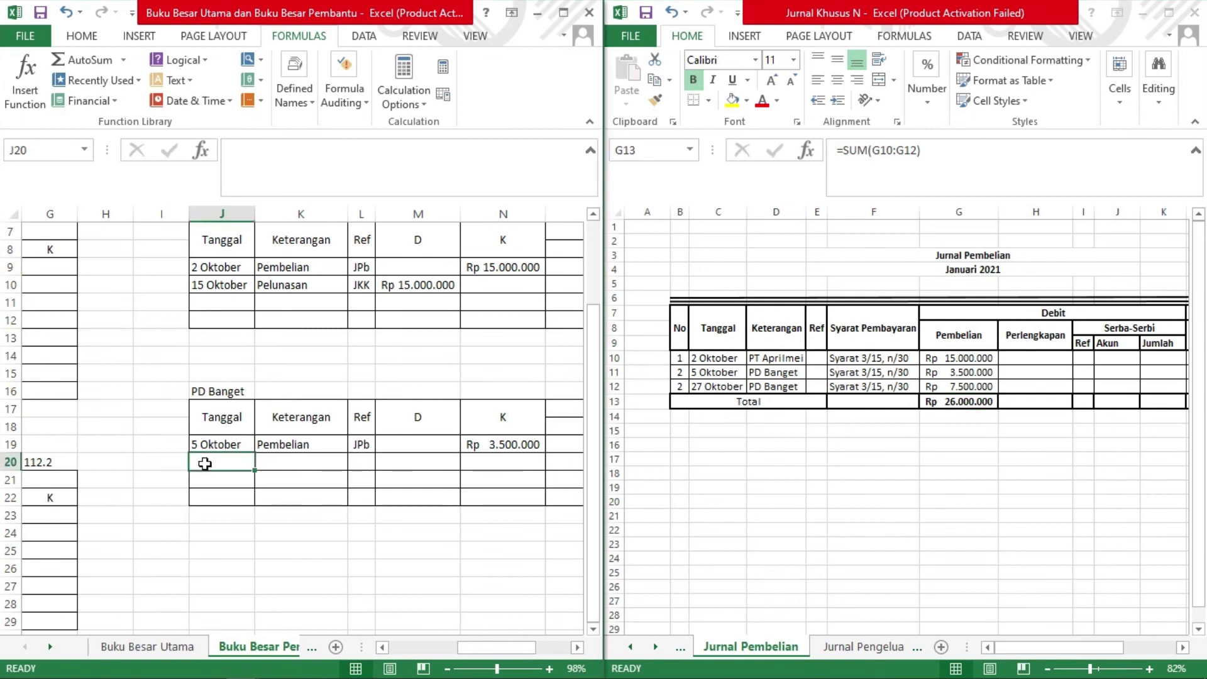
type("27 Oktob")
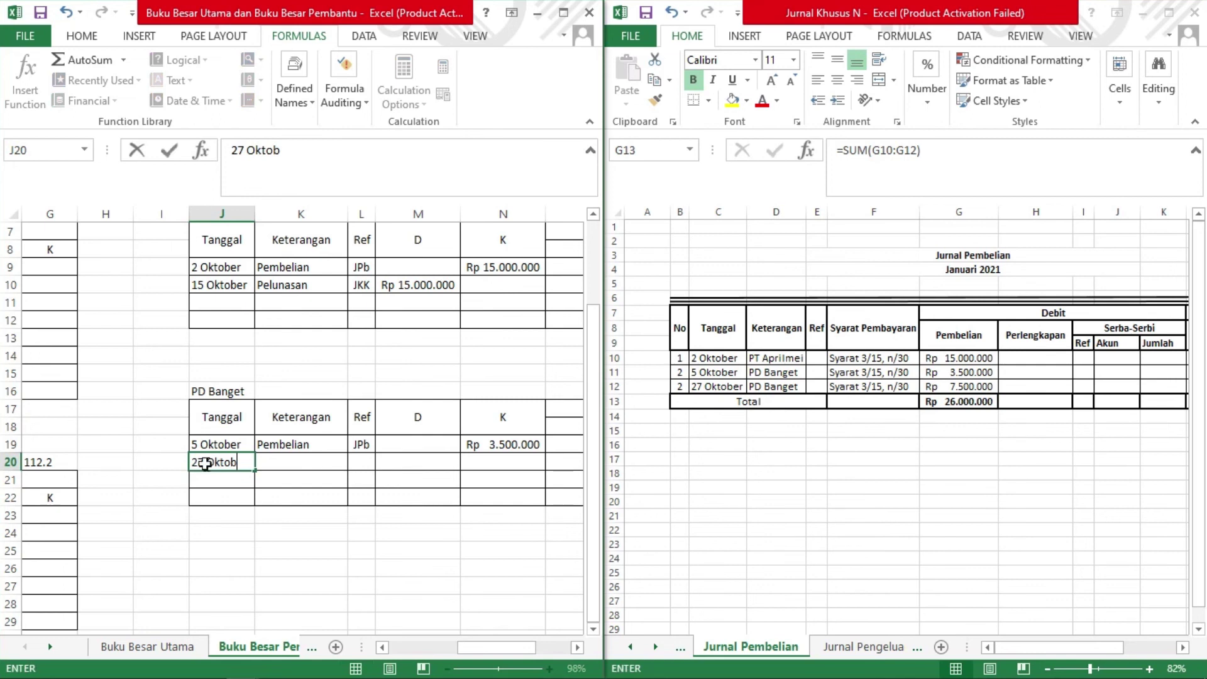
type("er")
key("Tab")
type("P")
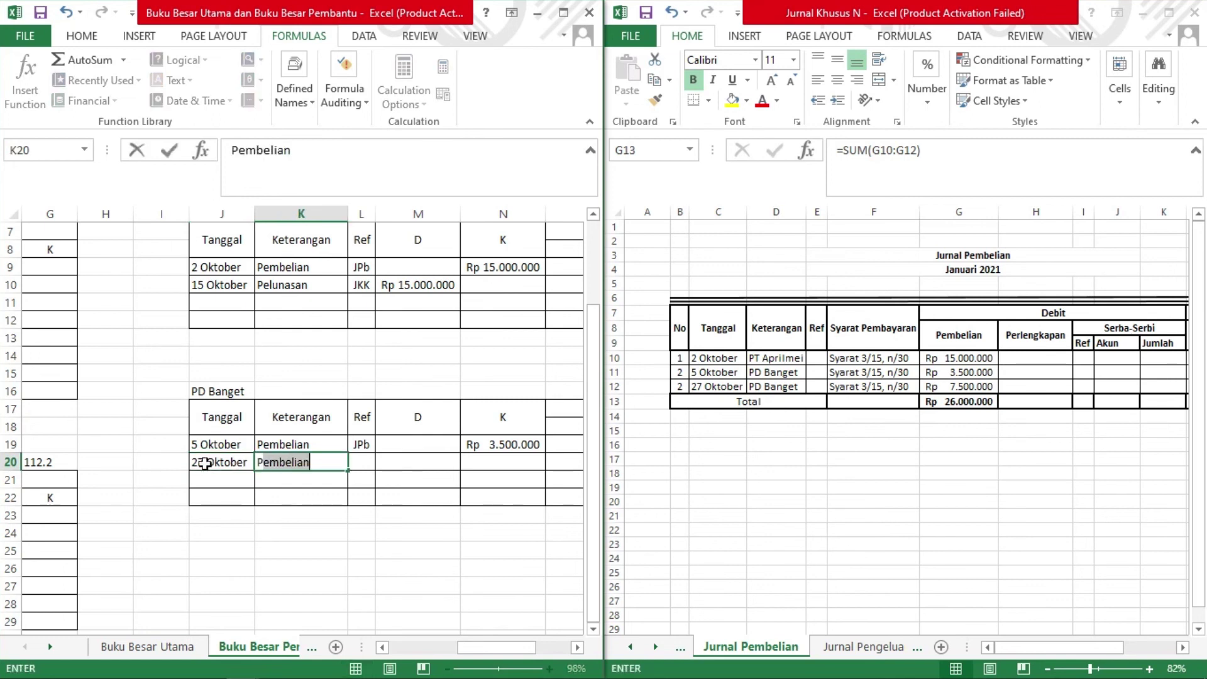
key("Tab")
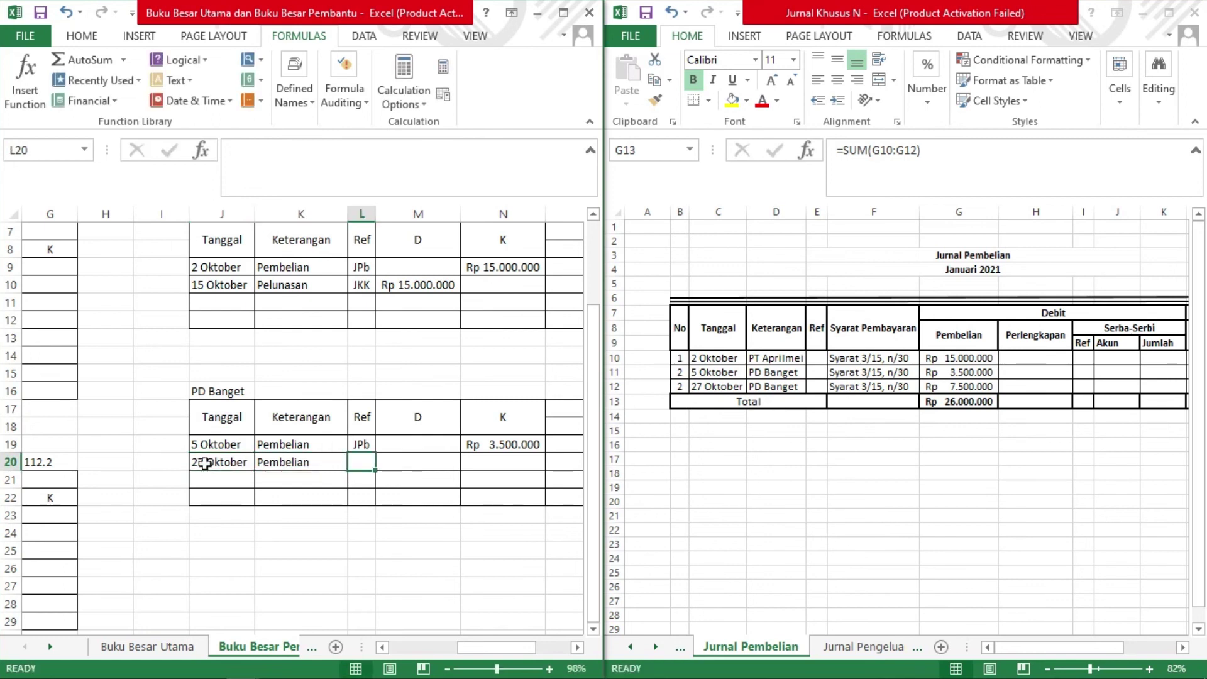
Set the reference of PD Banget's 27 Oktober purchase to JPb.
type("Jpob")
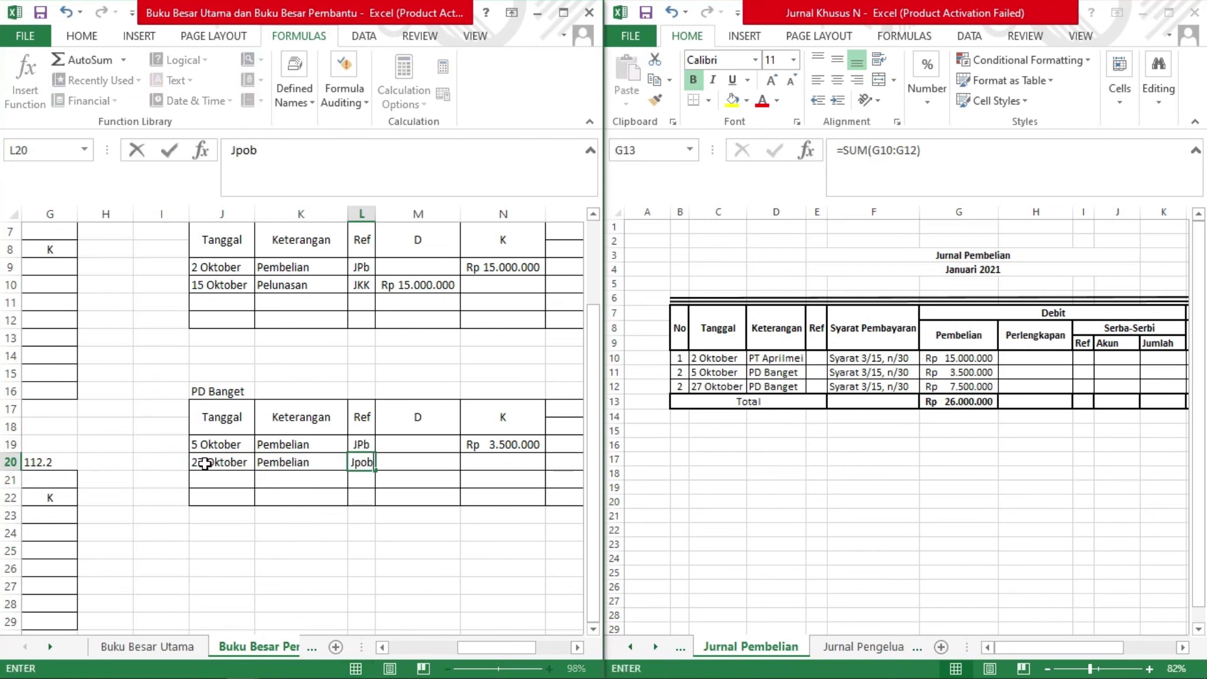
key("BackSpace")
key("BackSpace")
type("Pb")
key("Tab")
key("Tab")
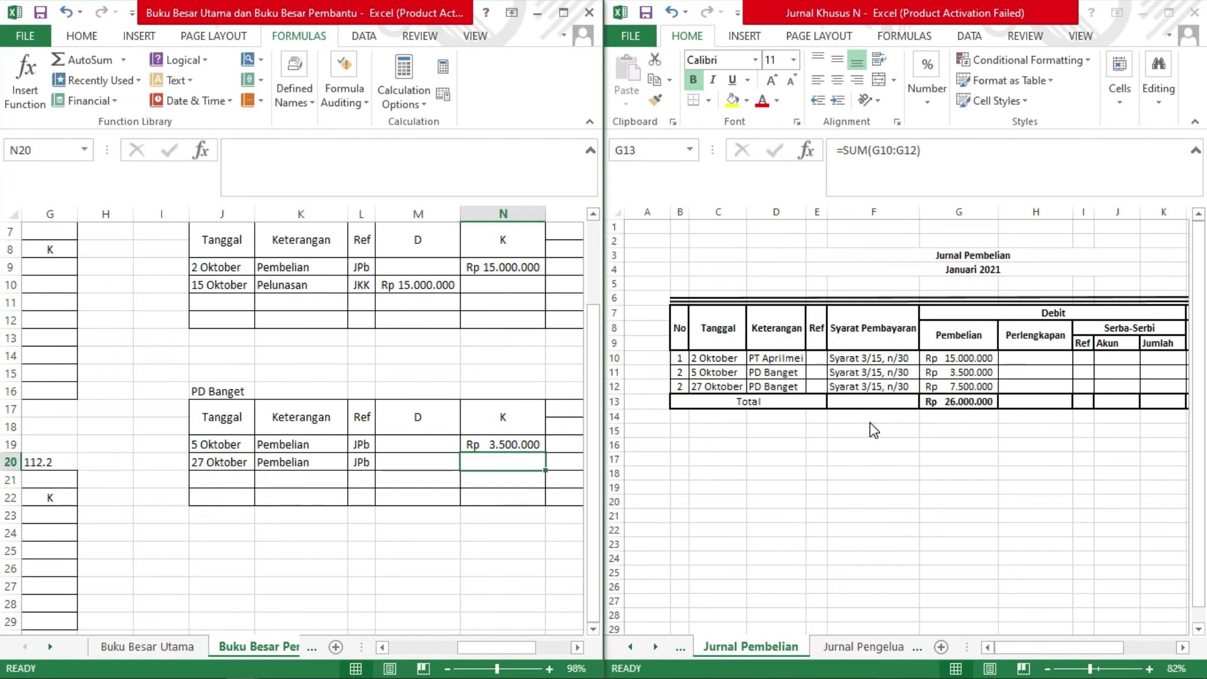
Enter 7500000 as the credit of PD Banget's 27 Oktober purchase.
key("alt+Tab")
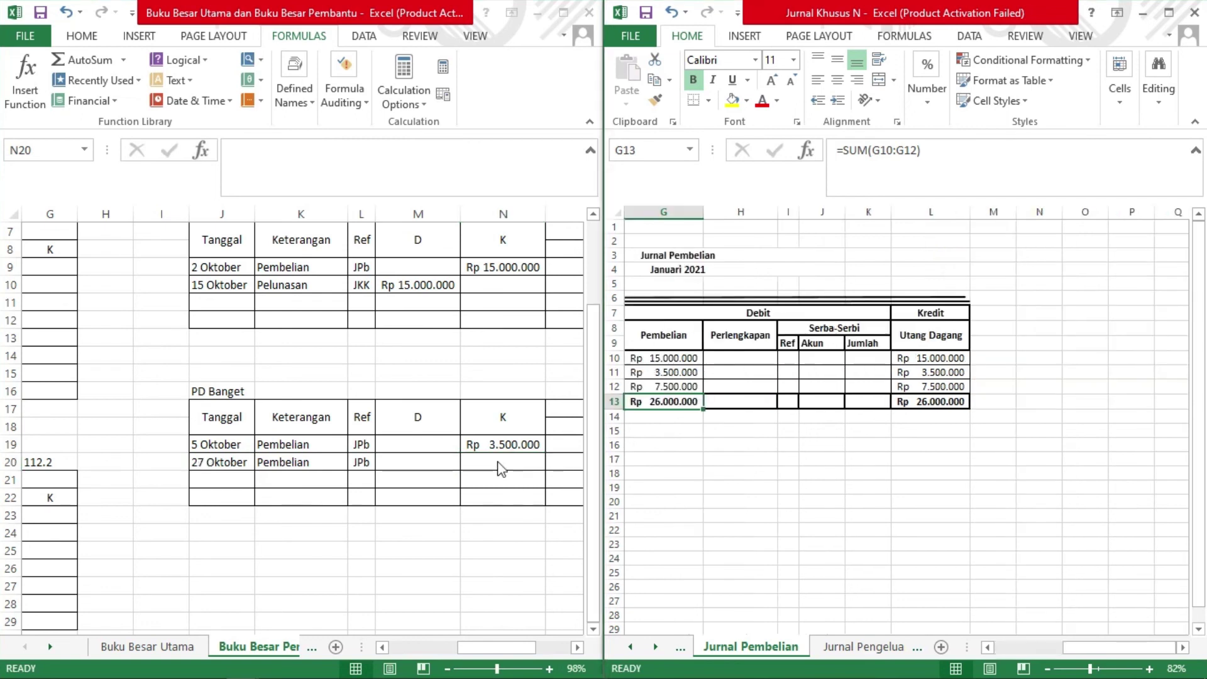
left_click(502, 466)
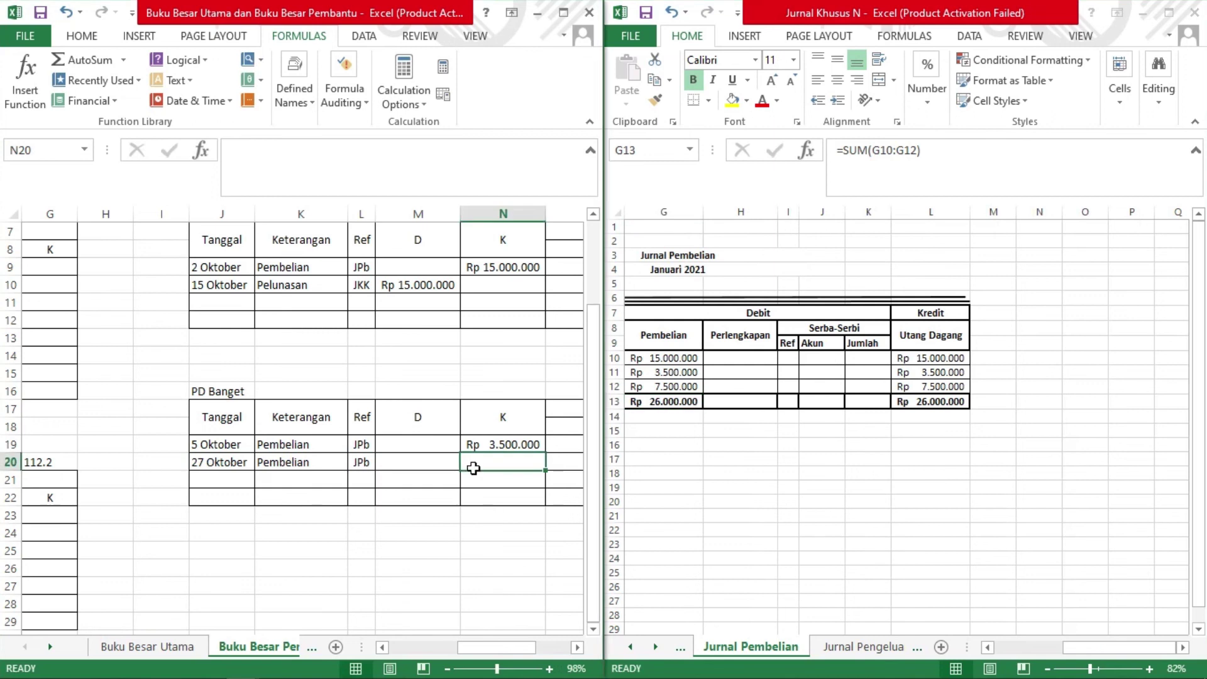
scroll(473, 469, "up", 2)
scroll(474, 468, "right", 1)
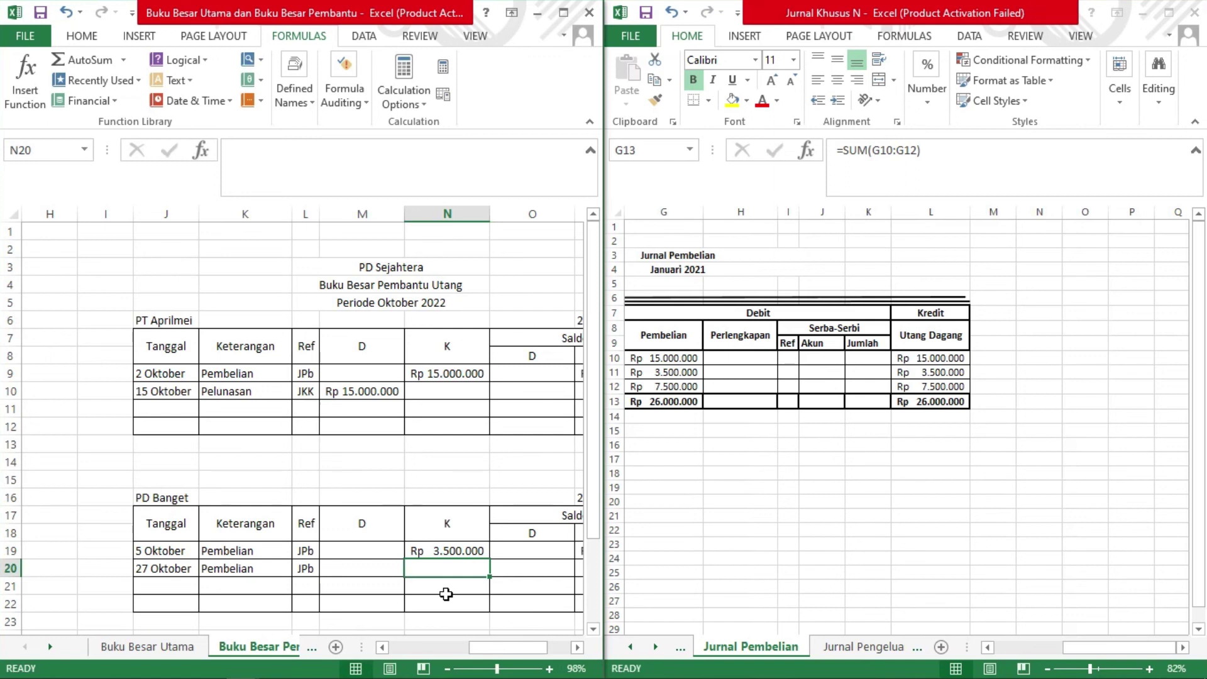
type("7500000")
key("Return")
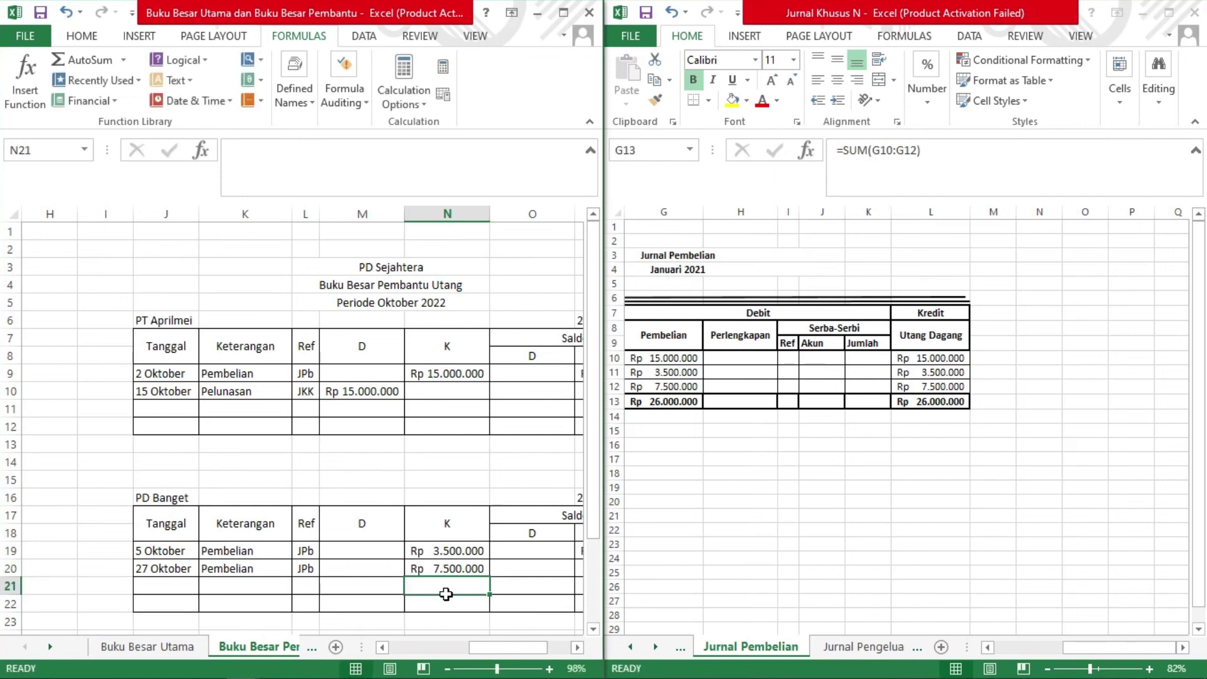
Calculate PD Banget's credit balance for the 27 Oktober purchase with =P19+N20.
key("Up")
key("Right")
key("Right")
type("=")
key("Up")
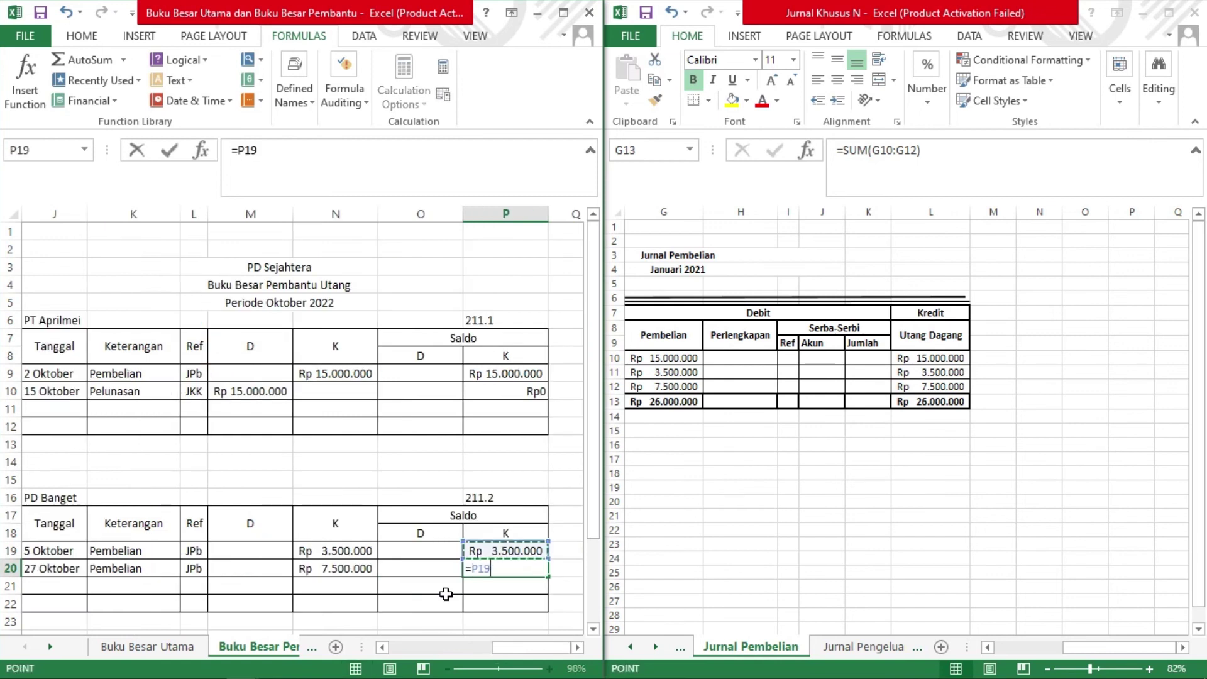
type("+")
left_click(364, 568)
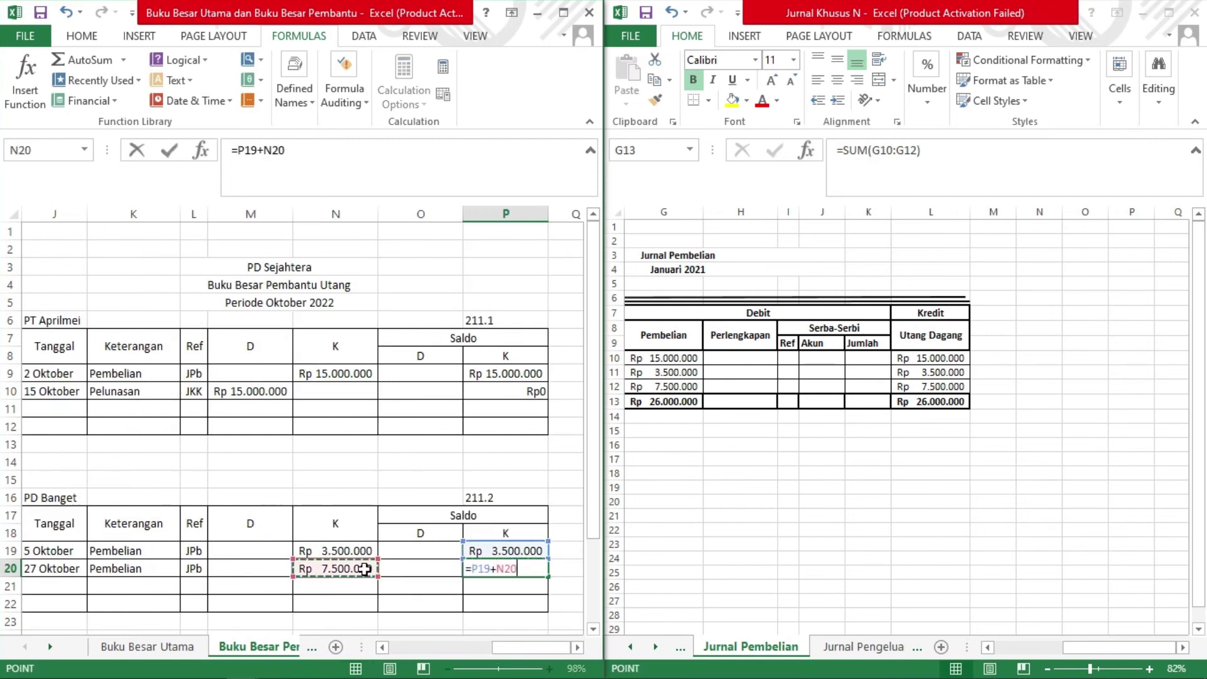
key("Return")
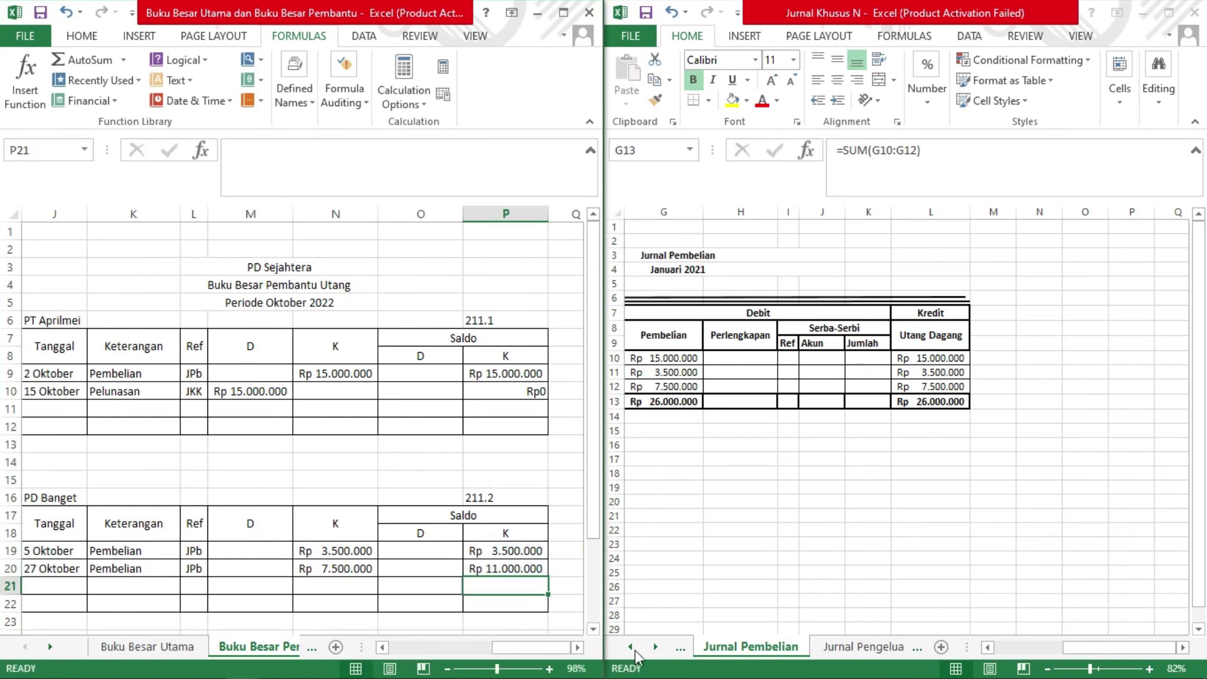
Check the Jurnal Pengeluaran Kas sheet for payments to PD Banget and review the supplier's last credit balance.
left_click(874, 650)
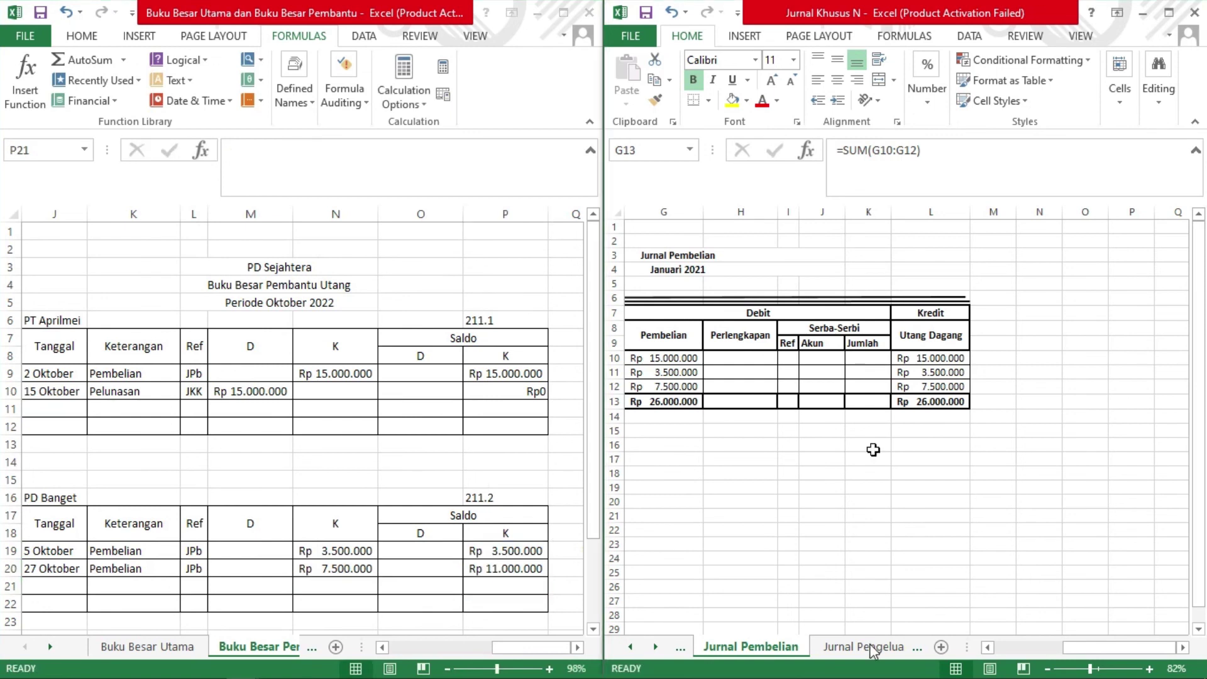
left_click(874, 651)
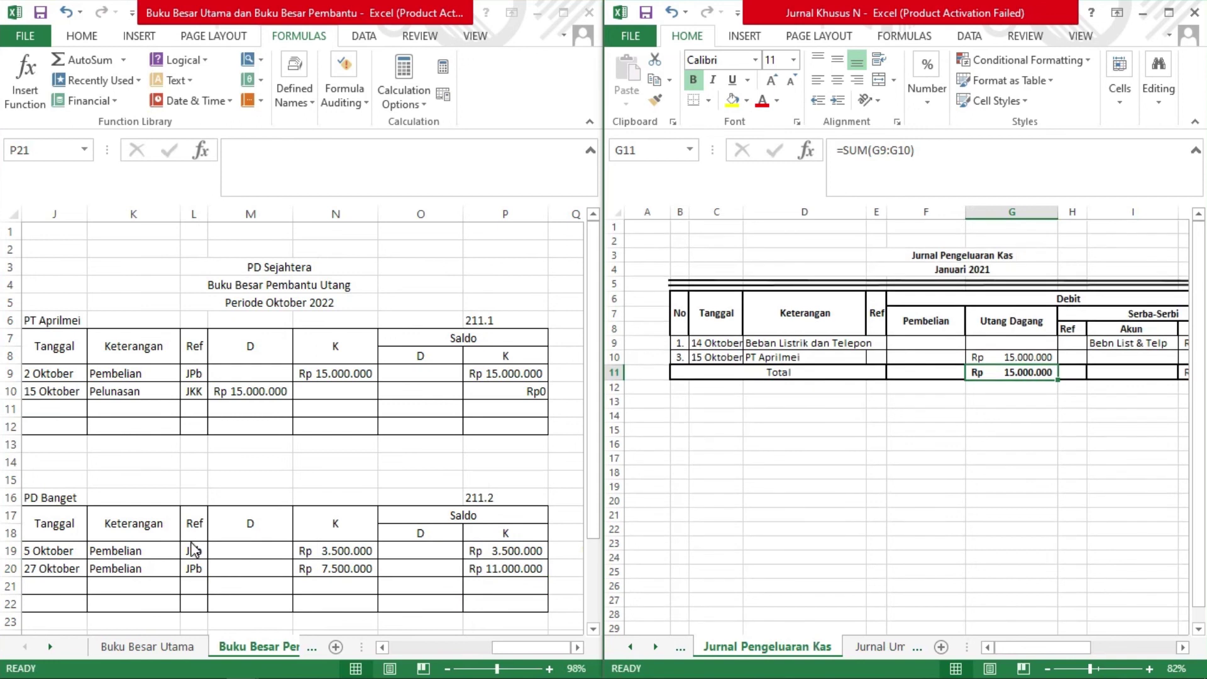
scroll(190, 542, "down", 1)
key("alt+Tab")
scroll(191, 542, "down", 1)
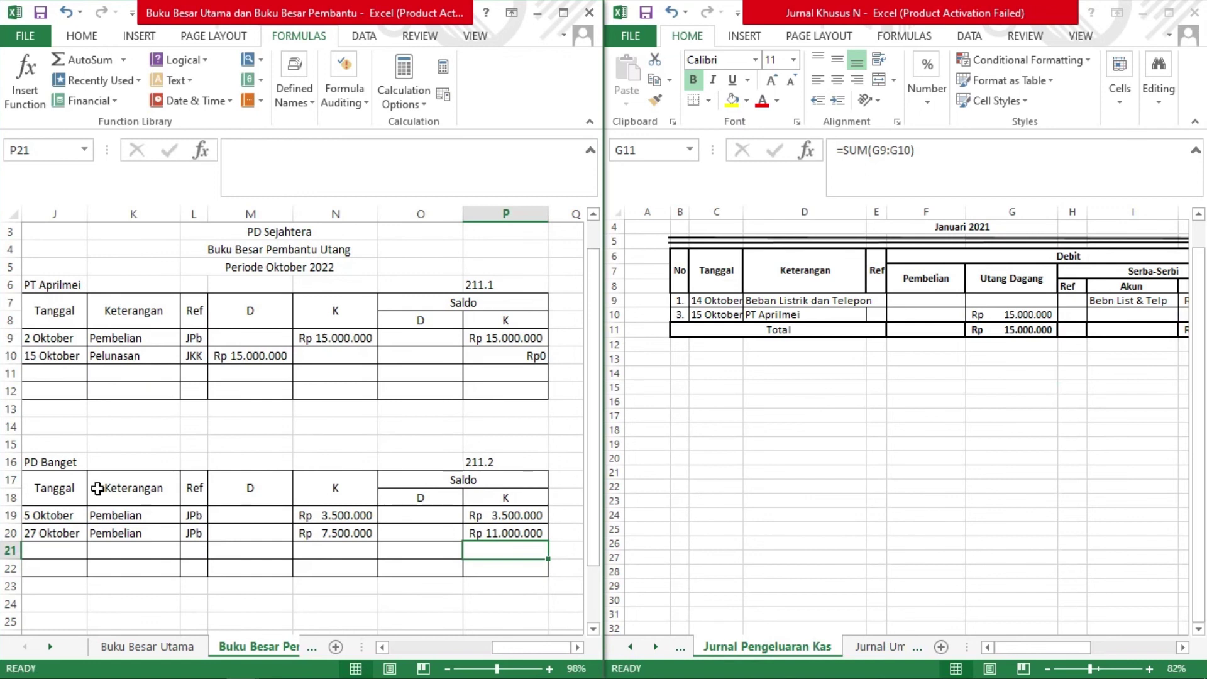
left_click(493, 535)
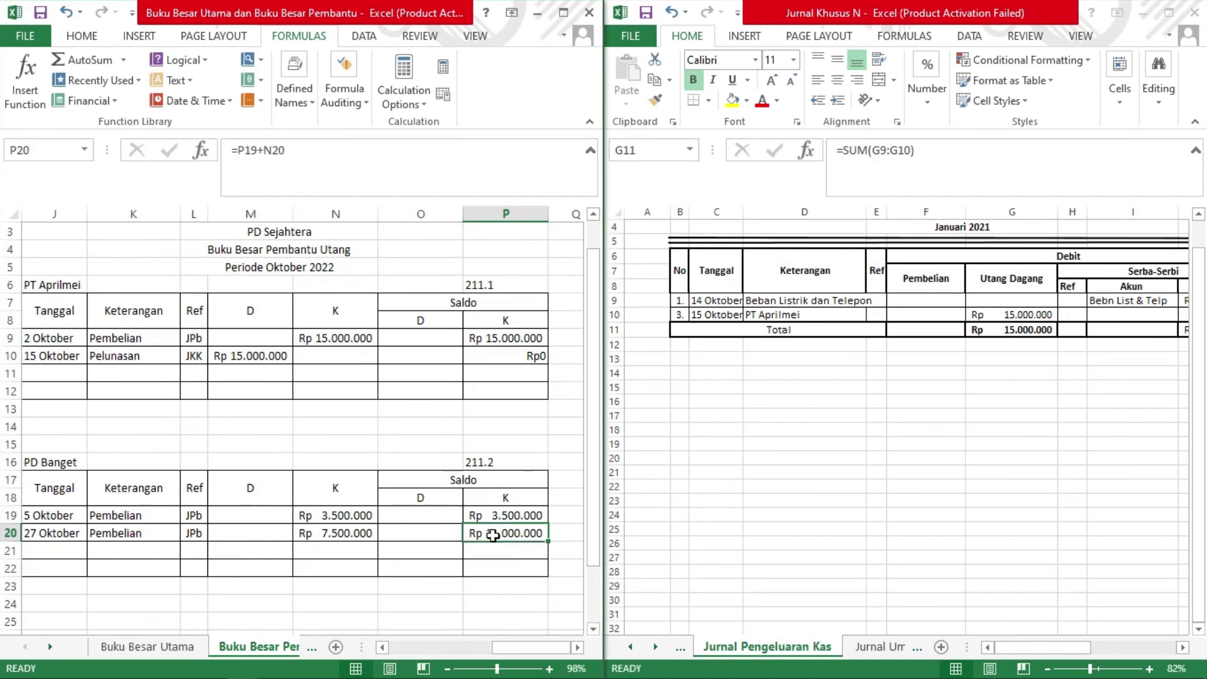